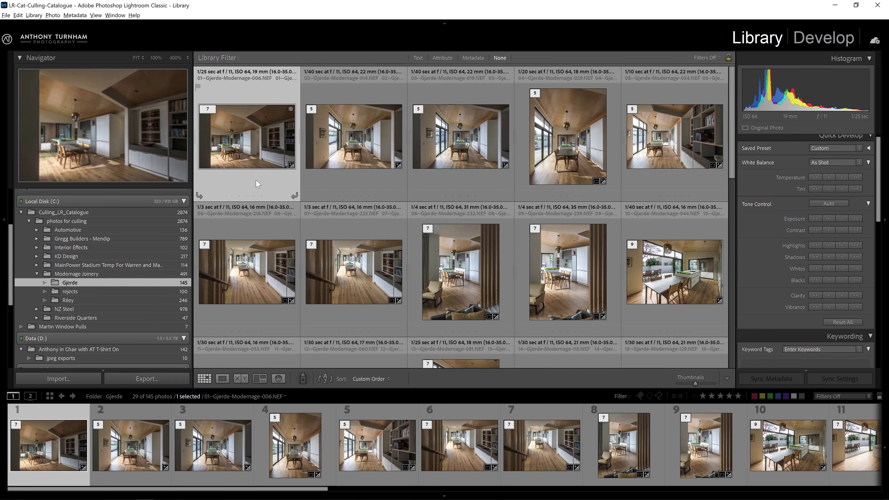
# Look over the full grid of edited kitchen photos in the Gjerde folder, from the first to the last image
pyautogui.moveTo(733, 123); pyautogui.dragTo(777, 280)
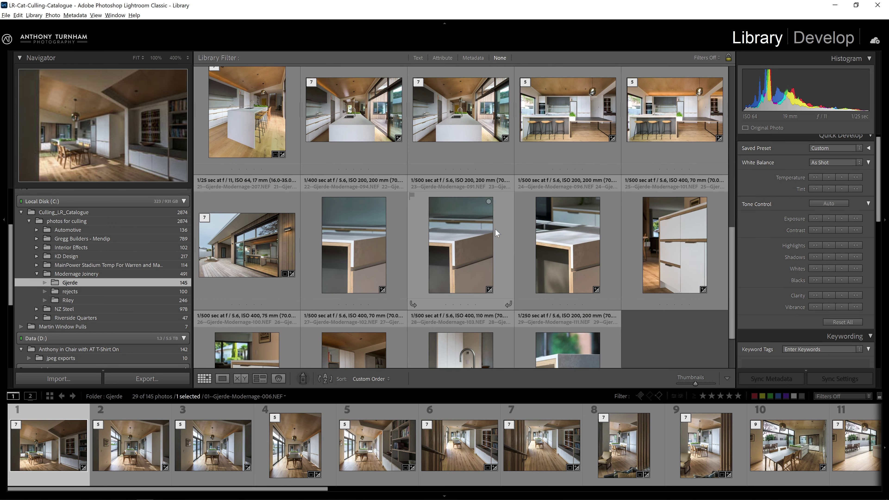
pyautogui.scroll(2, 536, 316)
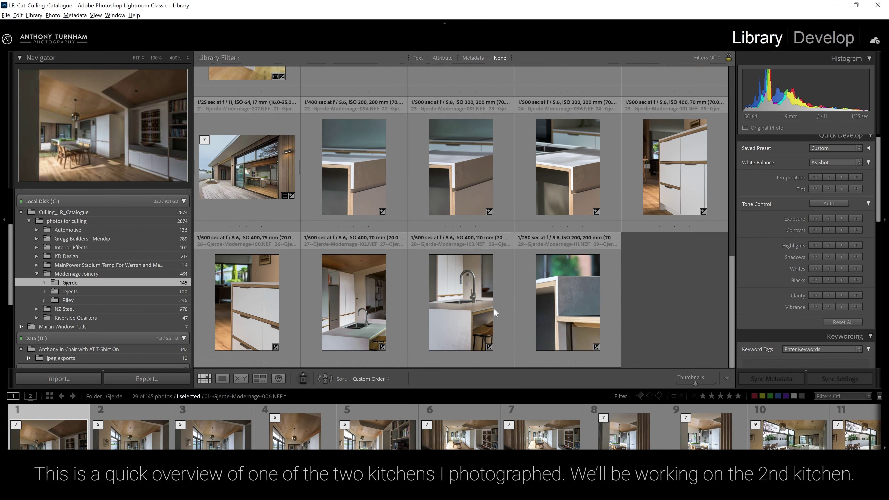
pyautogui.scroll(-2, 533, 196)
pyautogui.scroll(10, 520, 180)
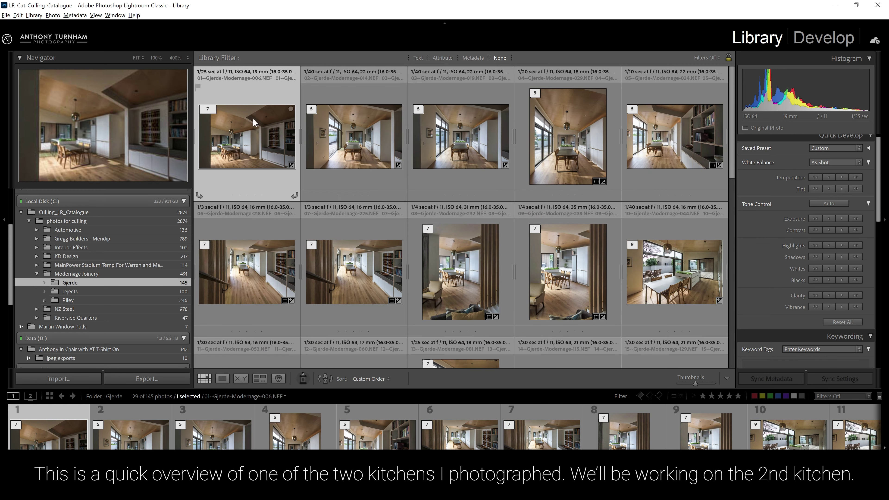
pyautogui.moveTo(734, 91); pyautogui.dragTo(777, 287)
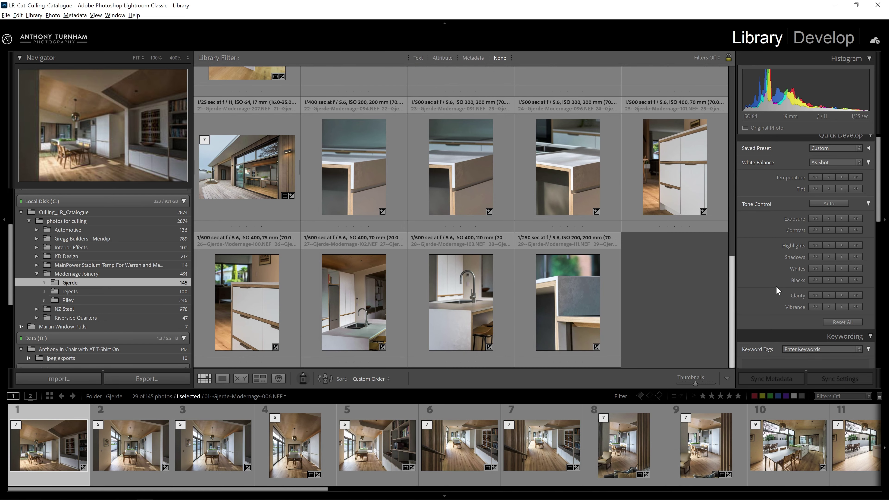
pyautogui.moveTo(776, 285); pyautogui.dragTo(761, 86)
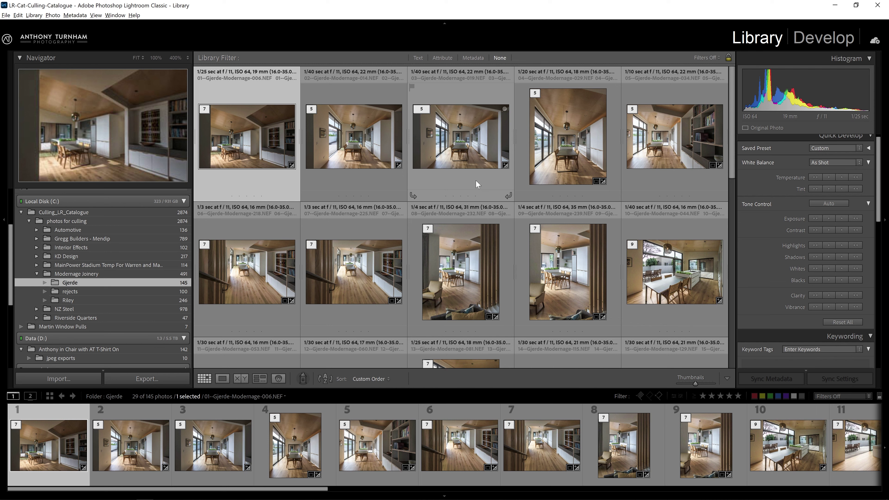
# View the fifth, sixth, eighth and second Gjerde photos enlarged to compare their compositions, and return to the grid
pyautogui.doubleClick(687, 139)
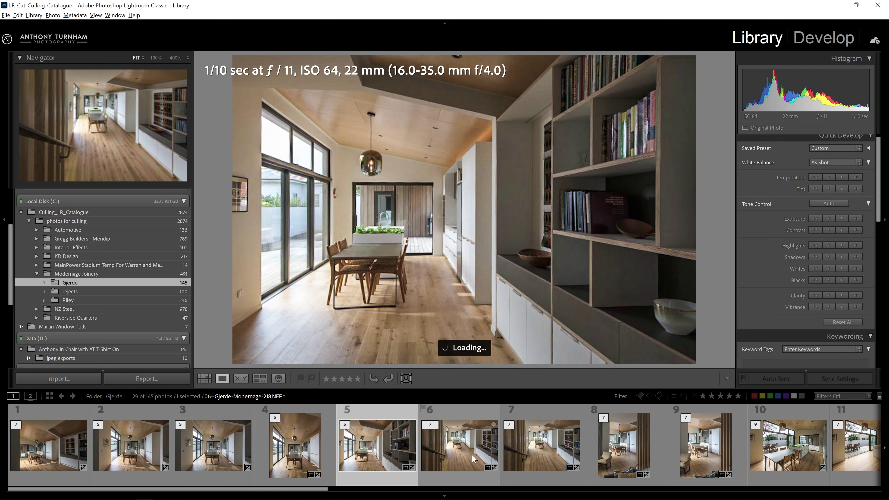
pyautogui.click(472, 454)
pyautogui.click(623, 456)
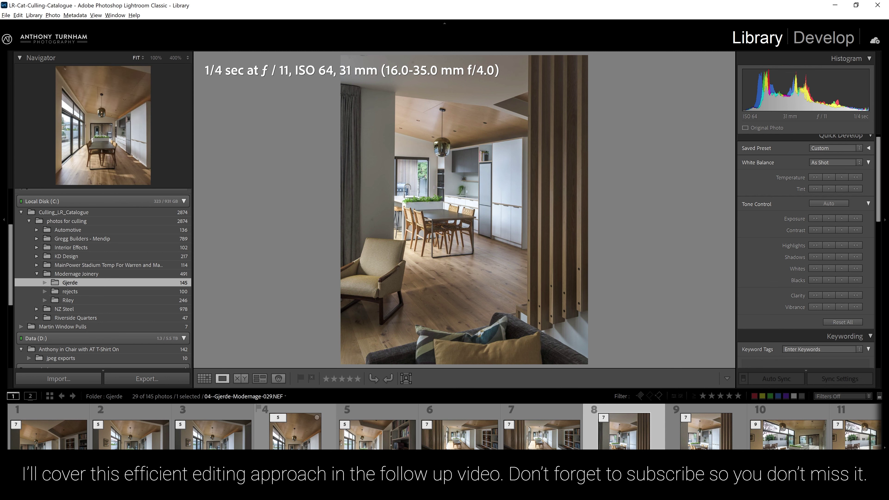
pyautogui.click(131, 434)
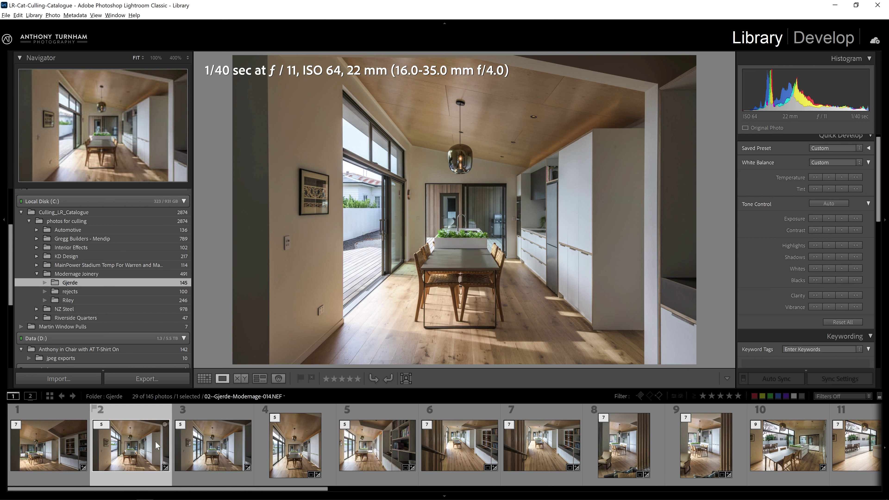
pyautogui.press('g')
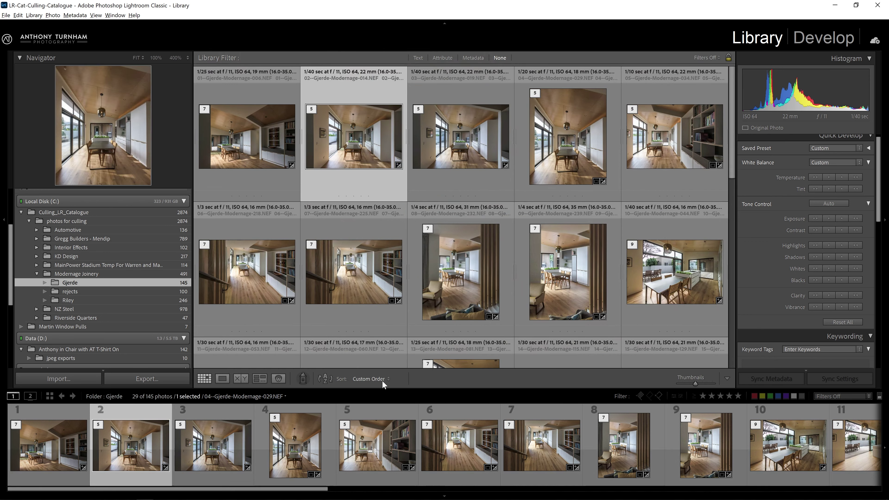
# Open the exterior deck photo 21--Gjerde-Modernage-207 in Loupe view and show the bracketed frames stacked beneath it
pyautogui.moveTo(734, 138); pyautogui.dragTo(749, 320)
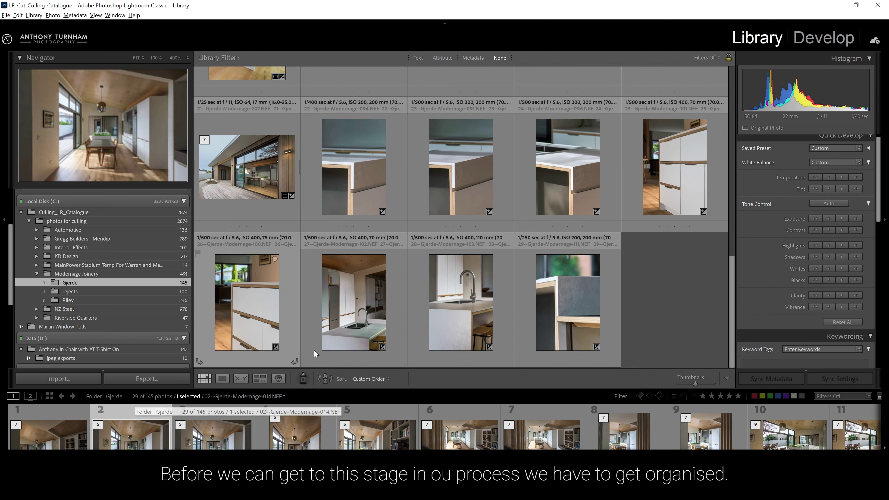
pyautogui.scroll(5, 348, 315)
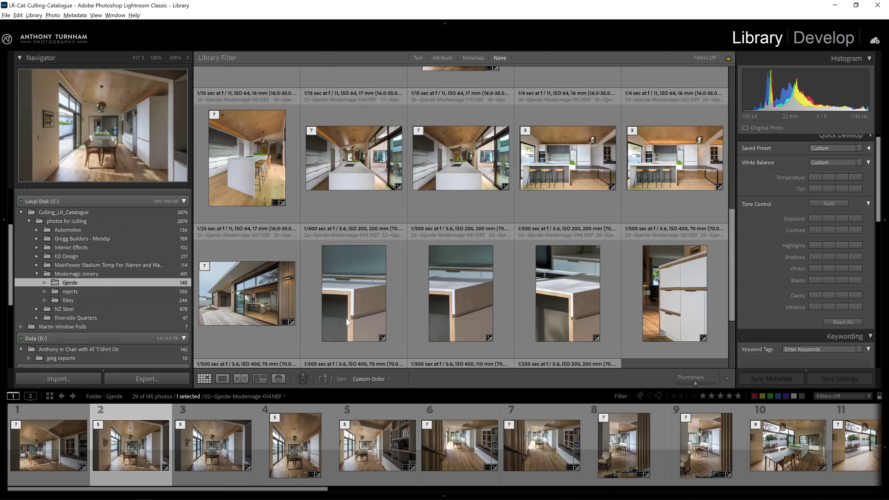
pyautogui.doubleClick(247, 294)
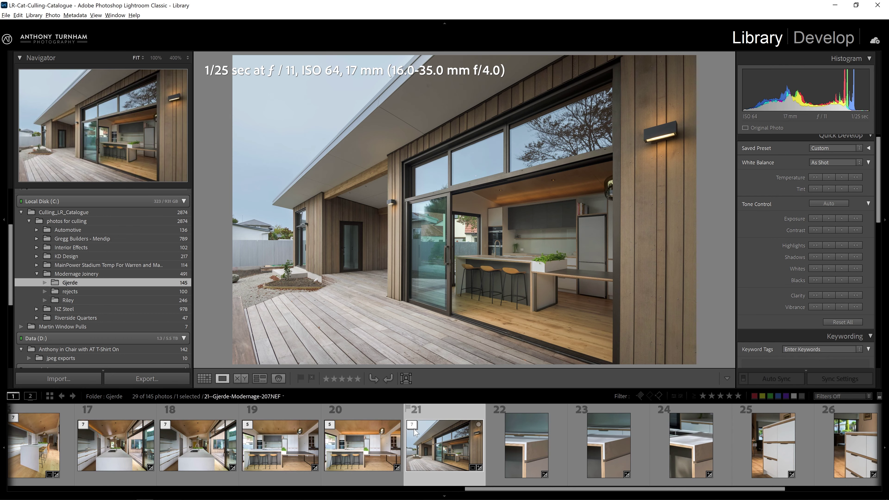
pyautogui.scroll(-2, 507, 442)
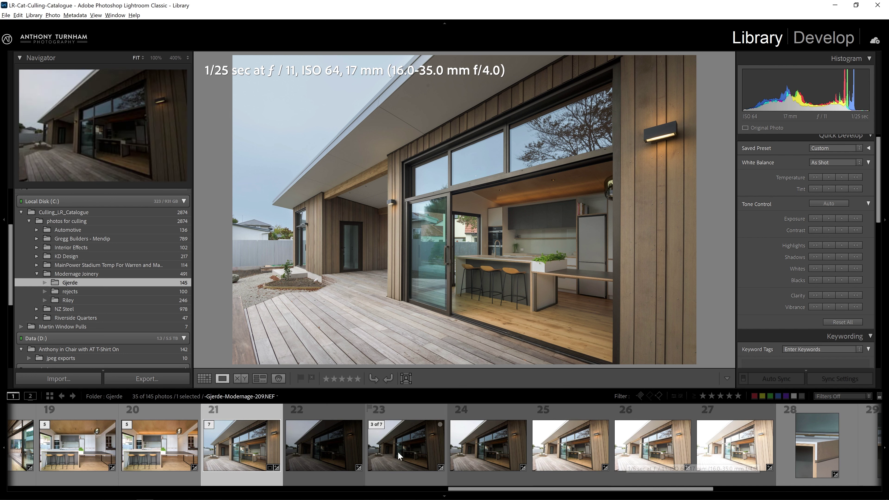
# Review the exterior photo's bracketed exposures from darkest to brightest, and go back to the finished image at the head of the stack
pyautogui.click(339, 448)
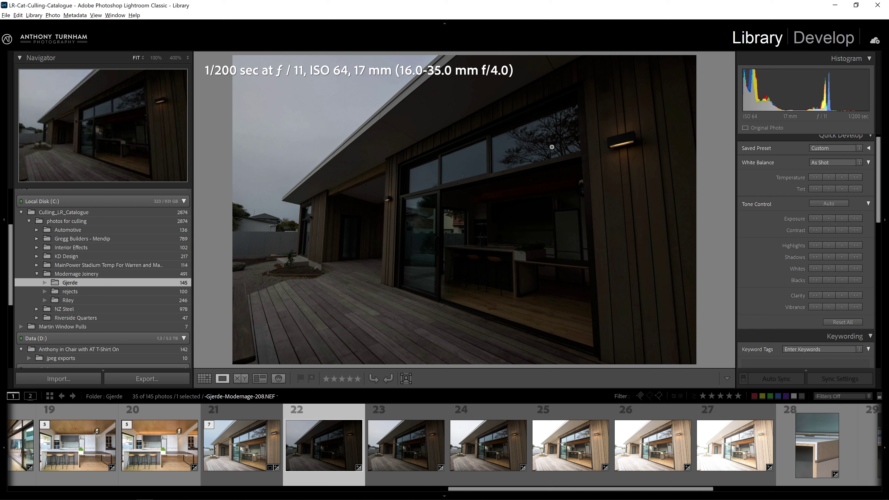
pyautogui.press('Right')
pyautogui.press('Right')
pyautogui.press('Right')
pyautogui.press('Right')
pyautogui.press('Right')
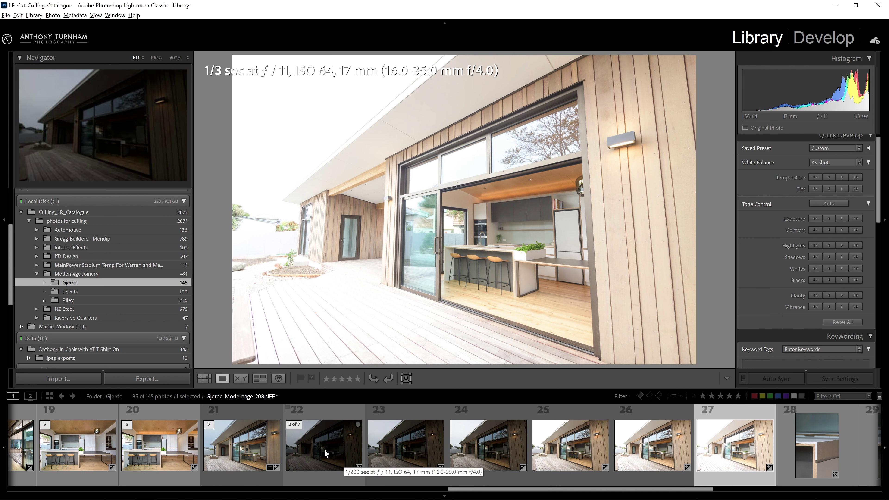
pyautogui.click(246, 445)
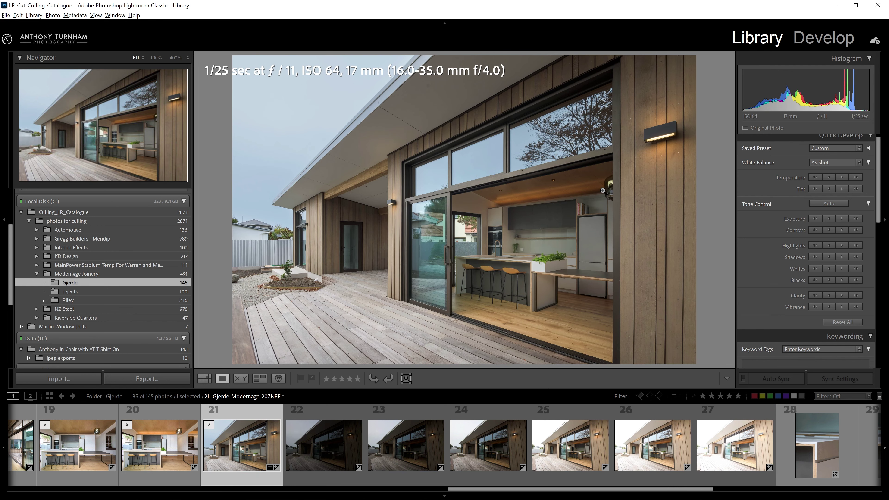
pyautogui.click(817, 39)
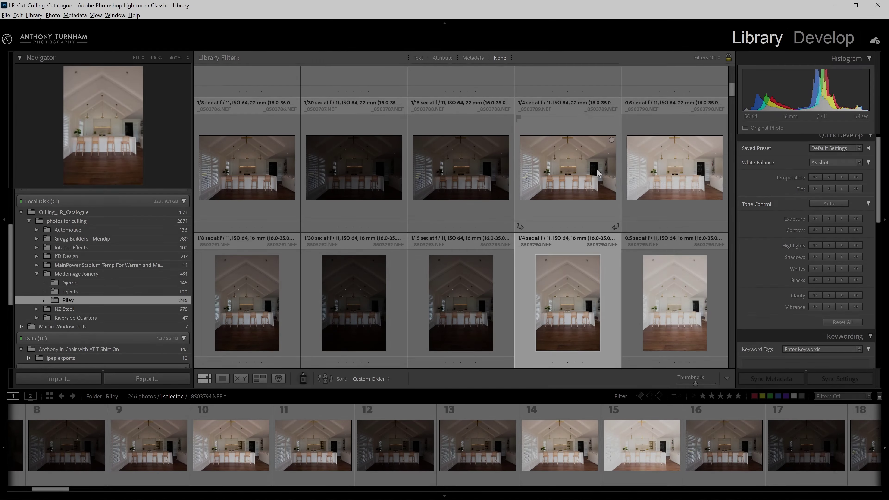
# Select all photos in the Riley folder and open the filename template editor for renaming them
pyautogui.scroll(3, 597, 168)
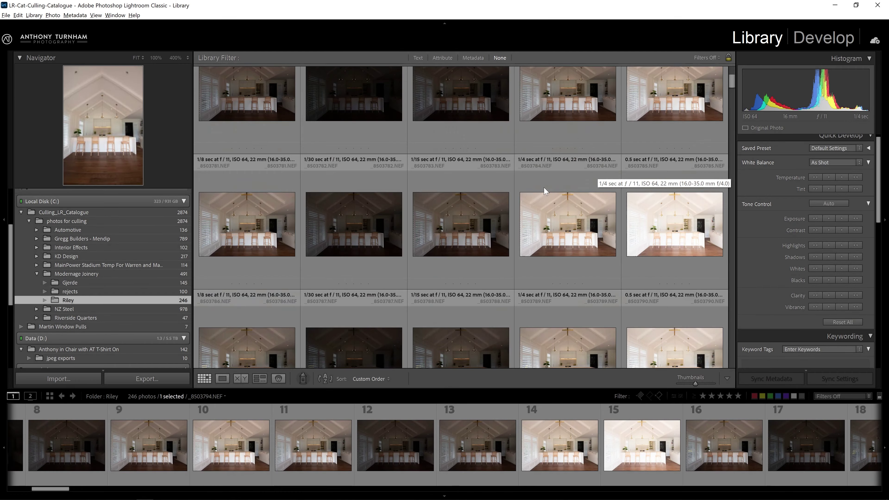
pyautogui.click(274, 150)
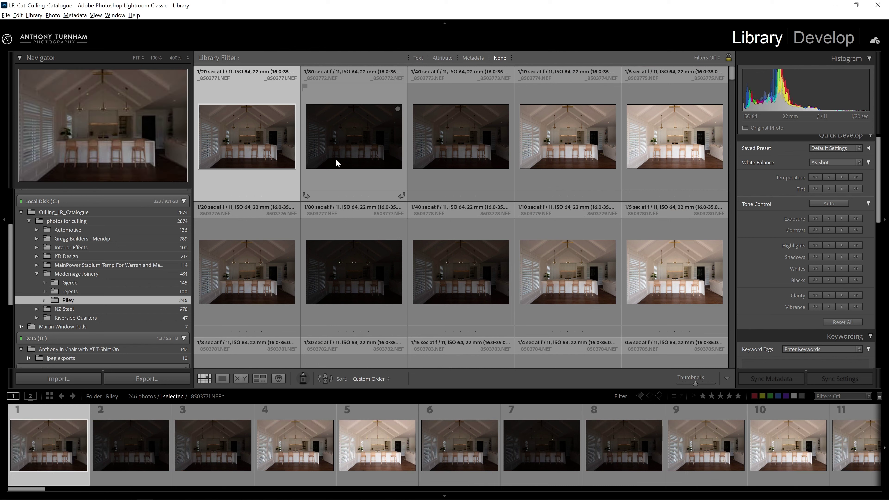
pyautogui.hotkey('ctrl', 'a')
pyautogui.press('F2')
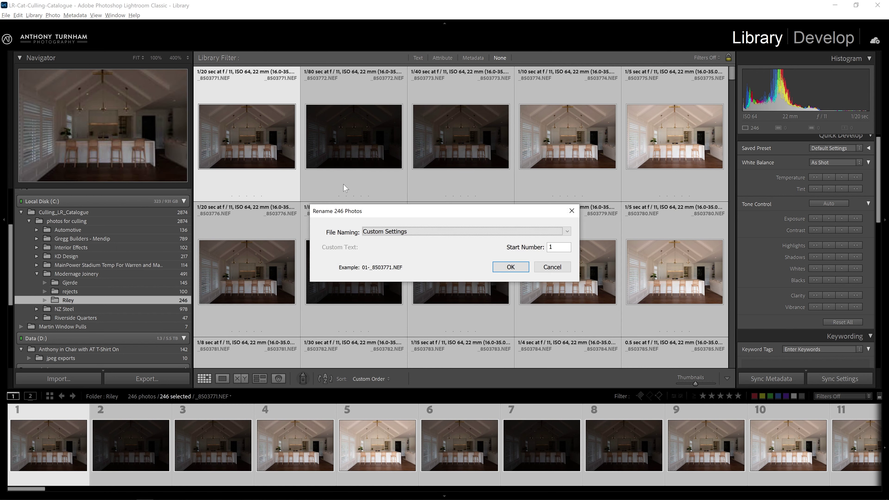
pyautogui.click(398, 235)
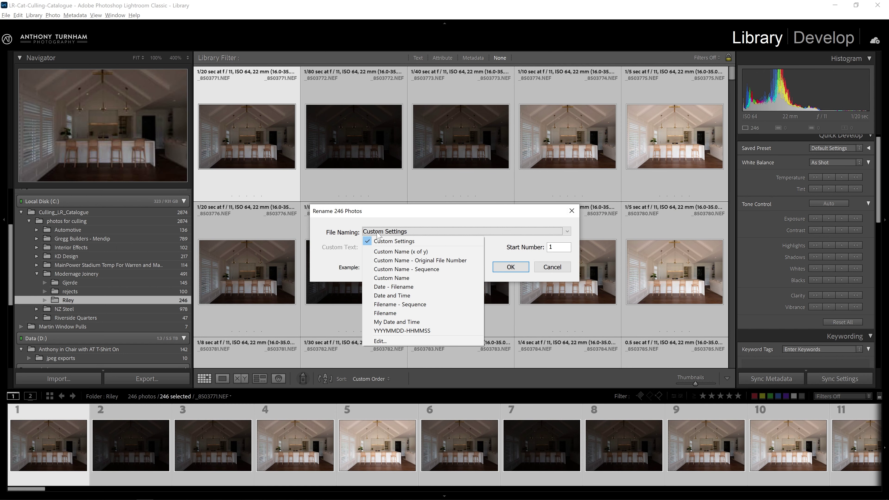
pyautogui.click(380, 341)
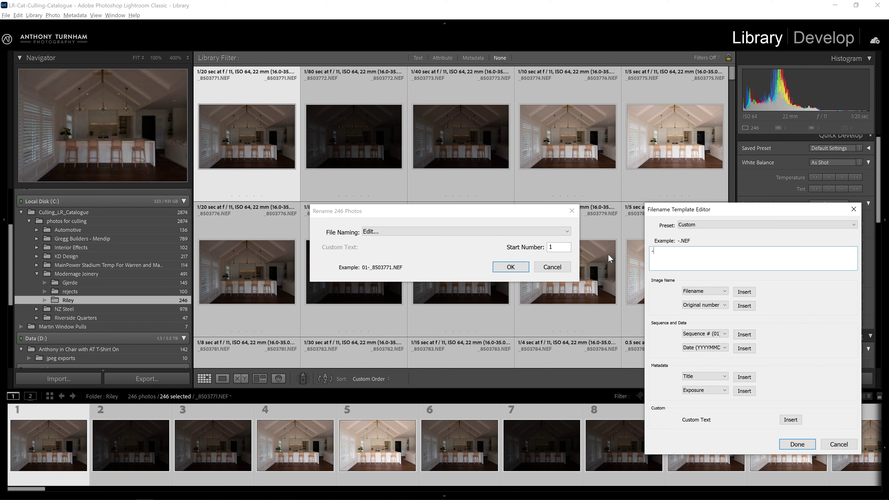
# Rename the selected photos using the template "-Modernage-Riley-" followed by Sequence # (001), with start number 1
pyautogui.write('Modernage')
pyautogui.write('-Riley-')
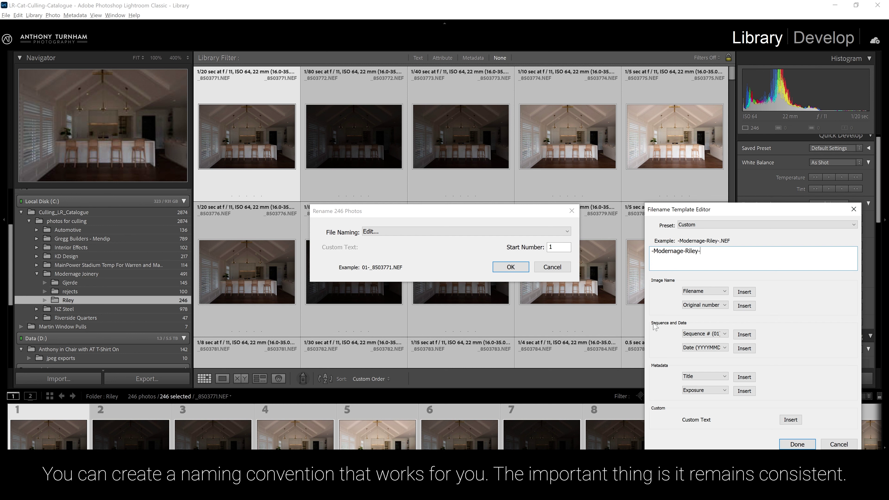
pyautogui.click(708, 336)
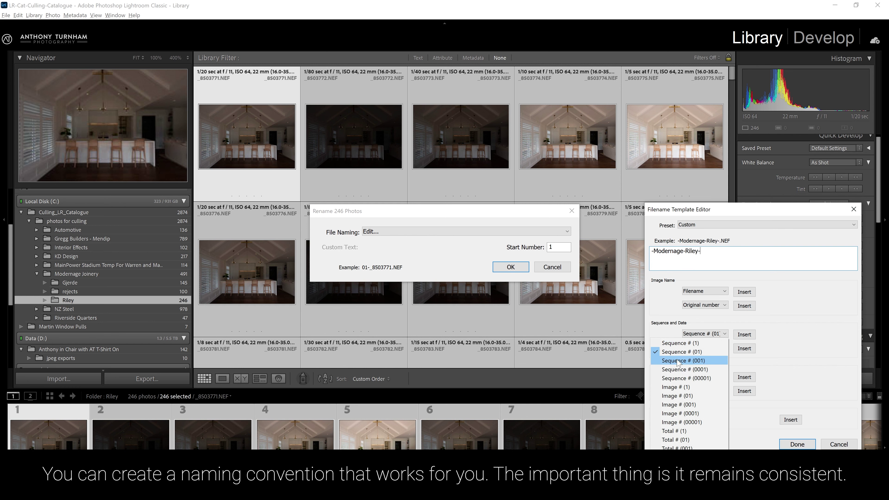
pyautogui.click(704, 360)
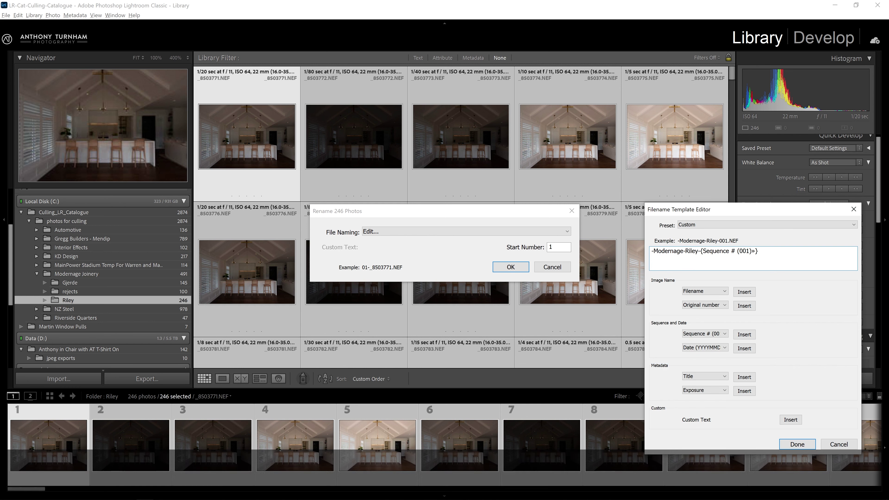
pyautogui.click(797, 444)
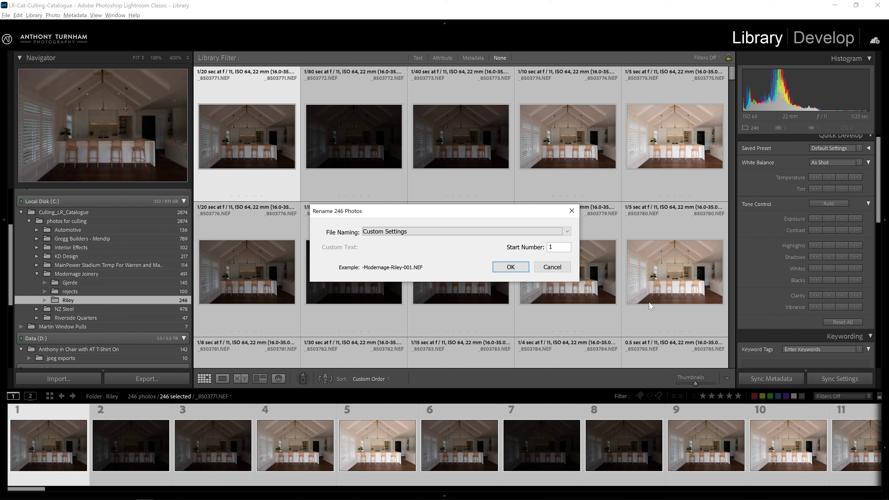
pyautogui.click(525, 268)
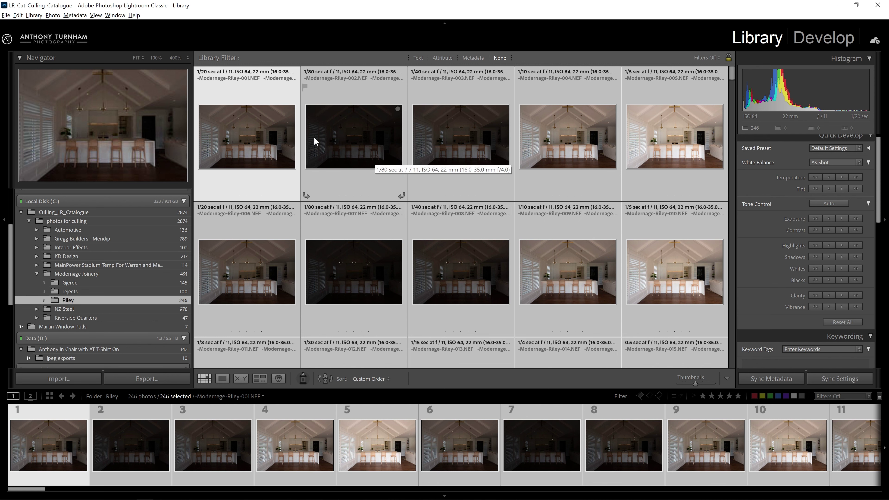
# Clear the selection, select only the first renamed photo, and look over the first rows of bracketed sets
pyautogui.hotkey('ctrl', 'd')
pyautogui.click(259, 145)
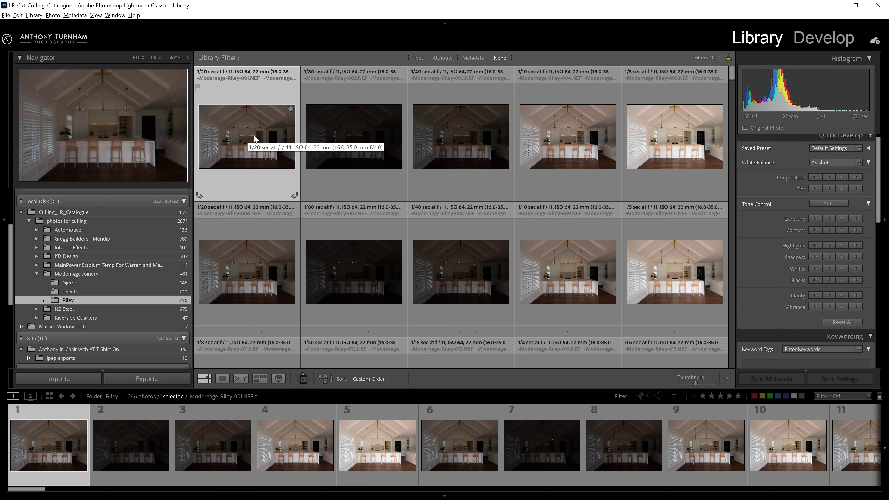
pyautogui.scroll(-2, 252, 133)
pyautogui.scroll(2, 248, 117)
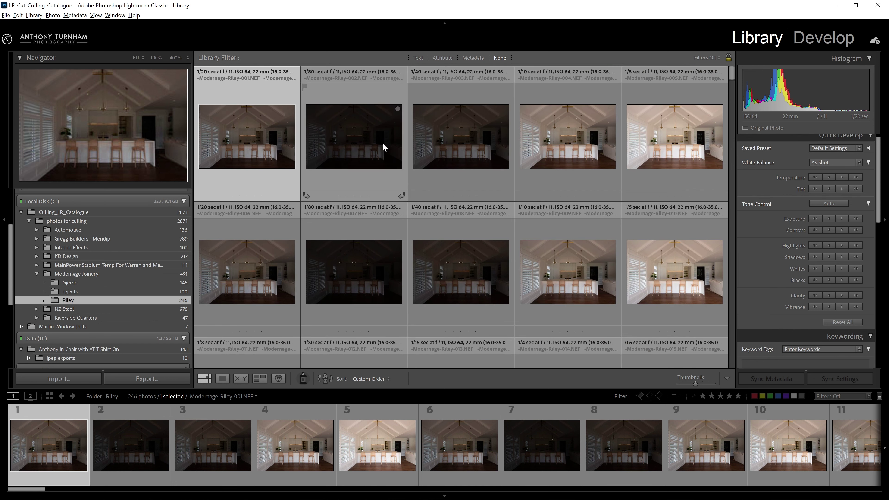
pyautogui.scroll(-2, 350, 168)
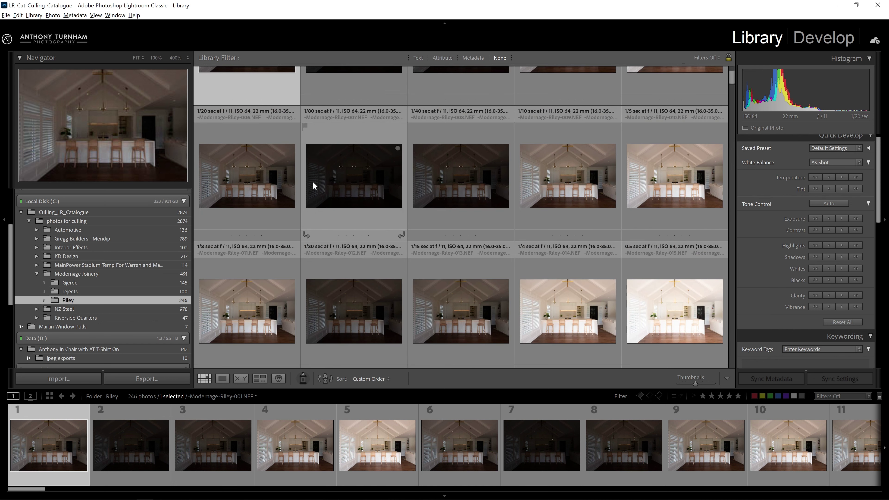
# Compare the five bracketed exposures -Modernage-Riley-011 to 015, and open 011 in Loupe view
pyautogui.click(239, 313)
pyautogui.scroll(-2, 245, 245)
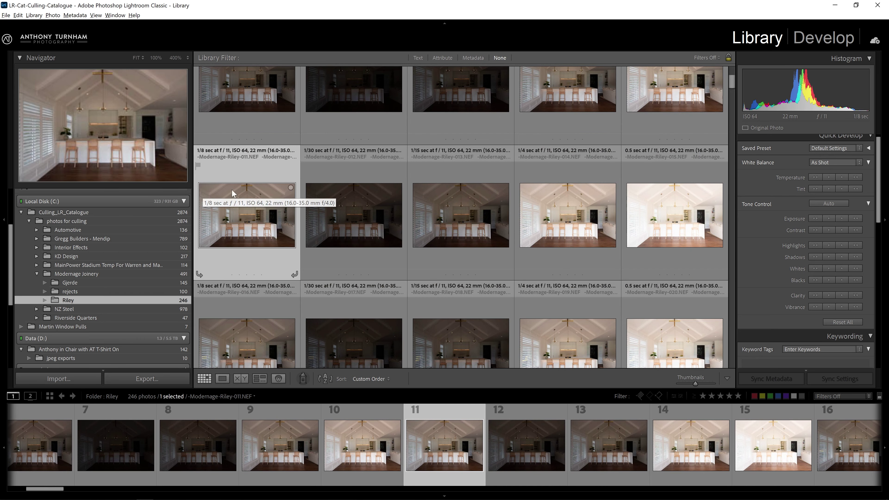
pyautogui.click(368, 232)
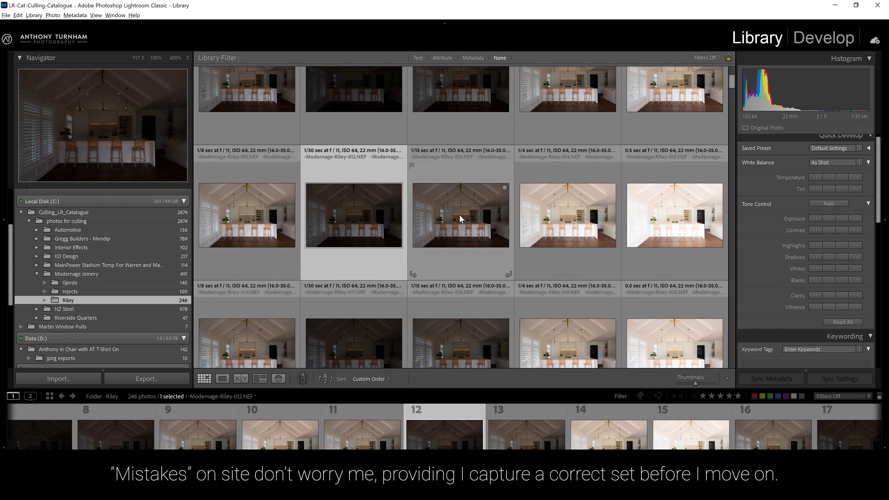
pyautogui.click(459, 215)
pyautogui.press('Right')
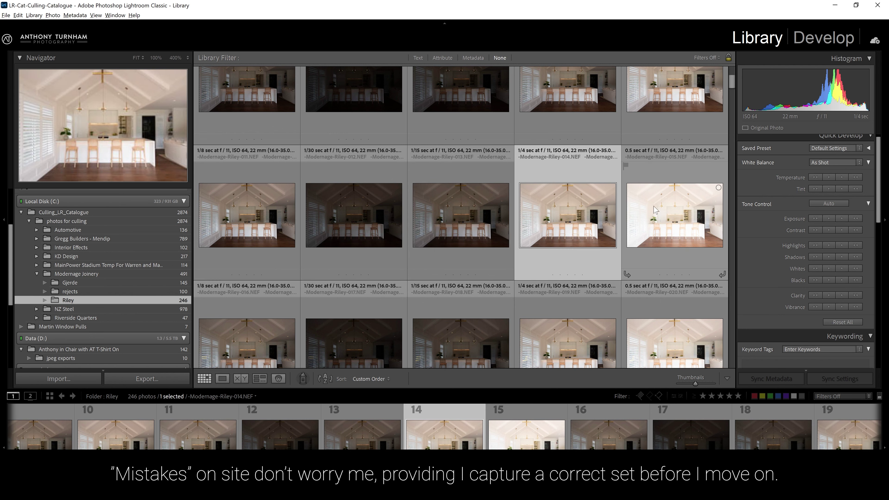
pyautogui.click(670, 233)
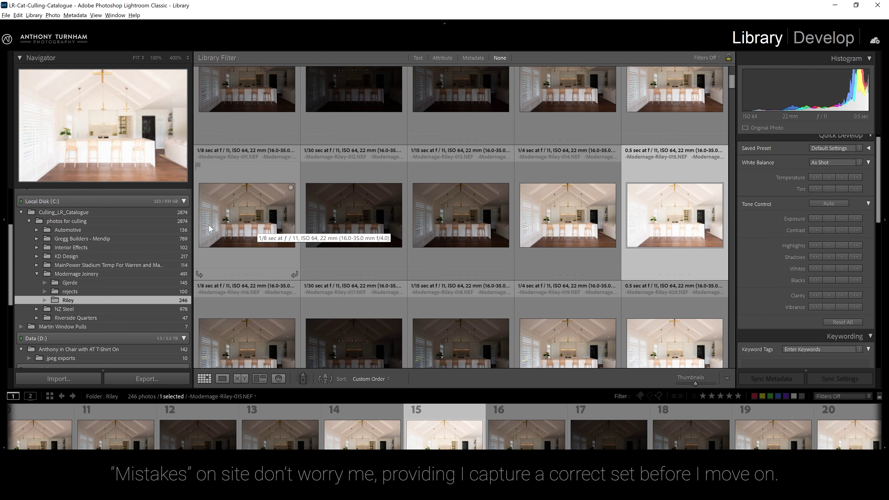
pyautogui.click(229, 220)
pyautogui.doubleClick(229, 220)
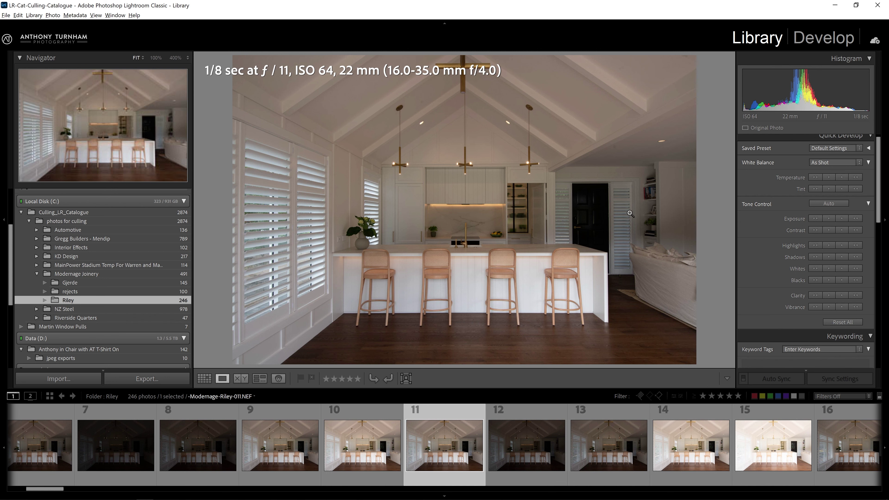
# Compare the black door at 100% zoom between the bright exposure 015 and the base exposure 011
pyautogui.click(773, 445)
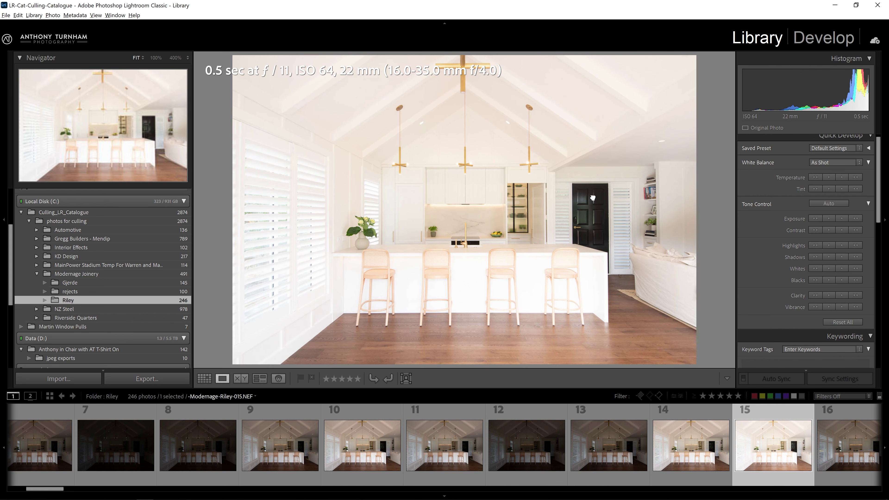
pyautogui.click(589, 200)
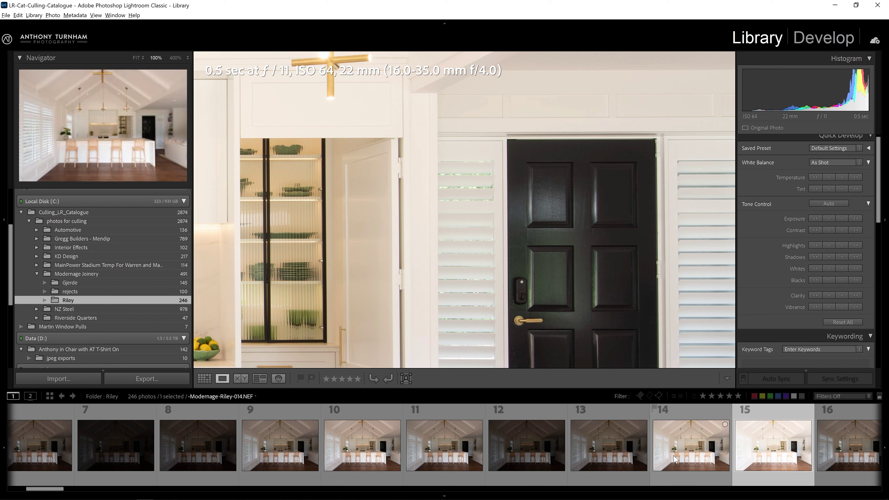
pyautogui.click(437, 451)
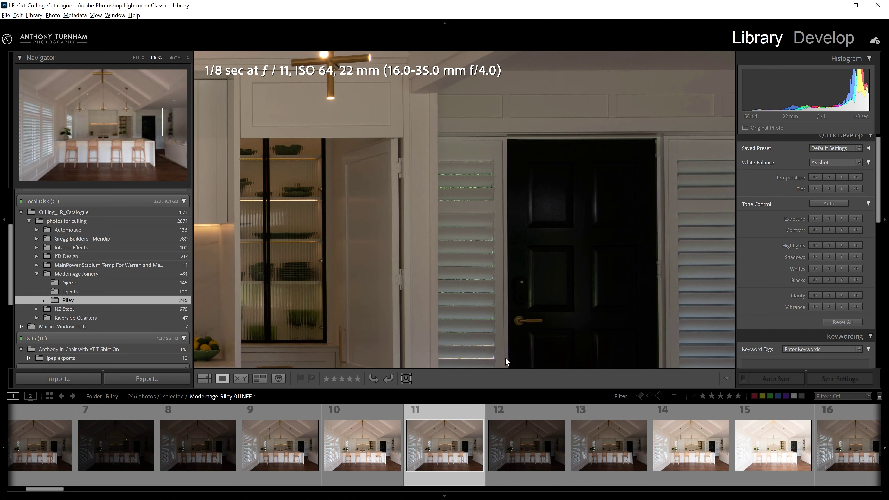
pyautogui.click(501, 292)
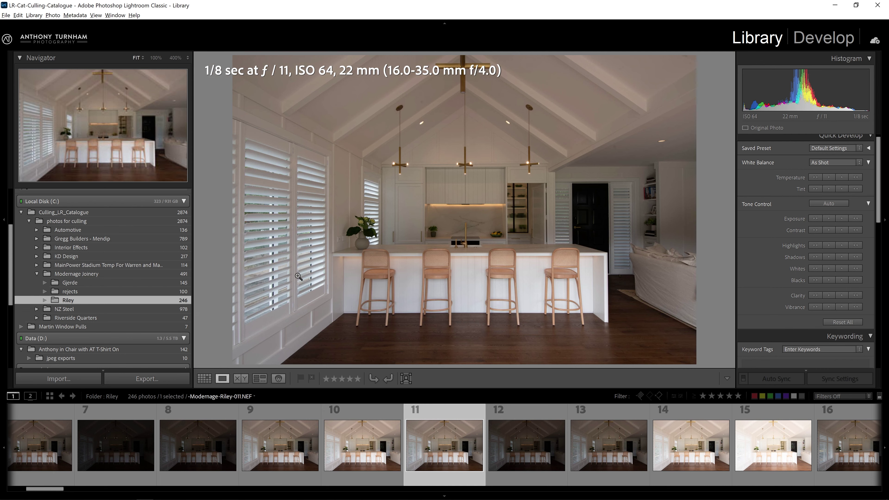
# Inspect the window shutters of exposure 011 at 100% zoom and return to the full-frame view
pyautogui.click(268, 292)
pyautogui.moveTo(249, 183); pyautogui.dragTo(459, 172)
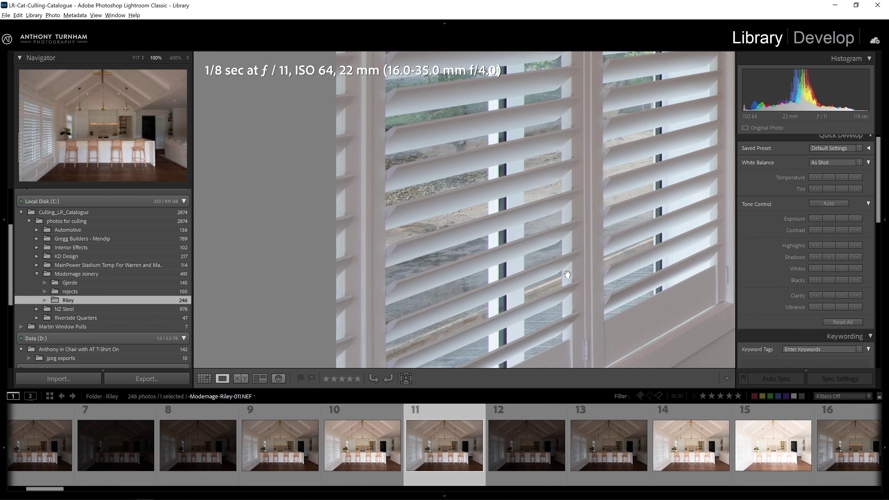
pyautogui.click(594, 253)
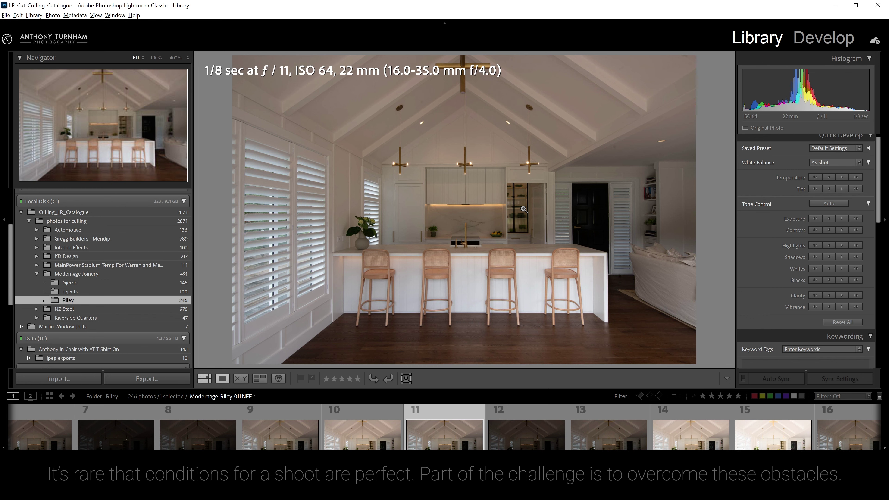
# Return to Grid view and hide the toolbar, the module picker and the Library filter bar
pyautogui.press('g')
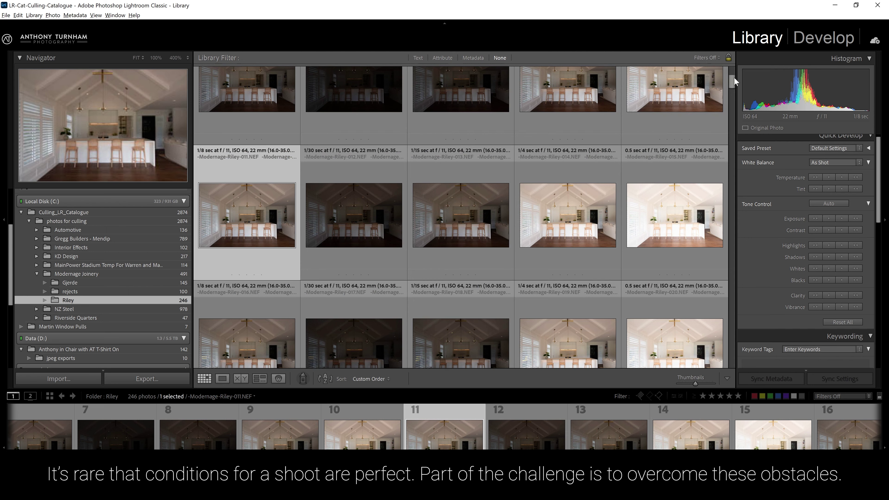
pyautogui.moveTo(731, 81); pyautogui.dragTo(731, 73)
pyautogui.scroll(-2, 507, 217)
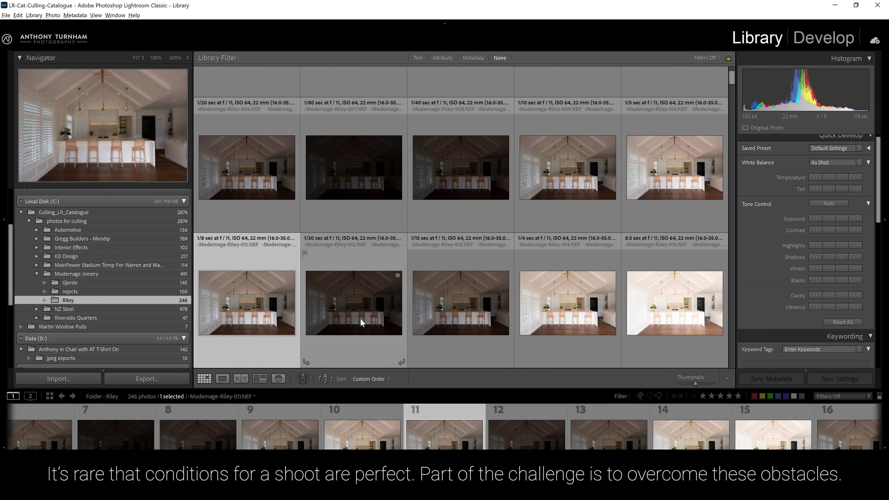
pyautogui.press('t')
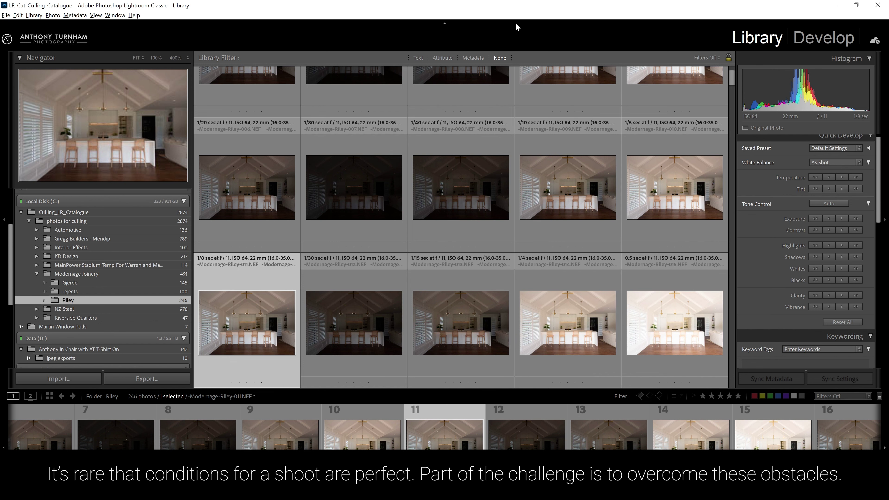
pyautogui.press('F5')
pyautogui.scroll(-2, 369, 59)
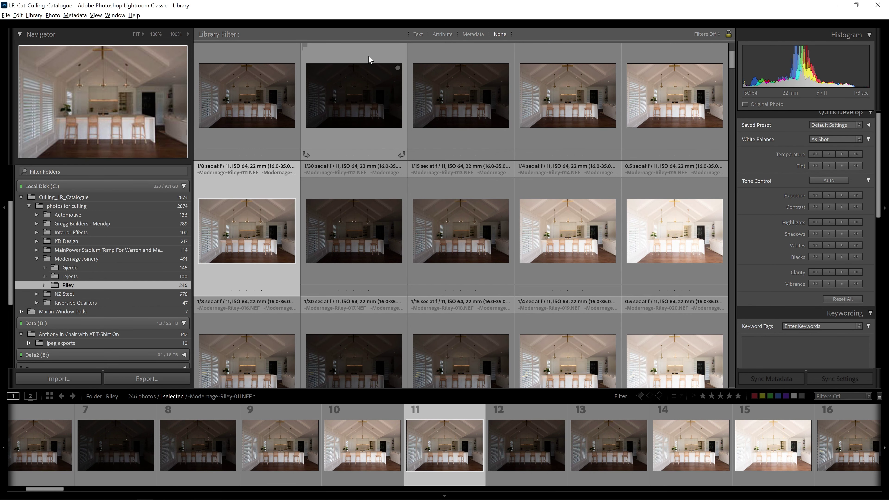
pyautogui.press('\\')
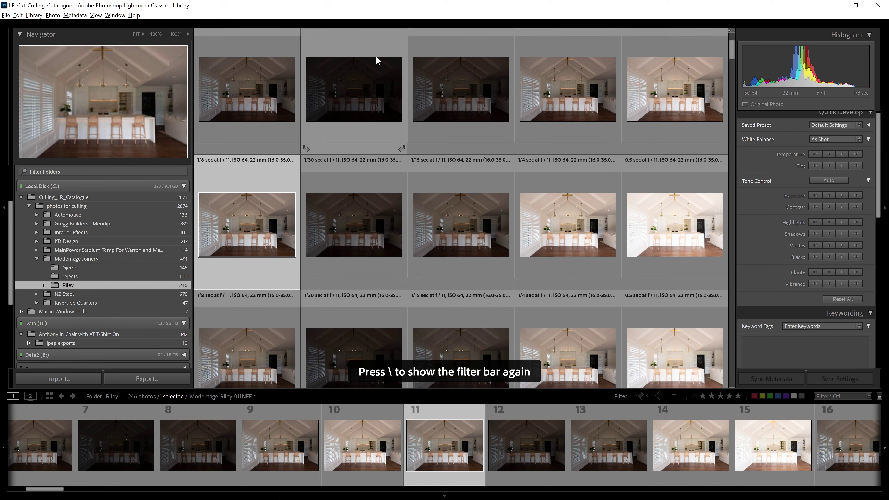
# Switch to full-screen mode without the menu bar and hide the Navigator and Folders panels
pyautogui.hotkey('shift', 'f')
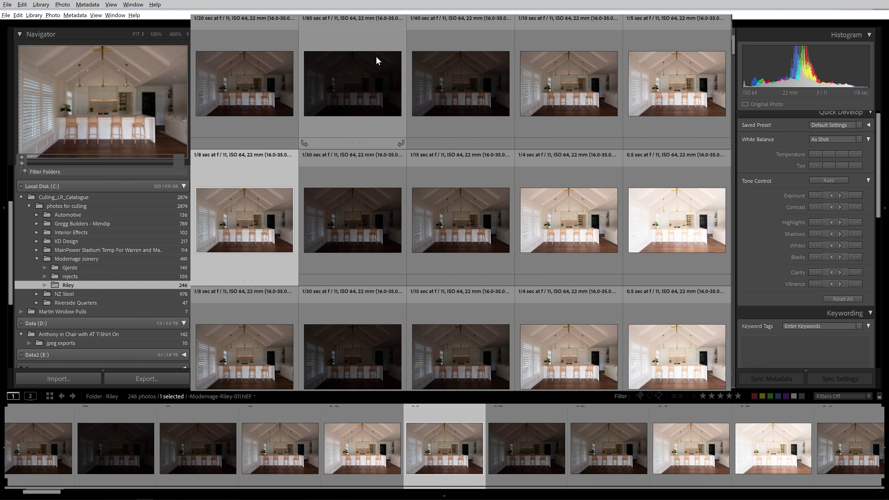
pyautogui.hotkey('shift', 'f')
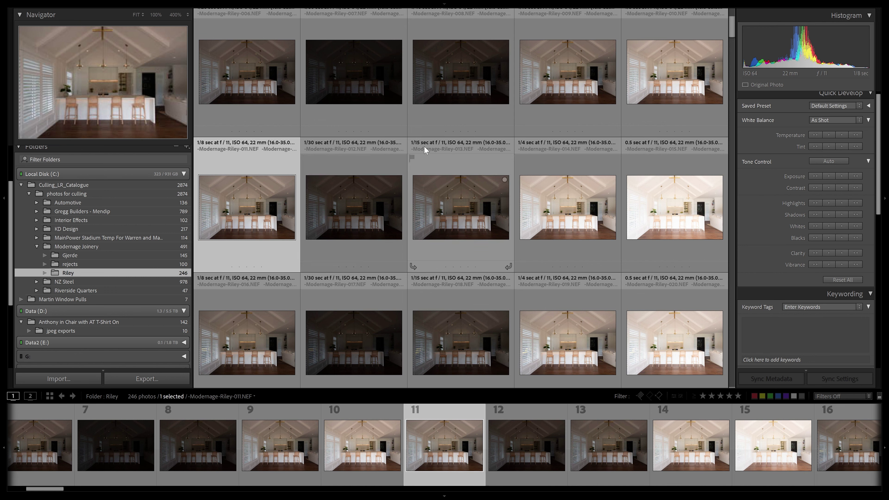
pyautogui.press('F6')
pyautogui.click(3, 199)
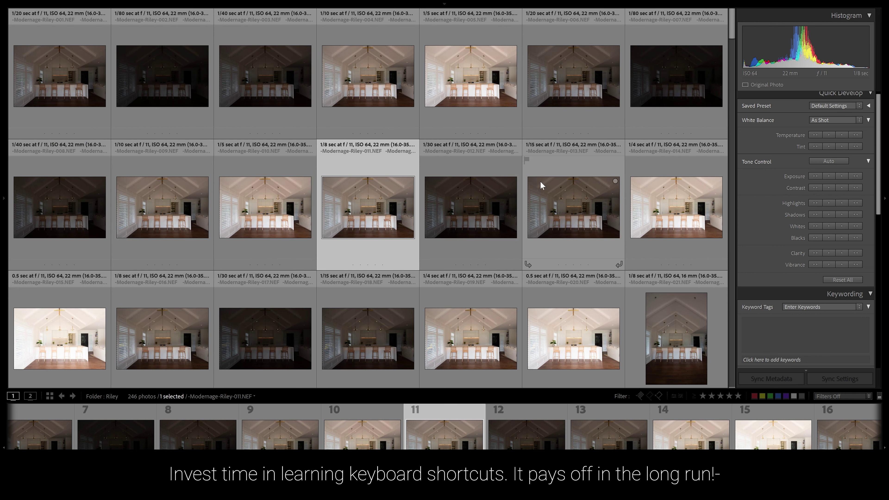
# Show the toolbar, enlarge the grid thumbnails to five per row, and go to the last photos of the folder
pyautogui.press('t')
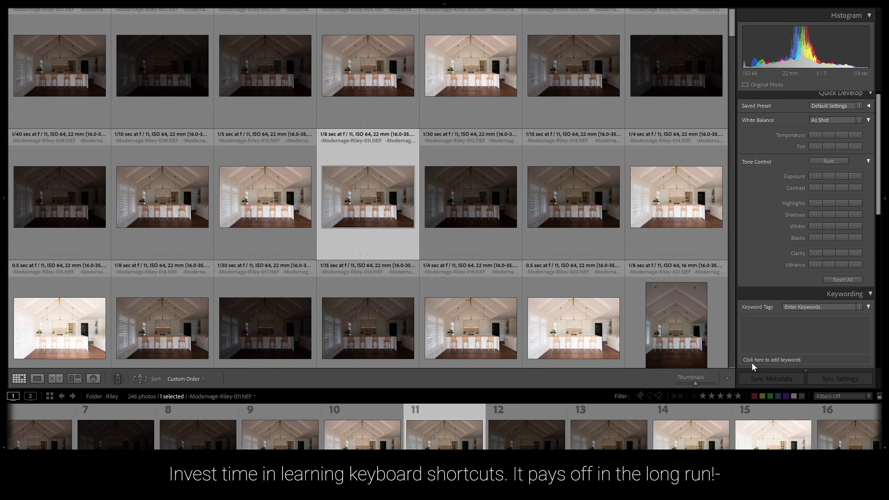
pyautogui.moveTo(697, 382); pyautogui.dragTo(704, 388)
pyautogui.moveTo(732, 25); pyautogui.dragTo(888, 346)
pyautogui.moveTo(731, 343); pyautogui.dragTo(738, 357)
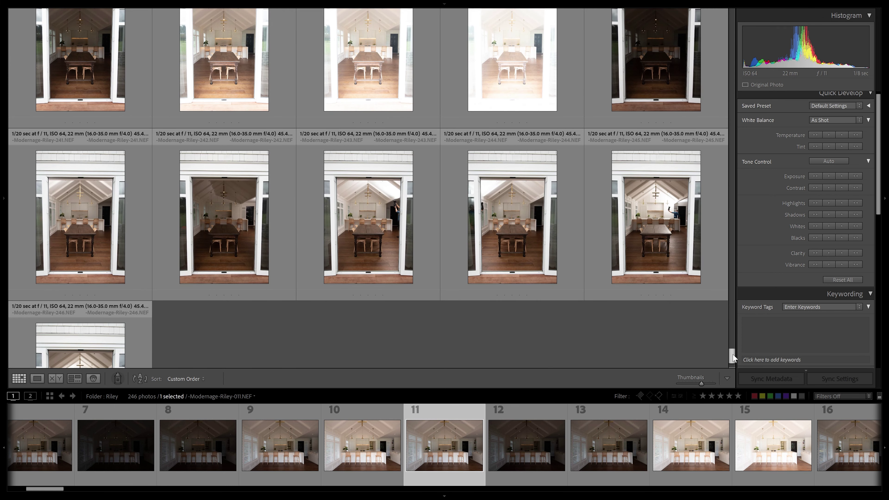
# Open -Modernage-Riley-236 in Loupe view, and compare exposures 233 to 239 in Survey view, making 239 and 234 active in turn
pyautogui.scroll(3, 733, 357)
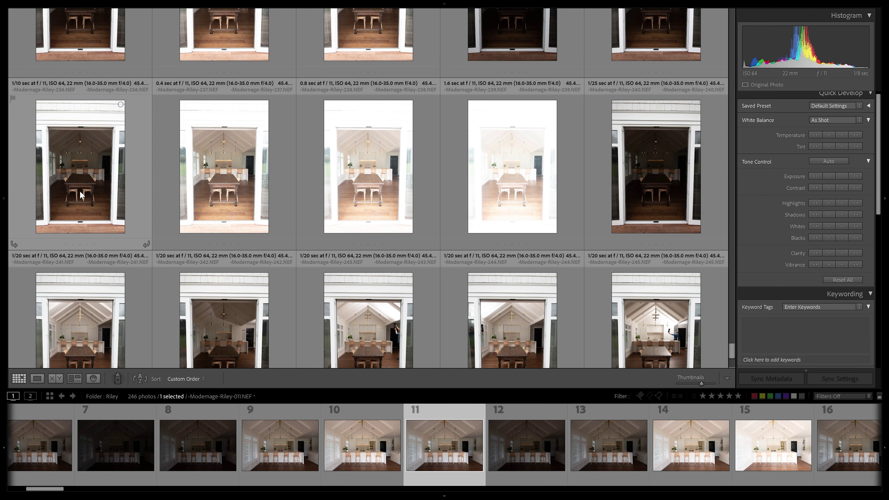
pyautogui.doubleClick(80, 189)
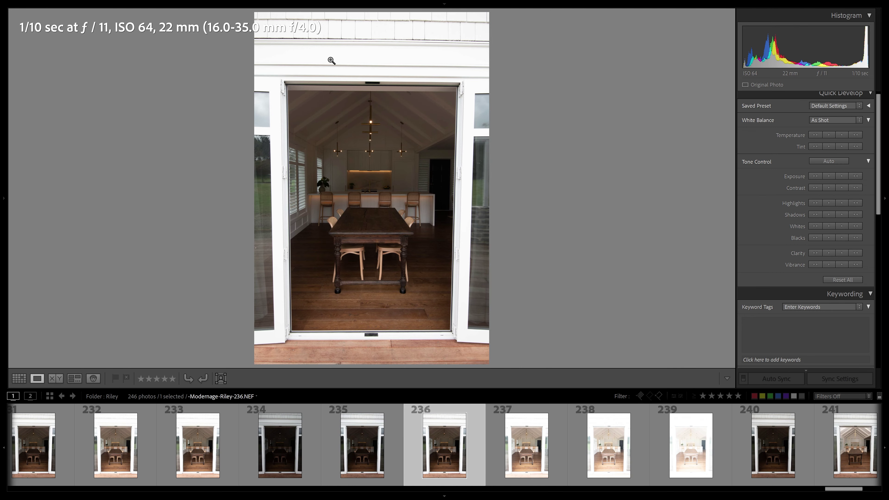
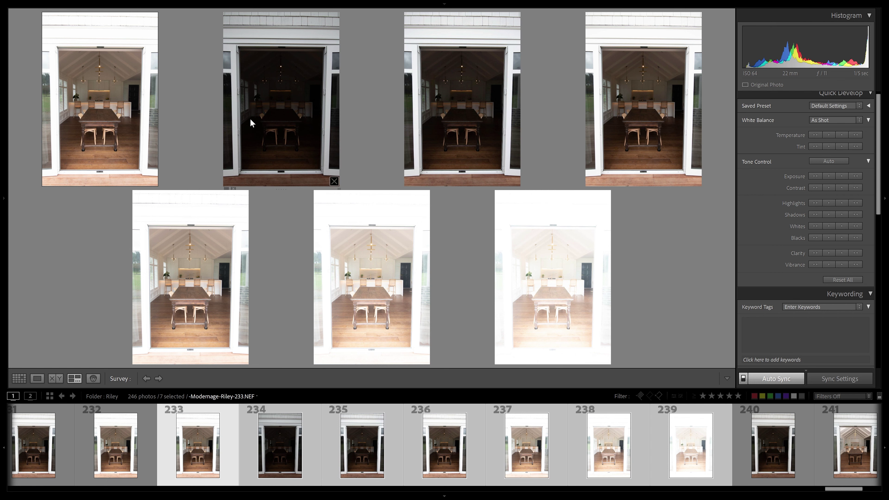
pyautogui.click(578, 255)
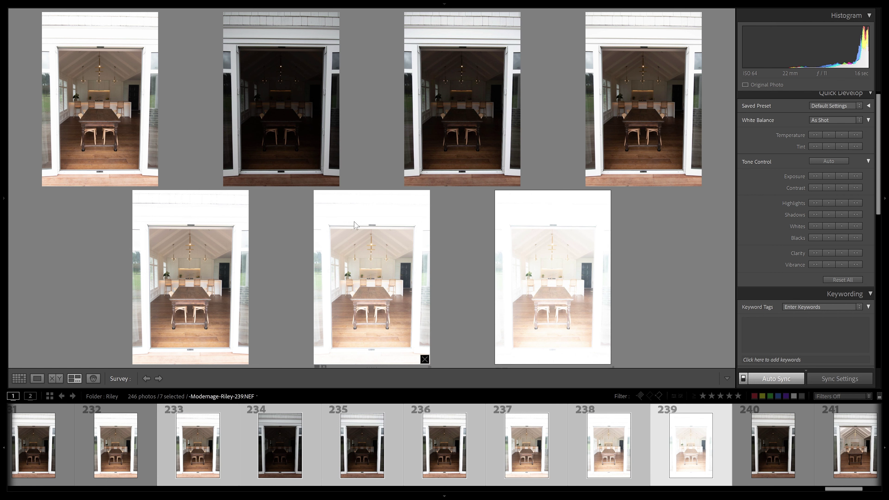
pyautogui.click(290, 123)
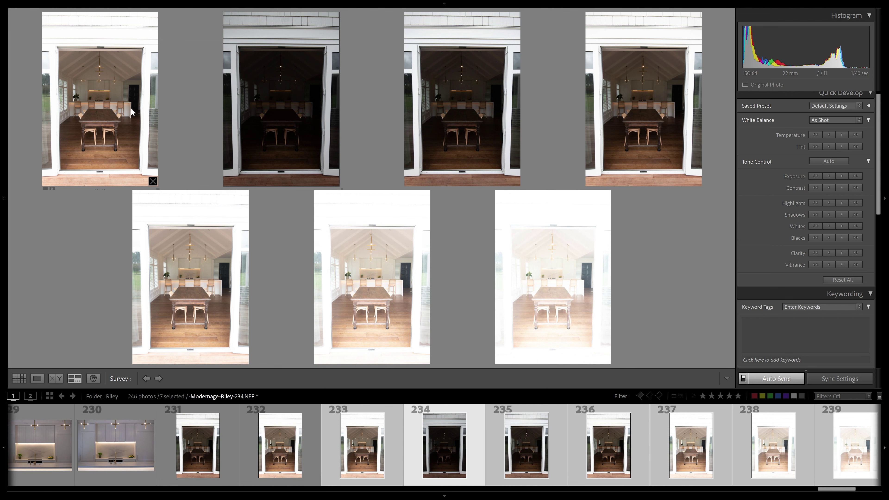
# Remove the darkest exposure 234 and the brightest exposure 239 from the survey, and view 237 in Loupe view
pyautogui.keyDown('super'); pyautogui.click(450, 449); pyautogui.keyUp('super')
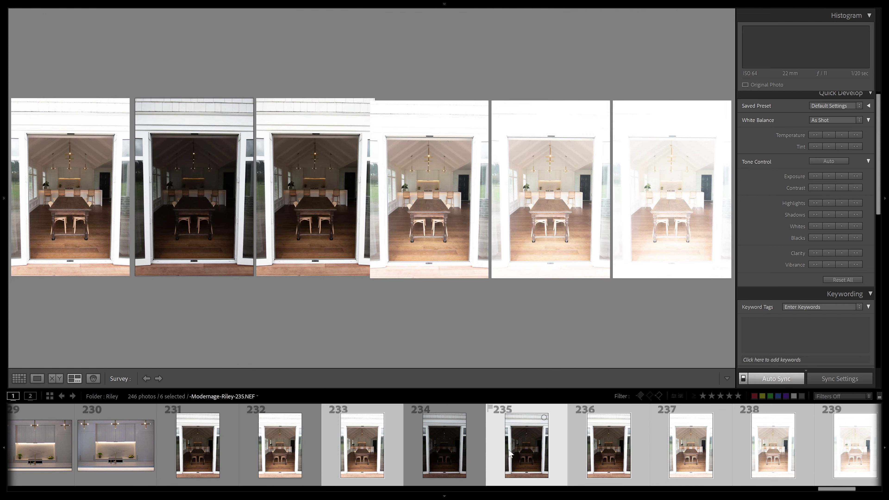
pyautogui.keyDown('super'); pyautogui.click(864, 454); pyautogui.keyUp('super')
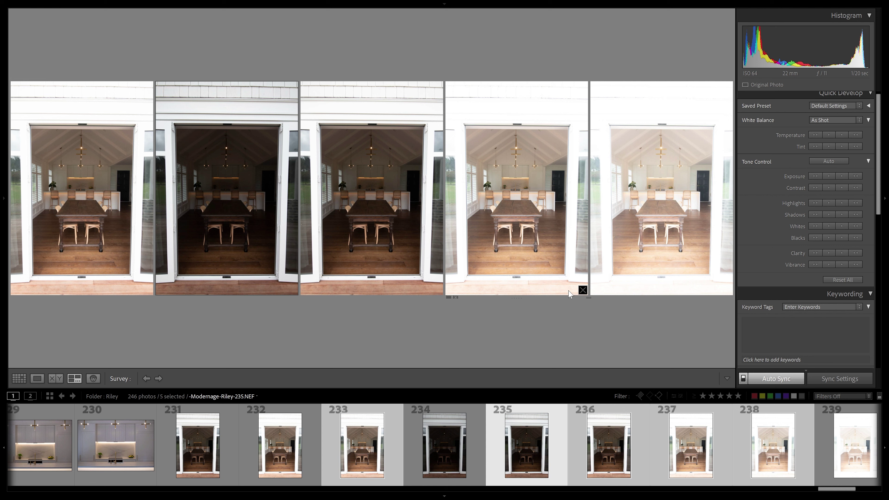
pyautogui.doubleClick(545, 228)
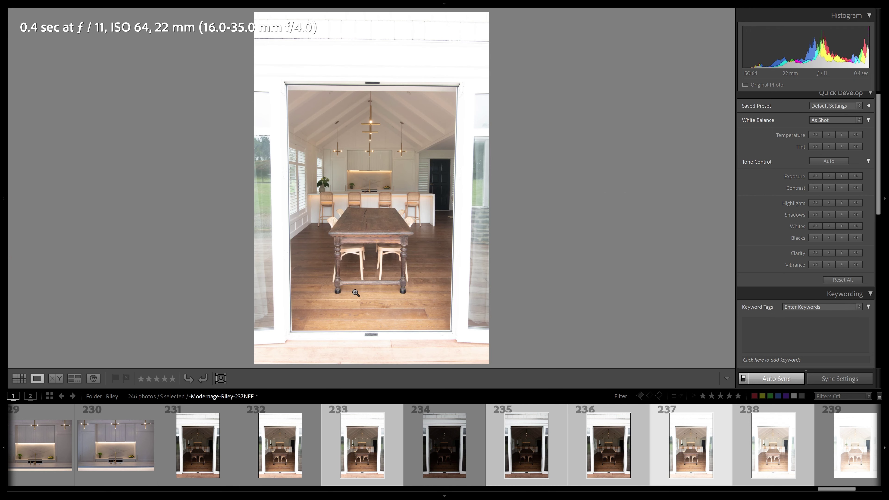
# Examine frames 241 and 243 in Loupe view, zooming in on the hand-held flash in 243
pyautogui.scroll(-3, 646, 462)
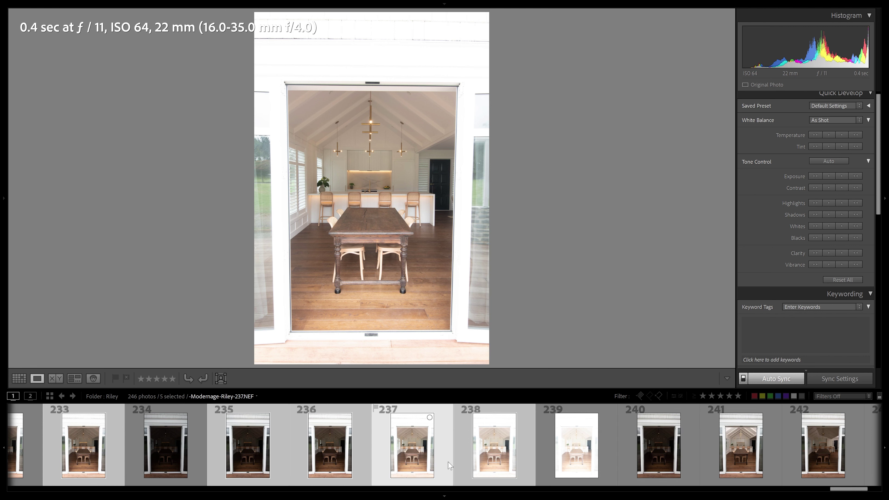
pyautogui.scroll(-3, 712, 454)
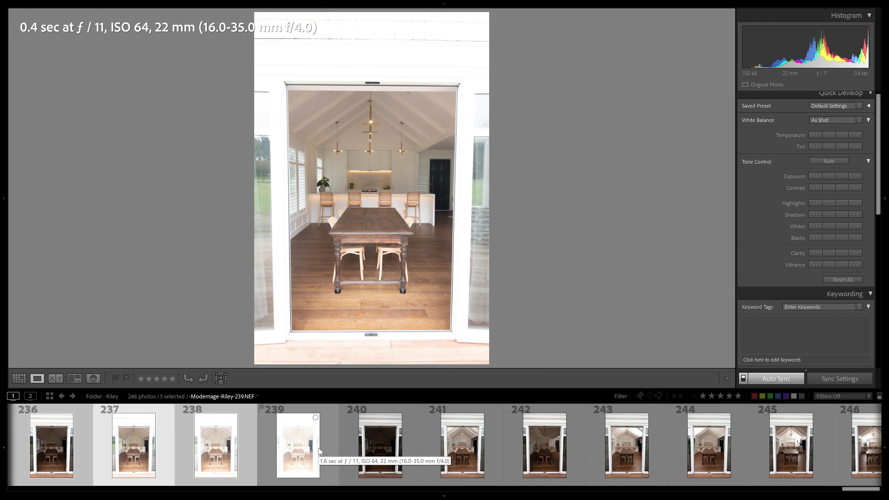
pyautogui.click(457, 433)
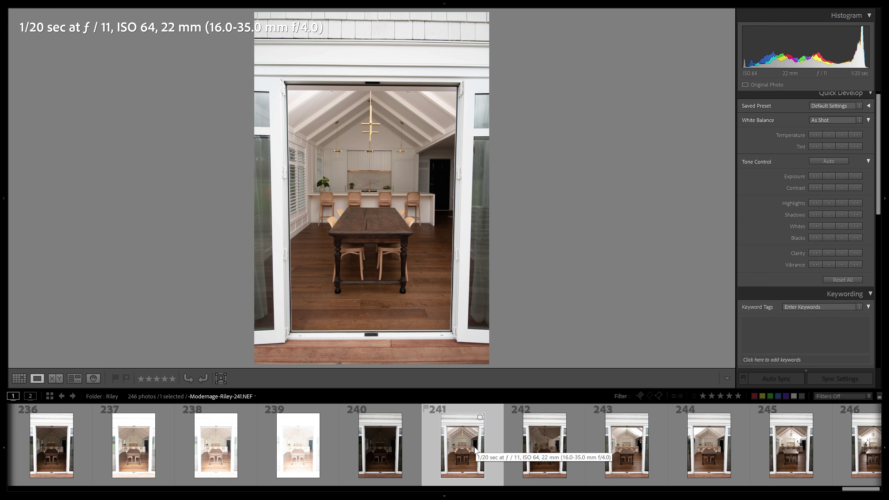
pyautogui.click(634, 462)
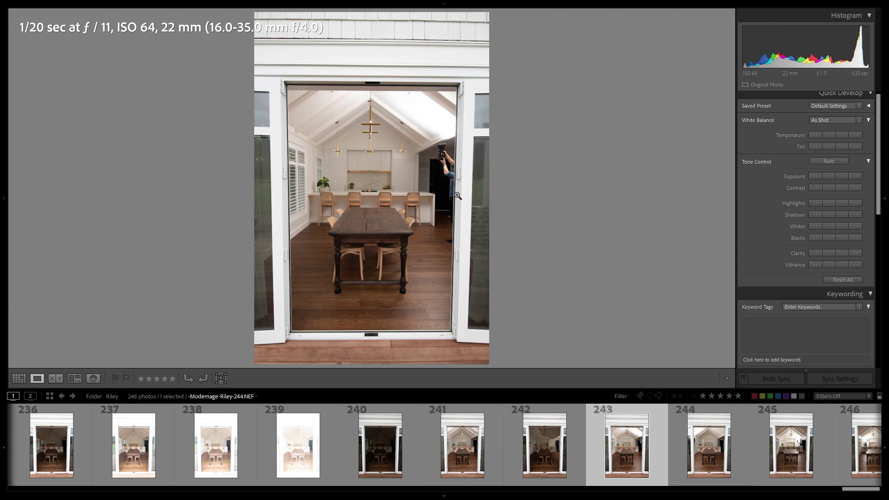
pyautogui.click(454, 153)
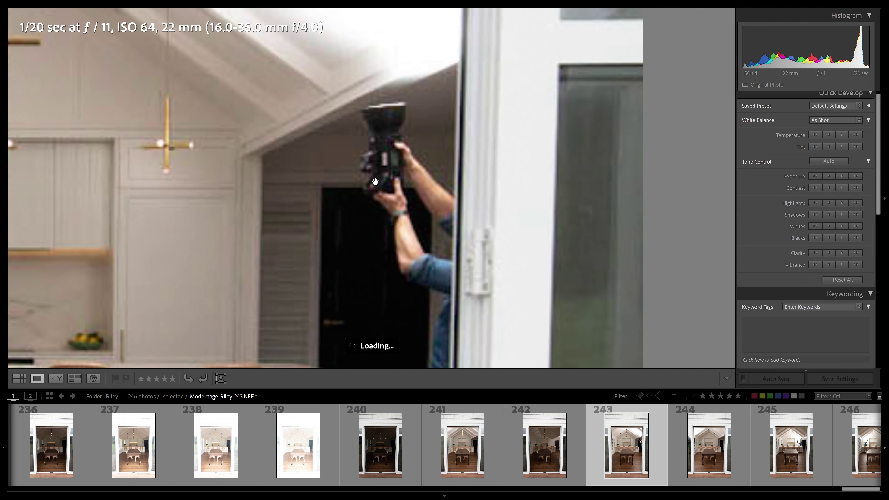
pyautogui.click(397, 180)
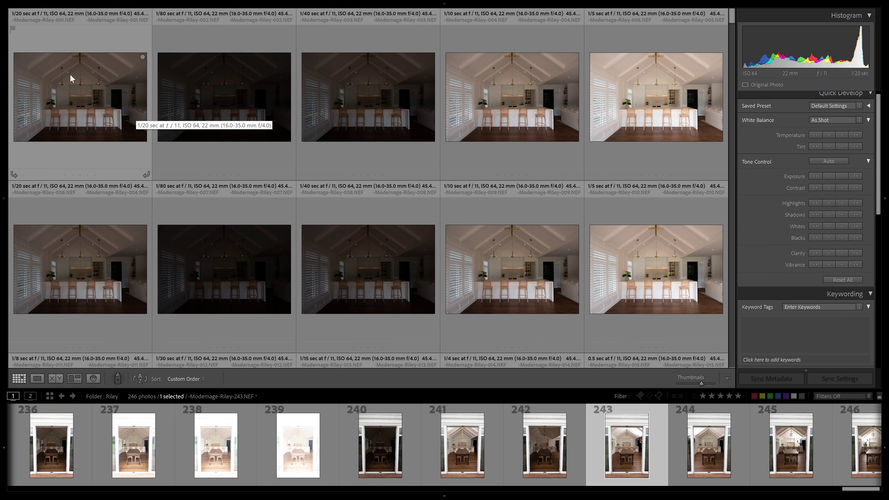
# Select the first five bracketed exposures, -Modernage-Riley-001 to 005, in the grid and group them into a stack
pyautogui.click(89, 113)
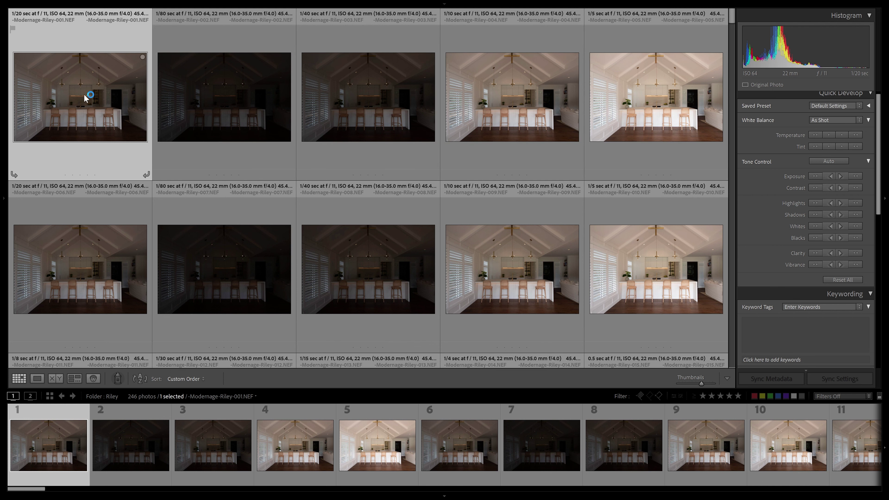
pyautogui.keyDown('shift'); pyautogui.click(644, 98); pyautogui.keyUp('shift')
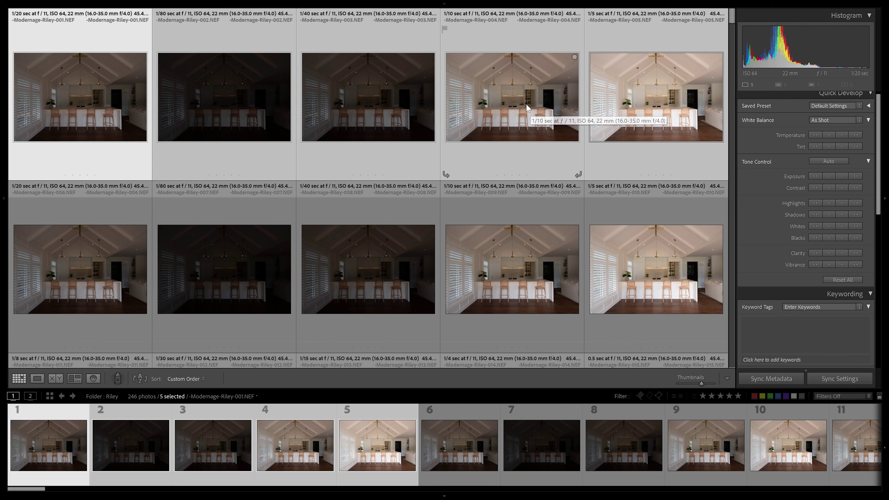
pyautogui.hotkey('ctrl', 'g')
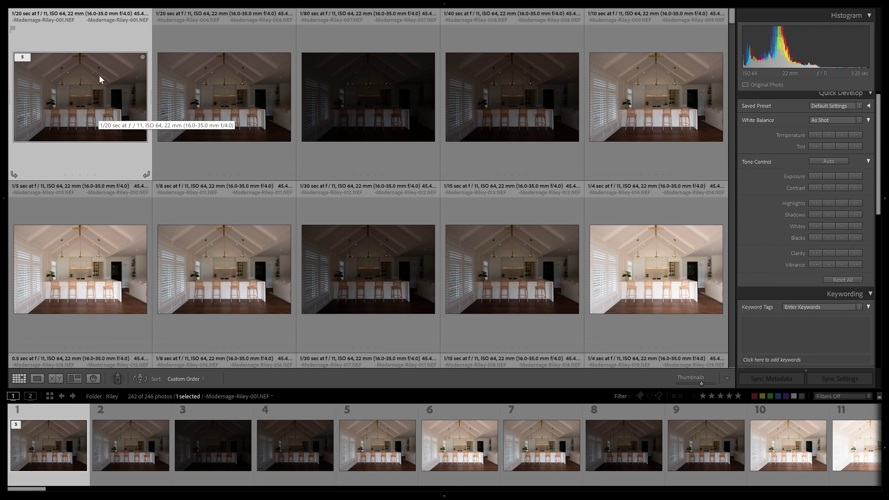
# Group the next five bracketed exposures, -Modernage-Riley-006 to 010, into a stack
pyautogui.click(174, 94)
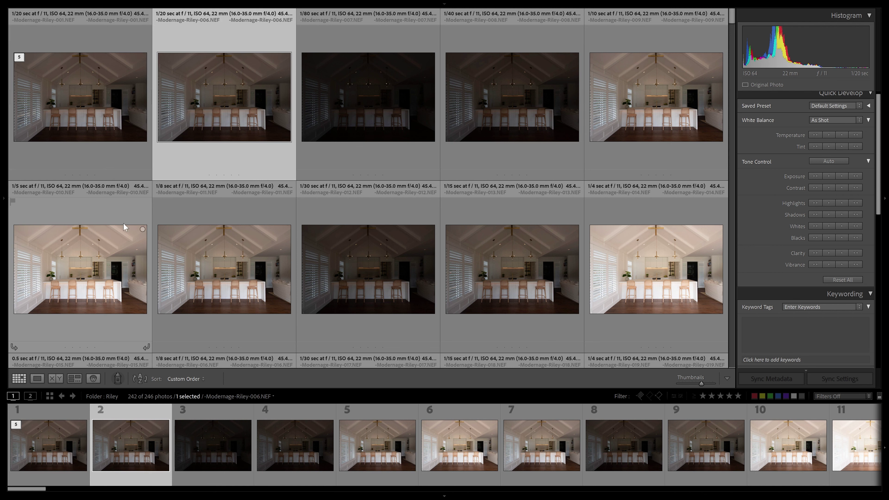
pyautogui.keyDown('shift'); pyautogui.click(98, 265); pyautogui.keyUp('shift')
pyautogui.hotkey('ctrl', 'g')
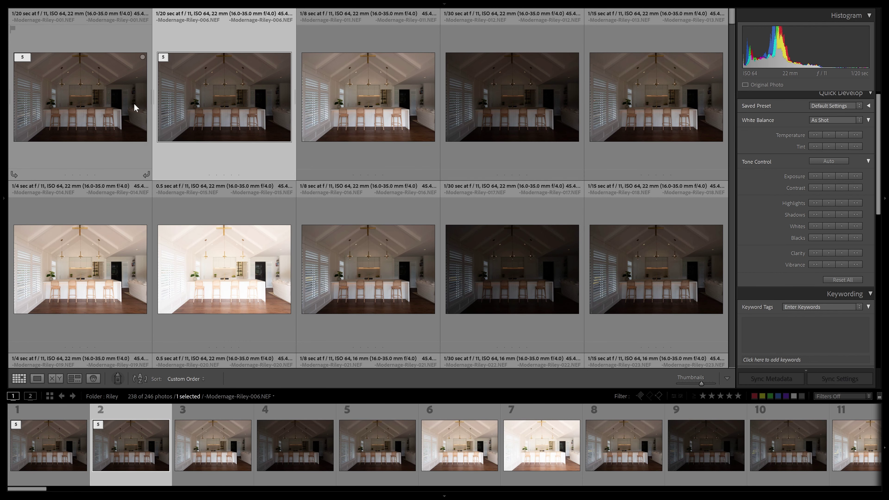
# Group exposures -Modernage-Riley-011 to 015 into a stack, check 011 in Loupe view and return to the grid
pyautogui.click(381, 100)
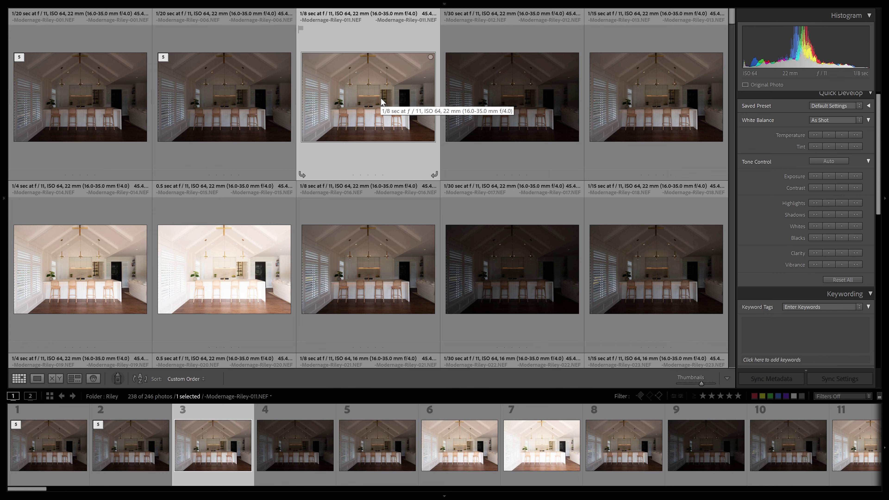
pyautogui.keyDown('shift'); pyautogui.click(289, 218); pyautogui.keyUp('shift')
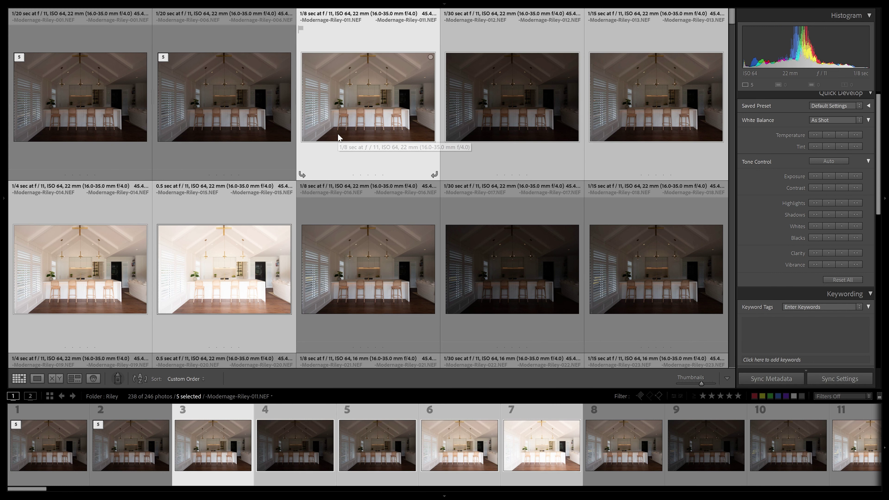
pyautogui.hotkey('ctrl', 'g')
pyautogui.doubleClick(402, 100)
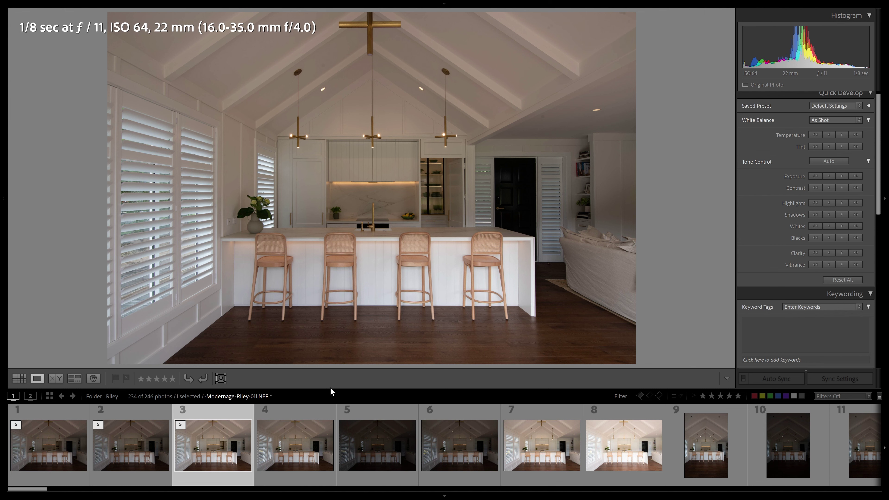
pyautogui.press('g')
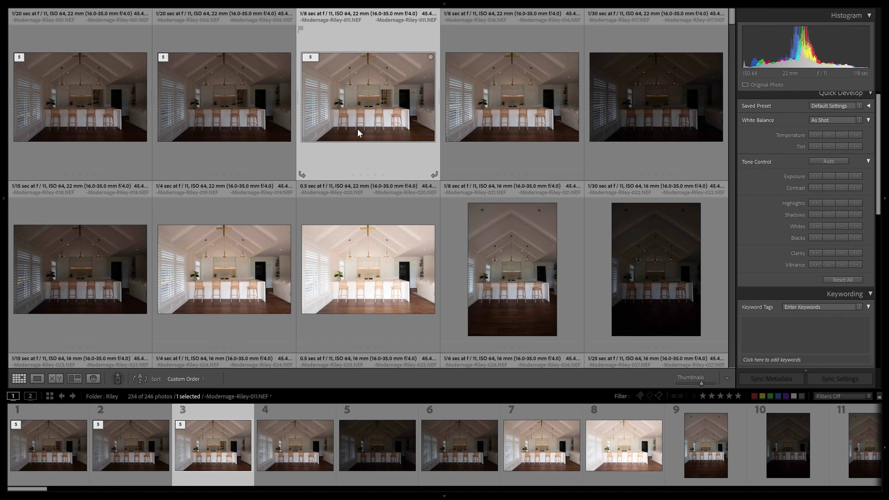
# Survey exposures -Modernage-Riley-016 to 020, view 019 in Loupe view, and group the five into a stack with 019 on top
pyautogui.click(467, 133)
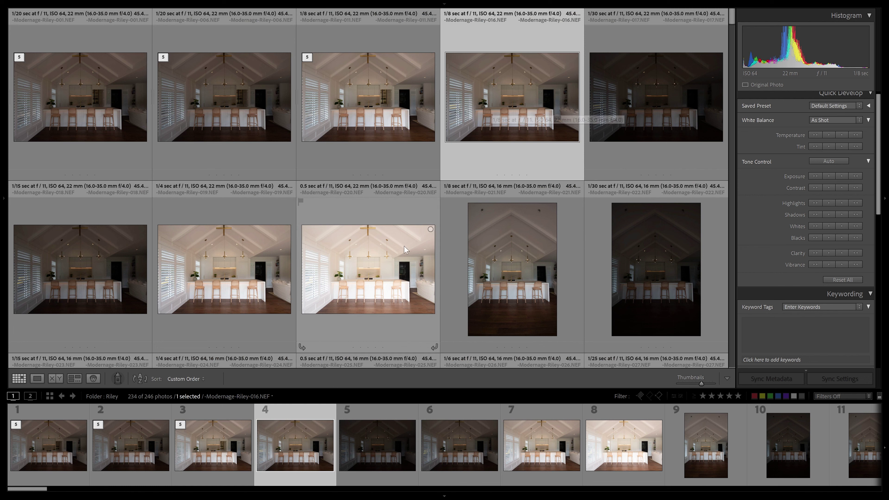
pyautogui.keyDown('shift'); pyautogui.click(391, 255); pyautogui.keyUp('shift')
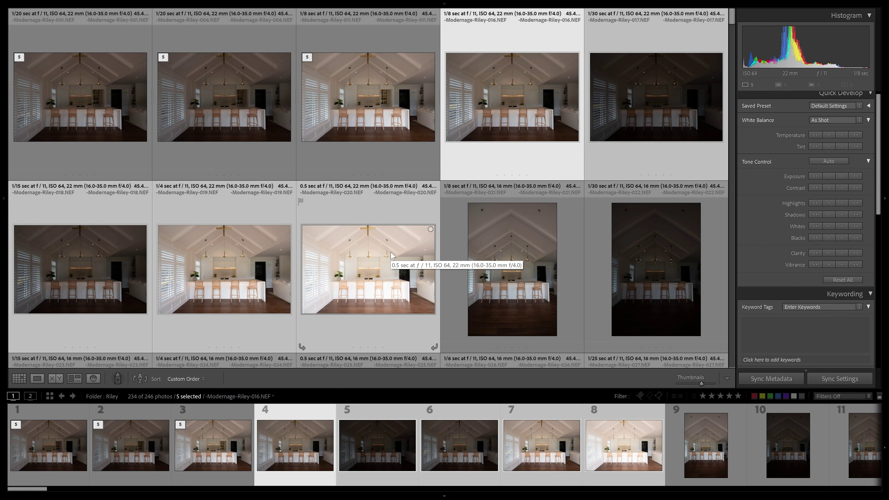
pyautogui.press('n')
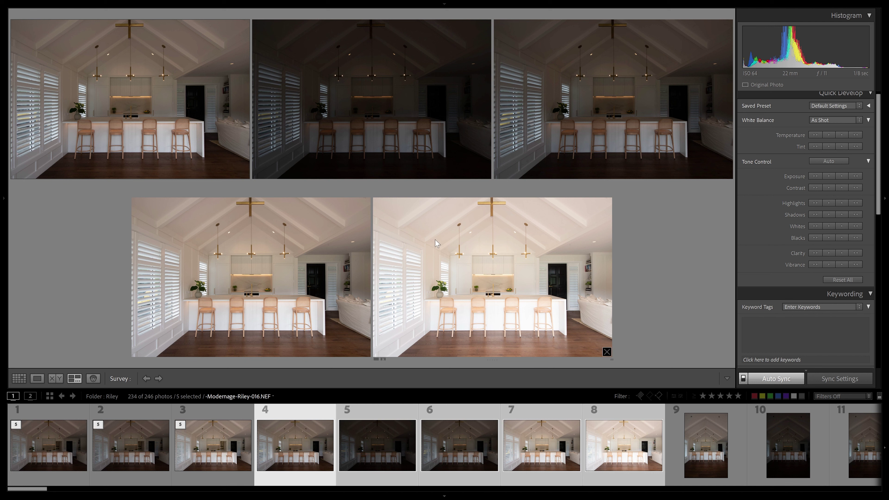
pyautogui.click(310, 247)
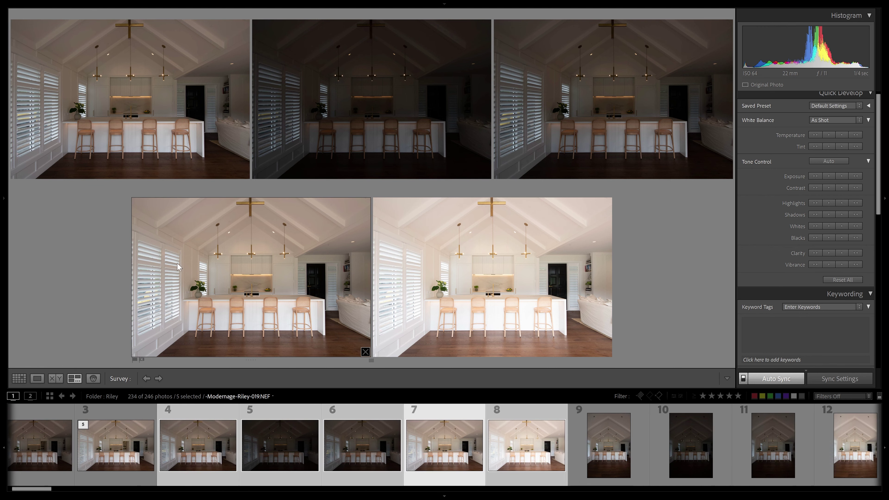
pyautogui.doubleClick(236, 233)
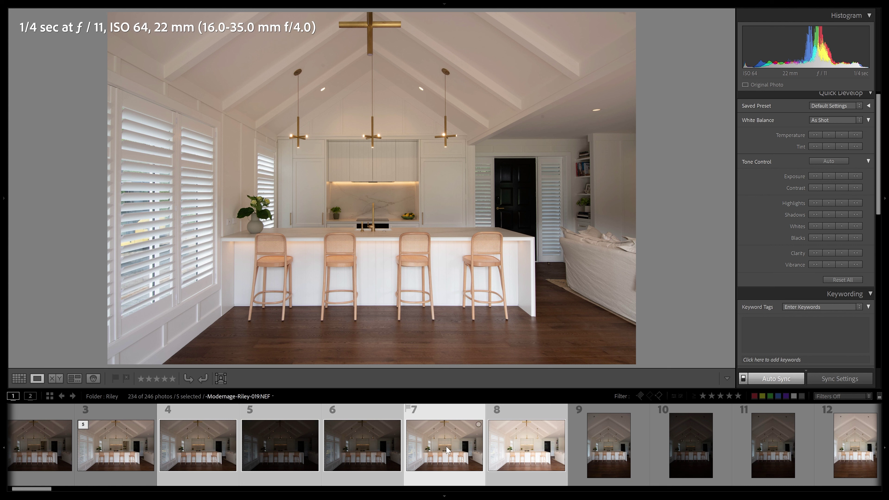
pyautogui.hotkey('ctrl', 'g')
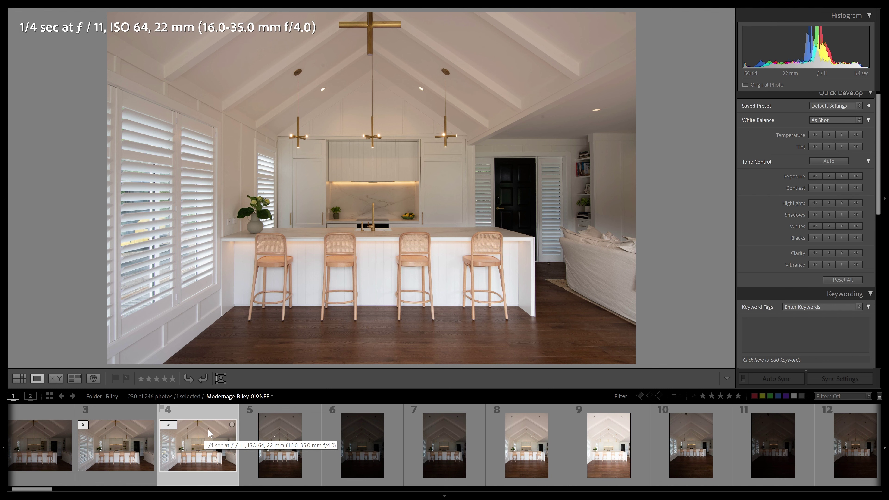
# Examine the portrait kitchen frames in Loupe view, including 024, 030 and 034, zooming in on the ceiling in 034
pyautogui.click(517, 458)
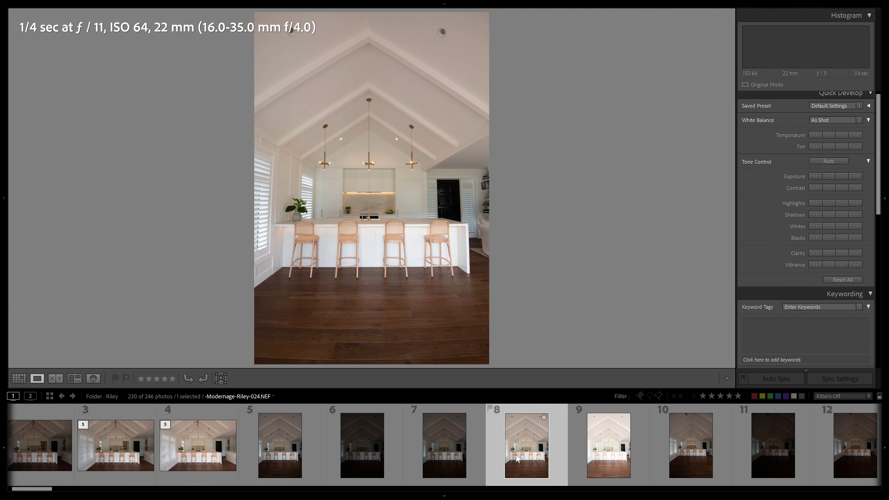
pyautogui.scroll(-3, 756, 466)
pyautogui.click(752, 464)
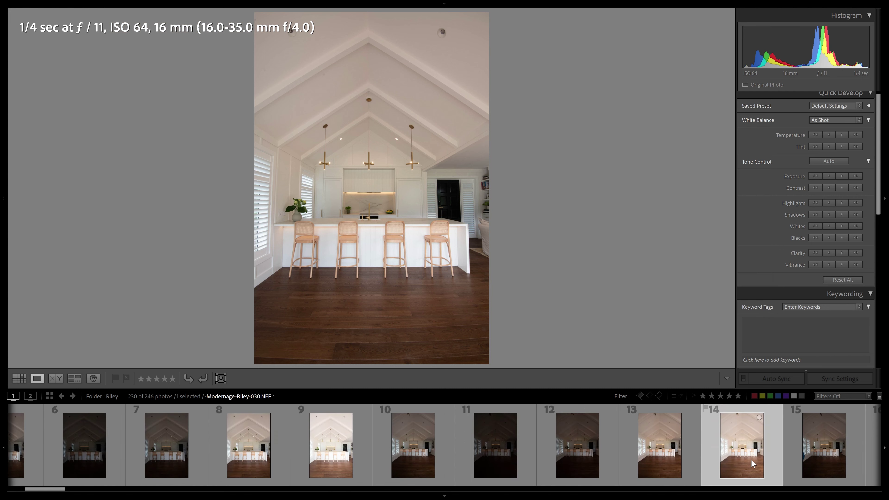
pyautogui.click(410, 443)
pyautogui.scroll(5, 408, 443)
pyautogui.click(331, 439)
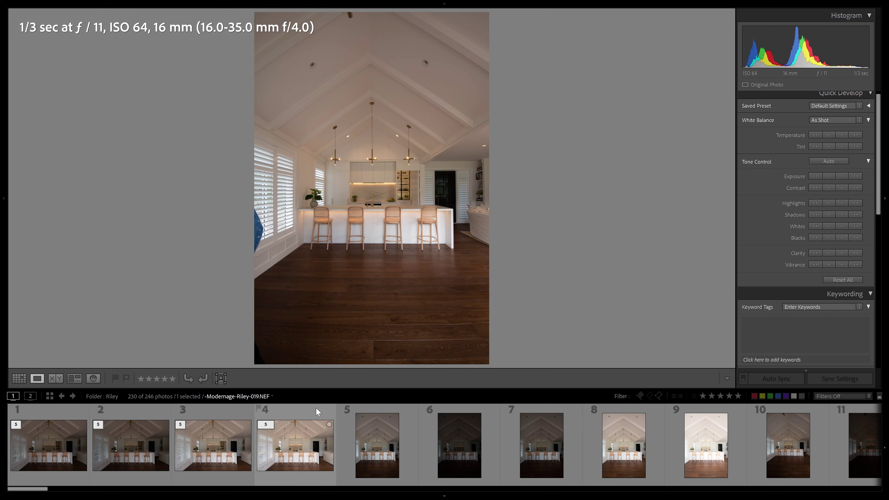
pyautogui.click(652, 448)
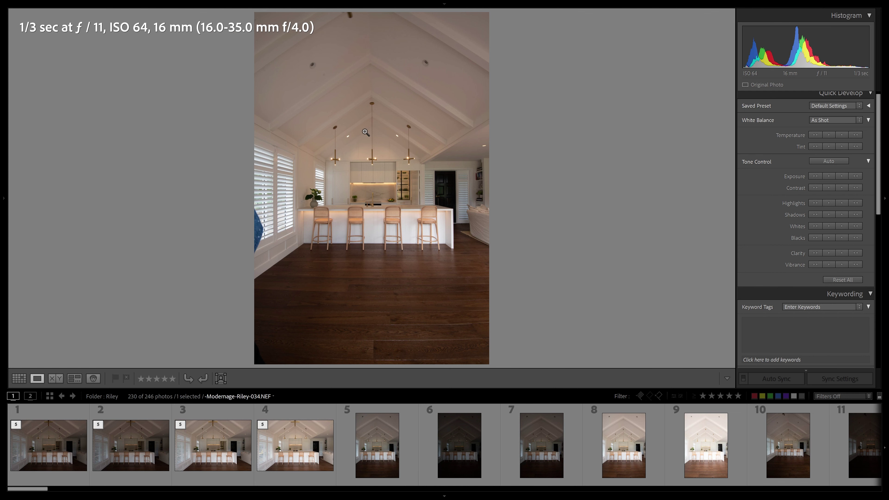
pyautogui.click(353, 16)
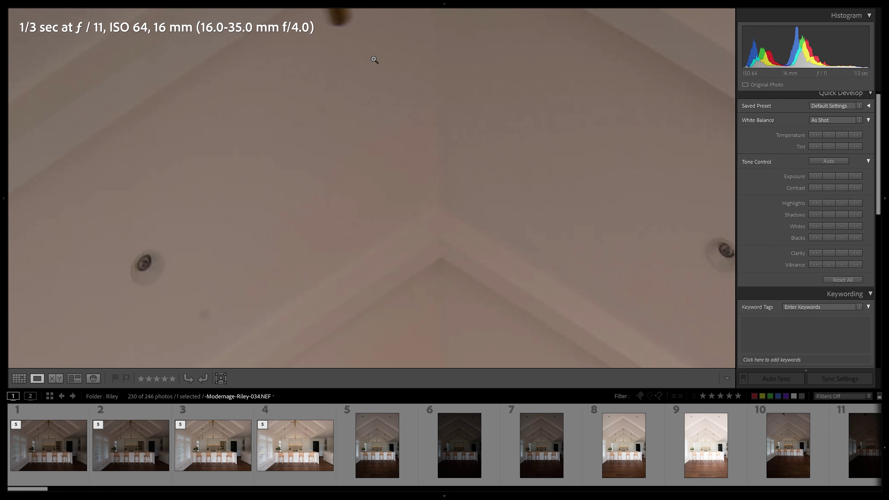
pyautogui.click(373, 59)
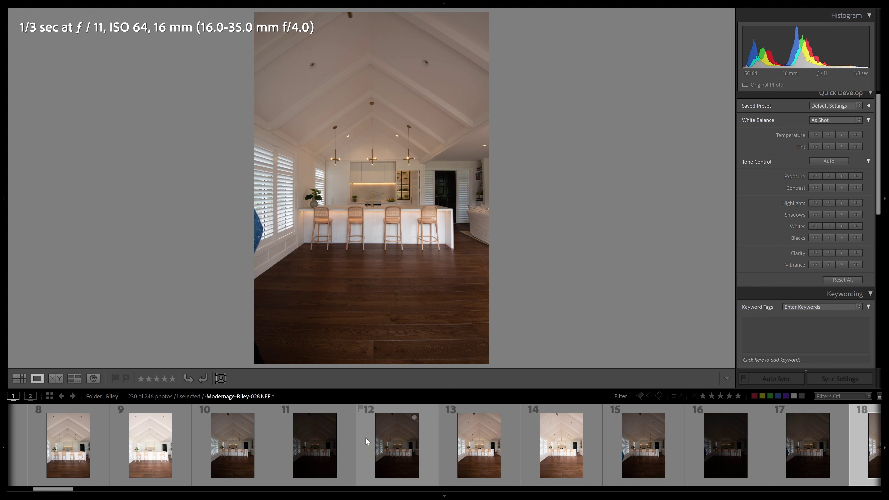
# View the stacked frame 019 in Loupe view and zoom in on the window shutters to inspect the view outside
pyautogui.scroll(3, 362, 441)
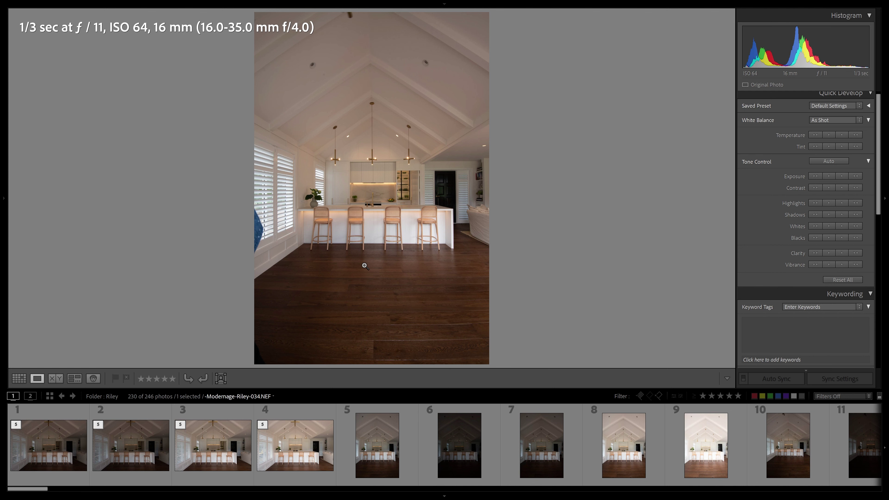
pyautogui.click(269, 449)
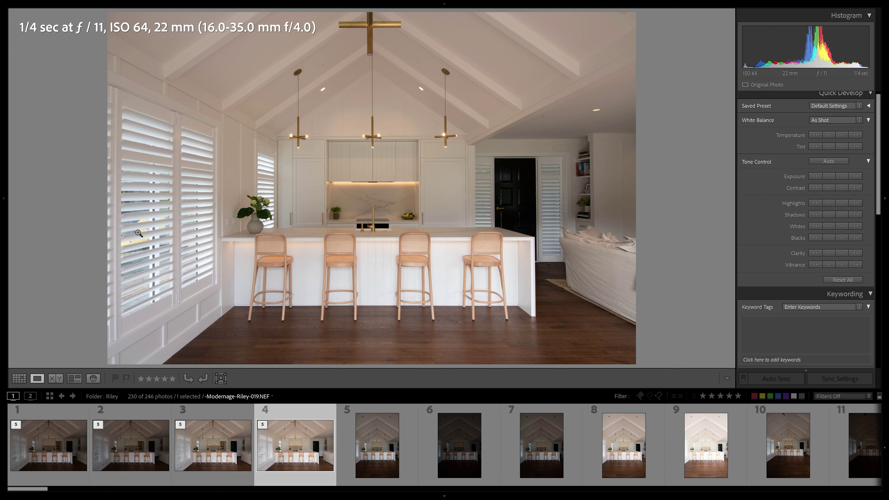
pyautogui.click(158, 223)
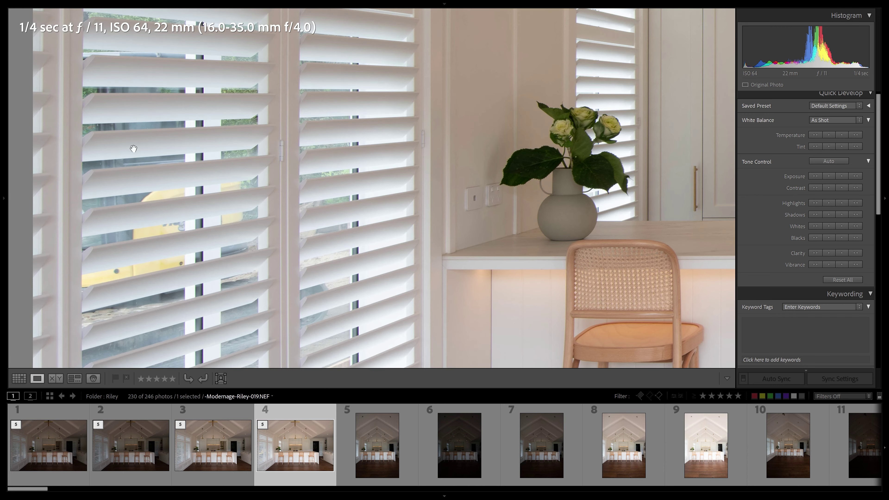
pyautogui.click(334, 224)
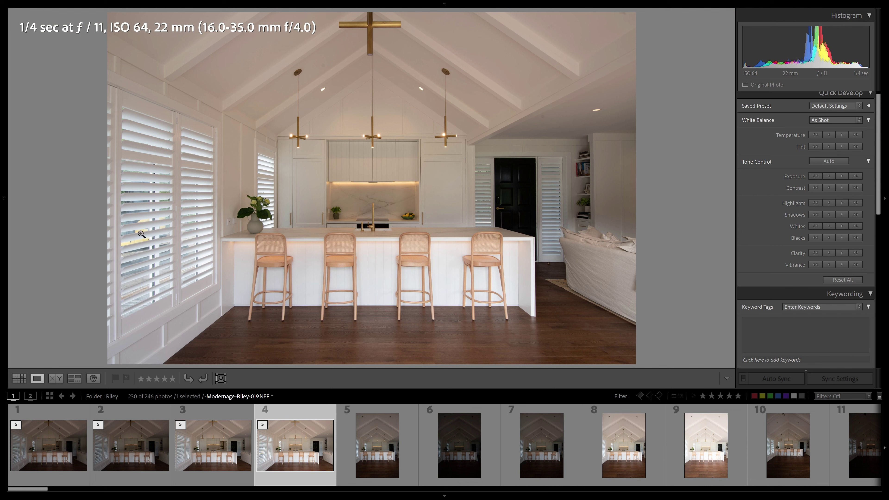
# Compare stacked frames 011 and 019 in Loupe view, and show the two side by side in Survey view
pyautogui.click(216, 439)
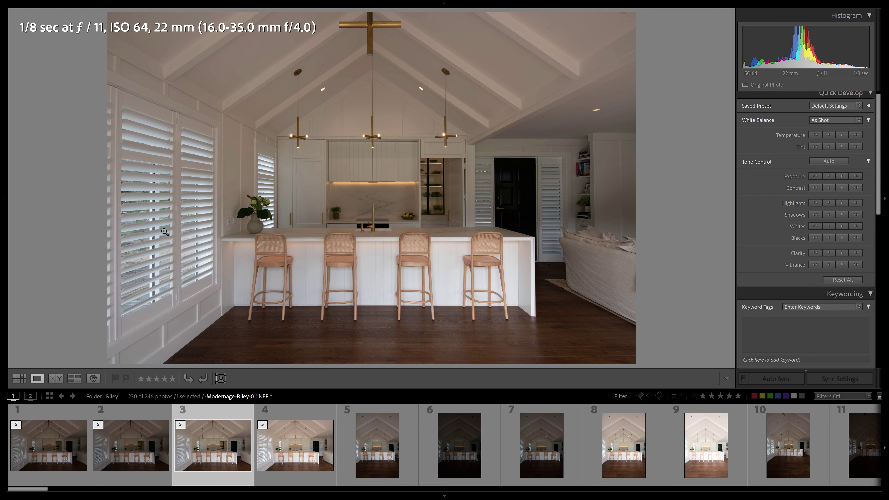
pyautogui.press('Right')
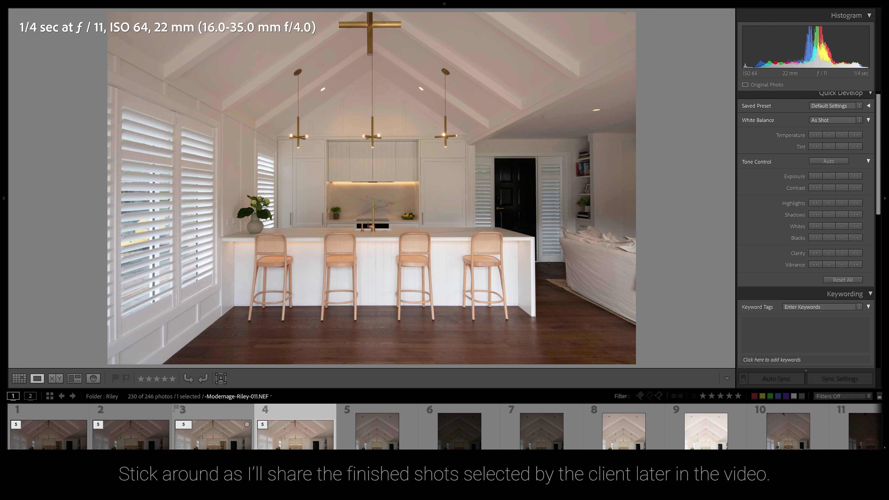
pyautogui.press('Left')
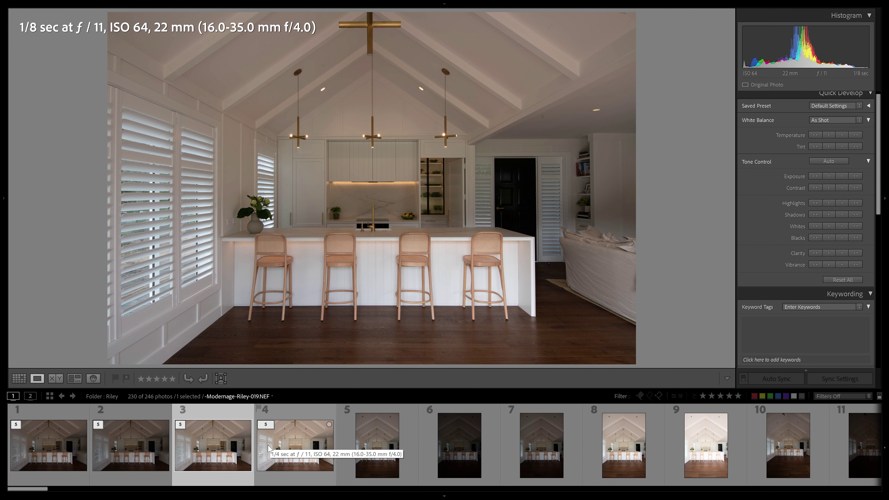
pyautogui.keyDown('ctrl'); pyautogui.click(290, 444); pyautogui.keyUp('ctrl')
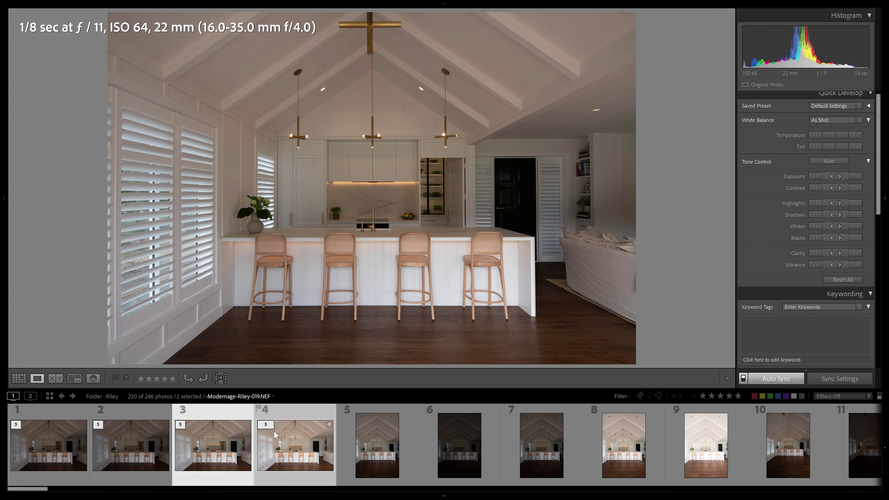
pyautogui.press('n')
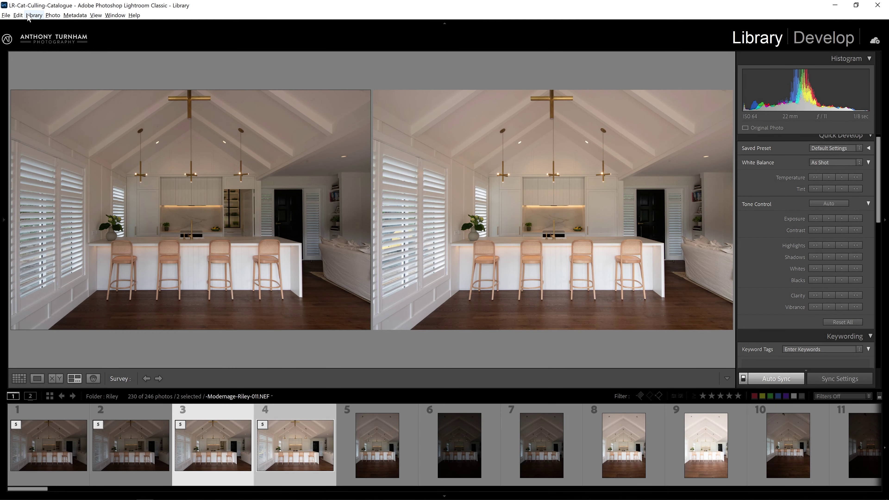
# Auto-stack the Riley folder by capture time, trying intervals of 0:00:00 and 0:00:32 and applying 0:00:08 between stacks
pyautogui.click(53, 16)
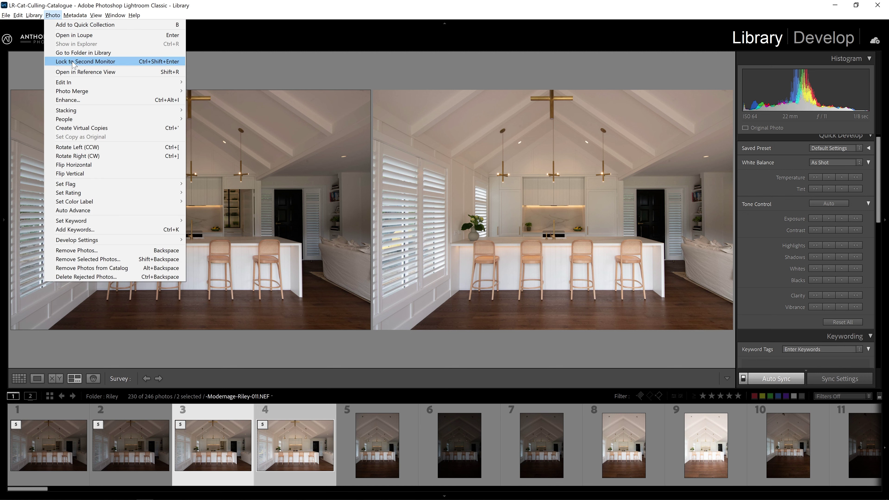
pyautogui.moveTo(80, 111)
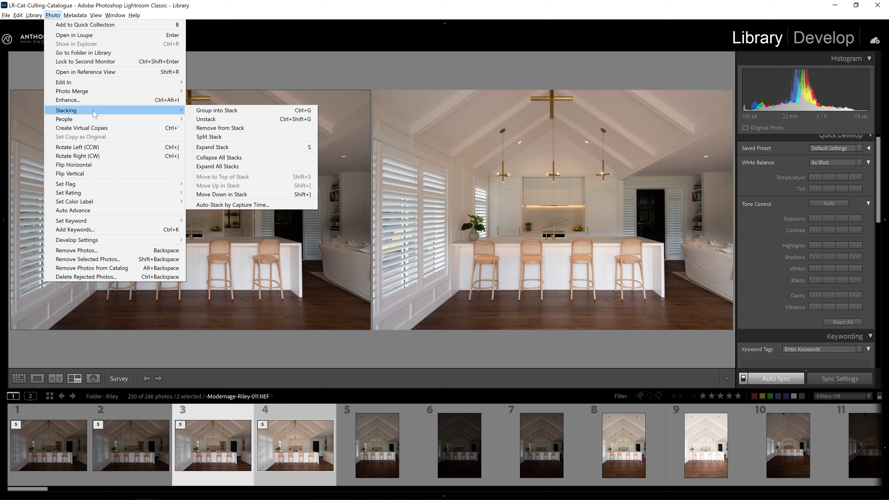
pyautogui.moveTo(180, 113)
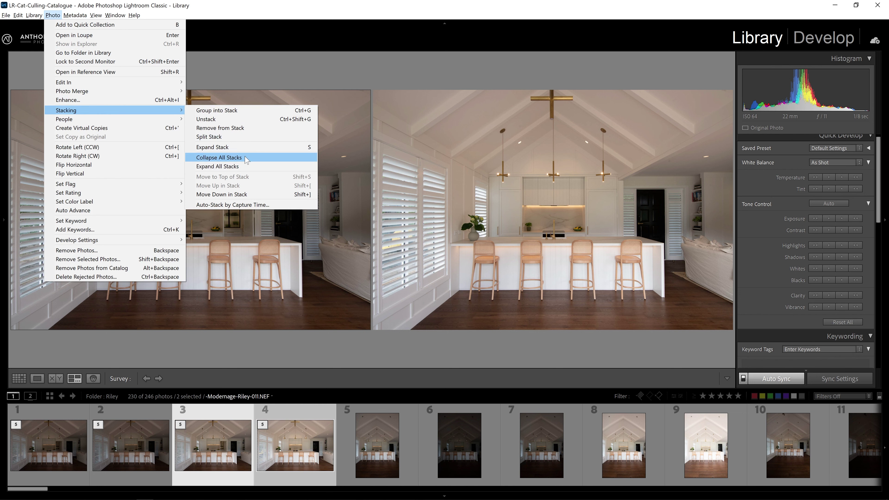
pyautogui.click(243, 208)
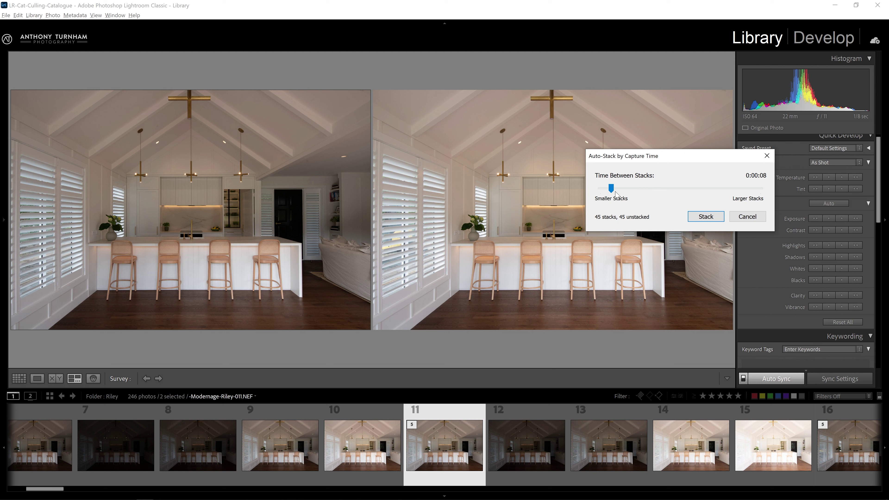
pyautogui.moveTo(613, 189)
pyautogui.mouseDown()
pyautogui.moveTo(771, 195)
pyautogui.moveTo(664, 199)
pyautogui.moveTo(601, 188)
pyautogui.mouseUp()
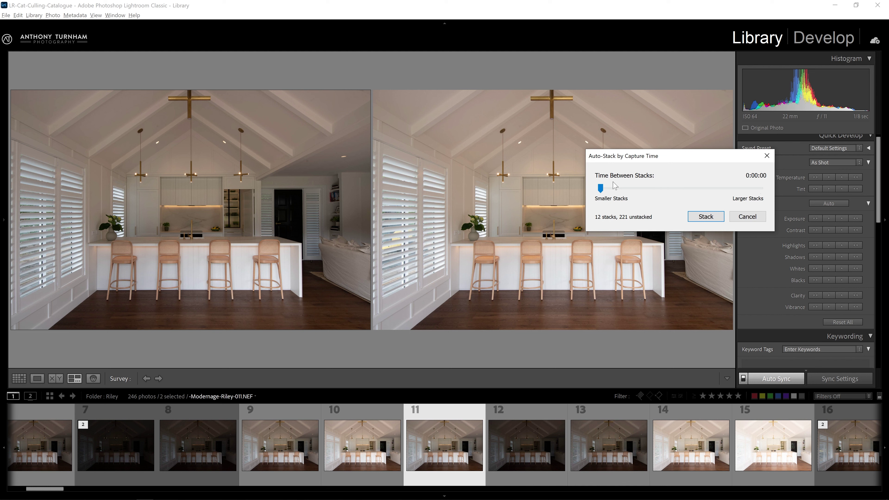
pyautogui.moveTo(600, 189); pyautogui.dragTo(643, 189)
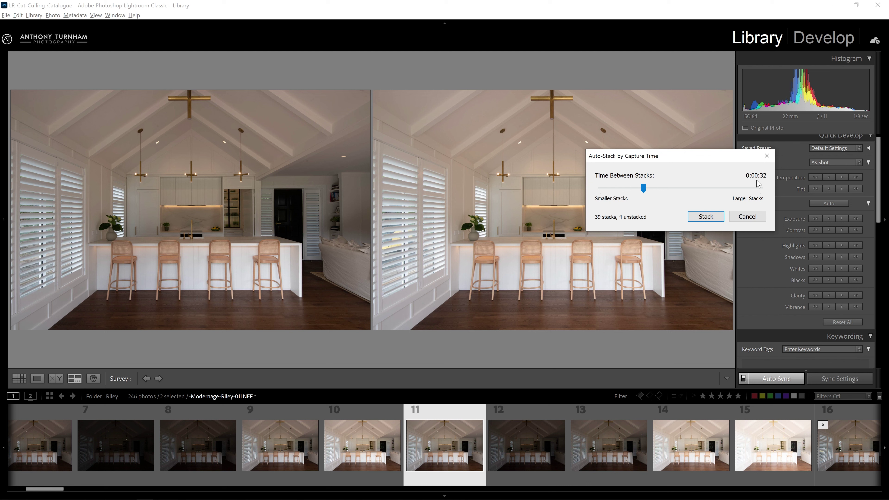
pyautogui.moveTo(758, 183); pyautogui.dragTo(722, 172)
pyautogui.click(704, 218)
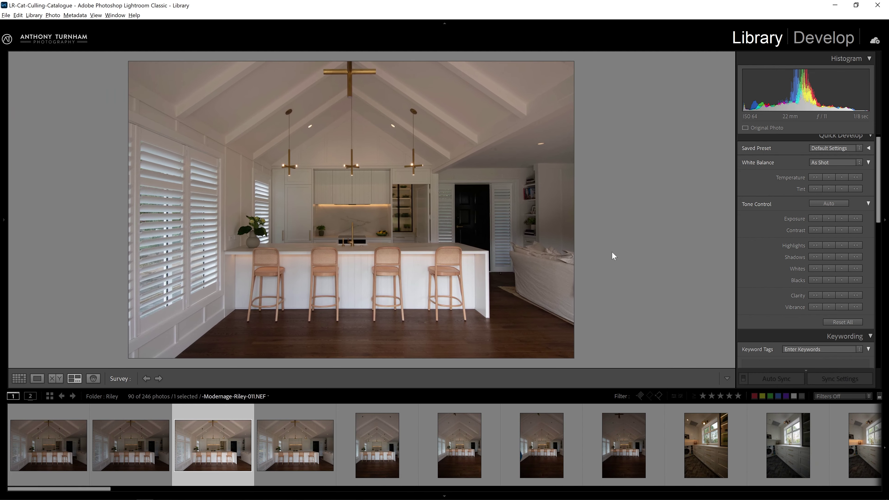
# Check the automatically created stacks in the grid and open the glass-cabinet photo 061 in Loupe view
pyautogui.press('g')
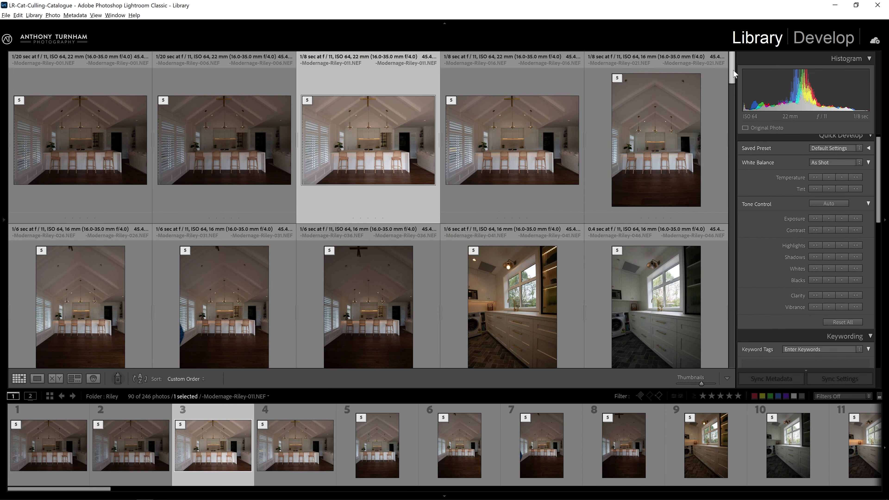
pyautogui.scroll(-5, 734, 73)
pyautogui.scroll(3, 735, 86)
pyautogui.scroll(-3, 735, 86)
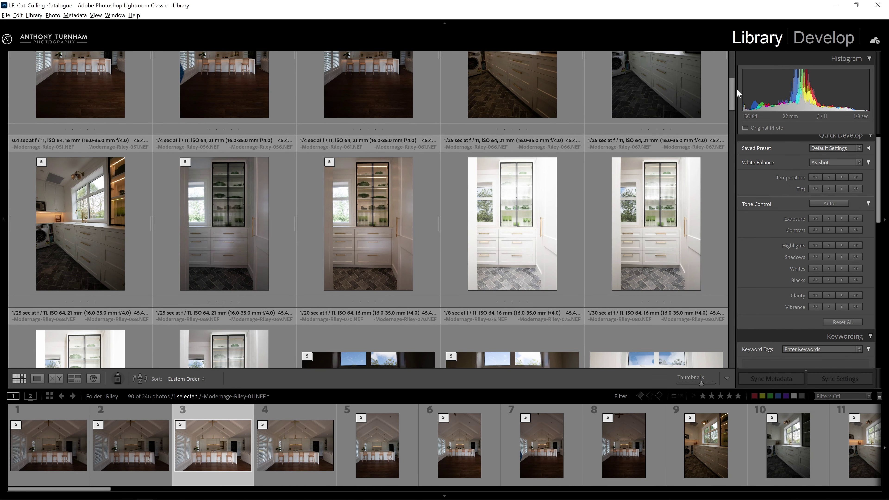
pyautogui.doubleClick(399, 196)
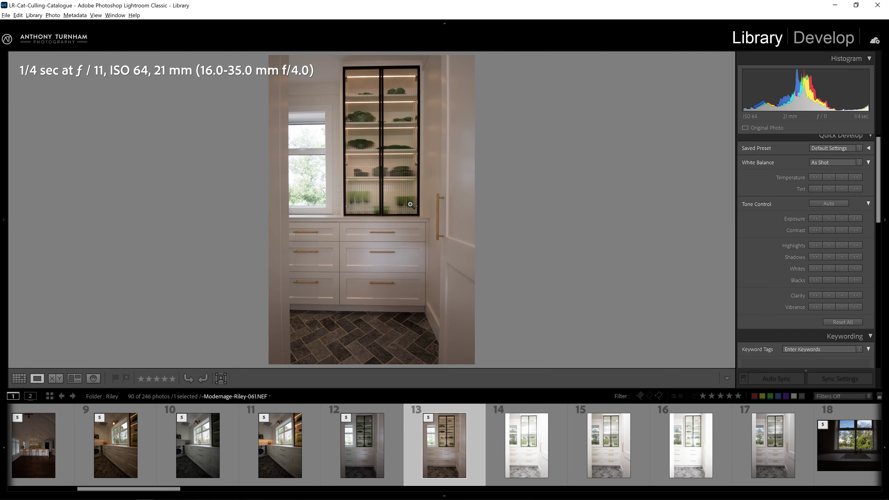
# Group the four loose glass-cabinet exposures through photo 069 into the stack of photo 061, and expand and collapse the stack to check it
pyautogui.click(742, 409)
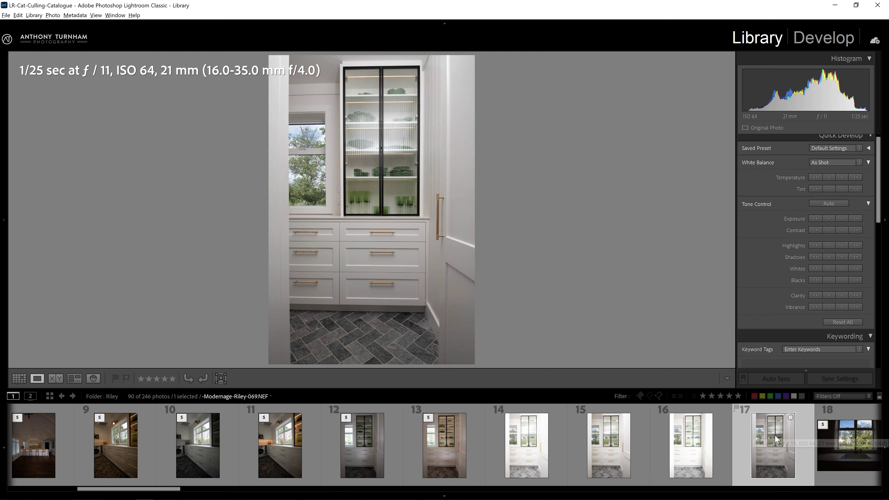
pyautogui.keyDown('shift'); pyautogui.click(443, 440); pyautogui.keyUp('shift')
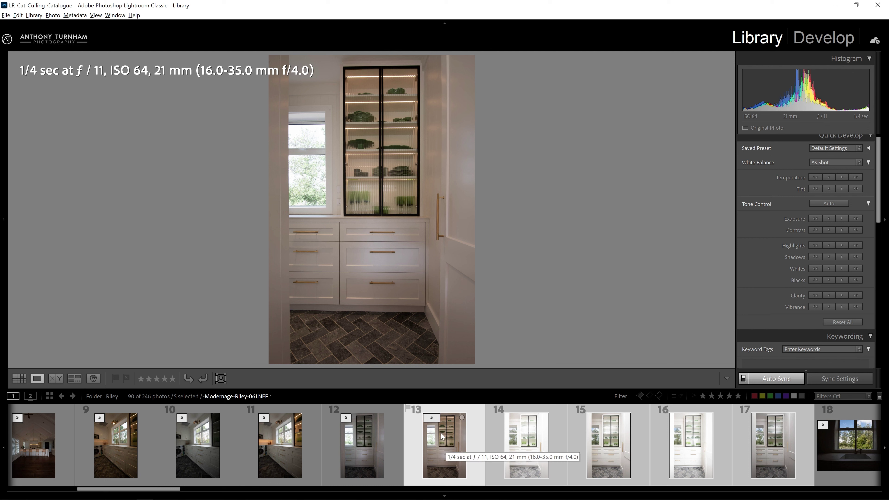
pyautogui.hotkey('ctrl', 'g')
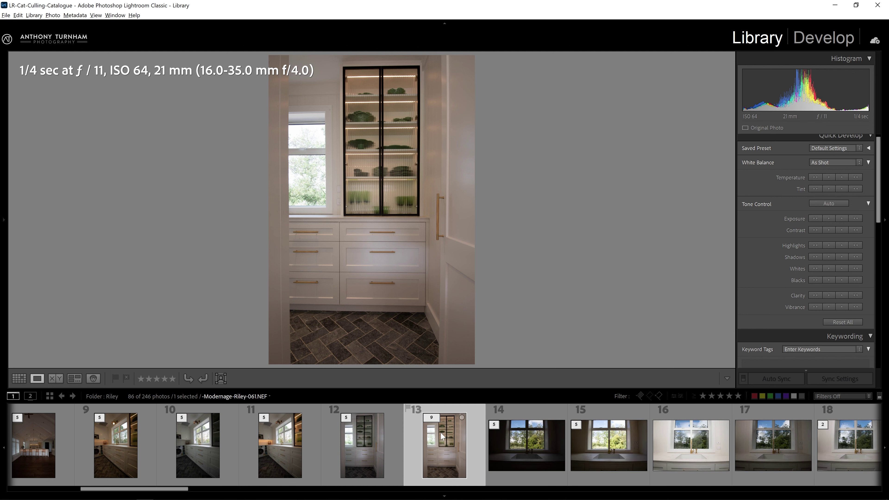
pyautogui.click(432, 418)
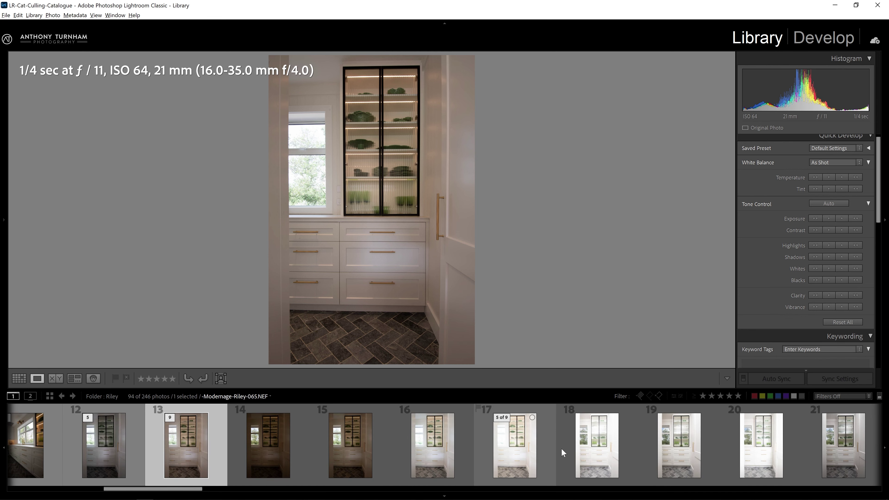
pyautogui.press('s')
# Find the two flash-lit kitchen island photos with the photographer in frame and view them in Loupe view
pyautogui.press('g')
pyautogui.moveTo(734, 64); pyautogui.dragTo(801, 187)
pyautogui.doubleClick(688, 143)
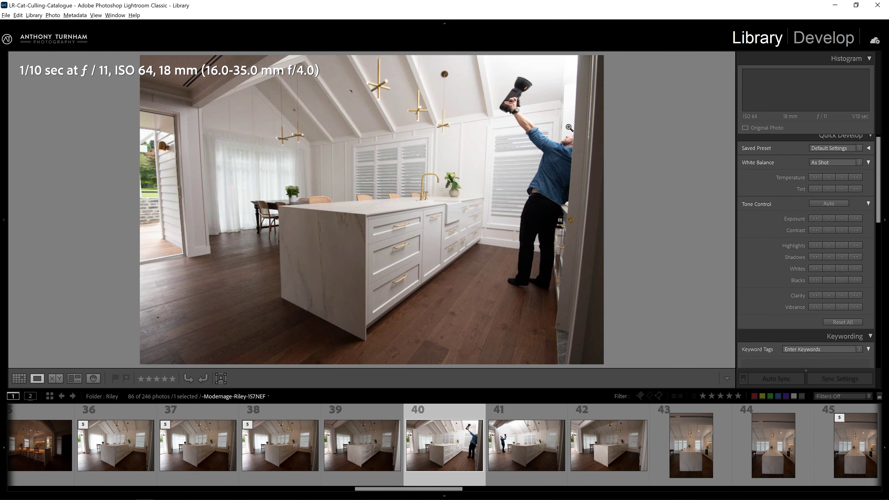
pyautogui.click(486, 416)
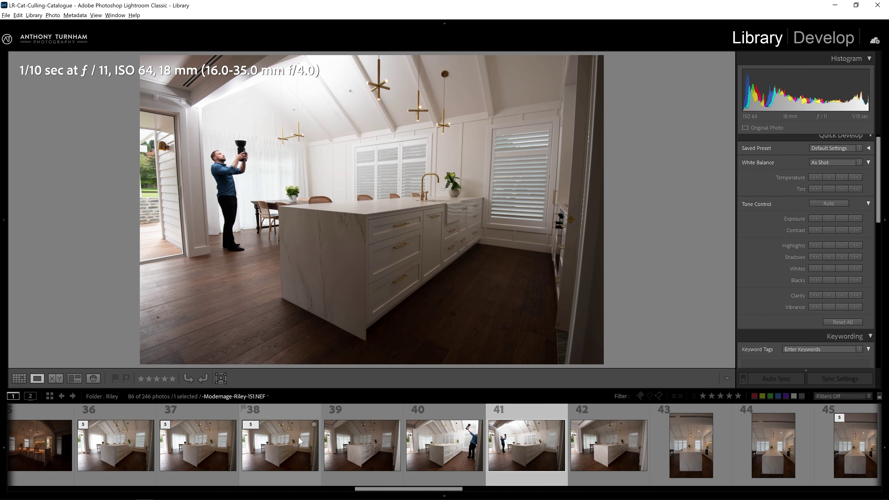
pyautogui.moveTo(300, 443)
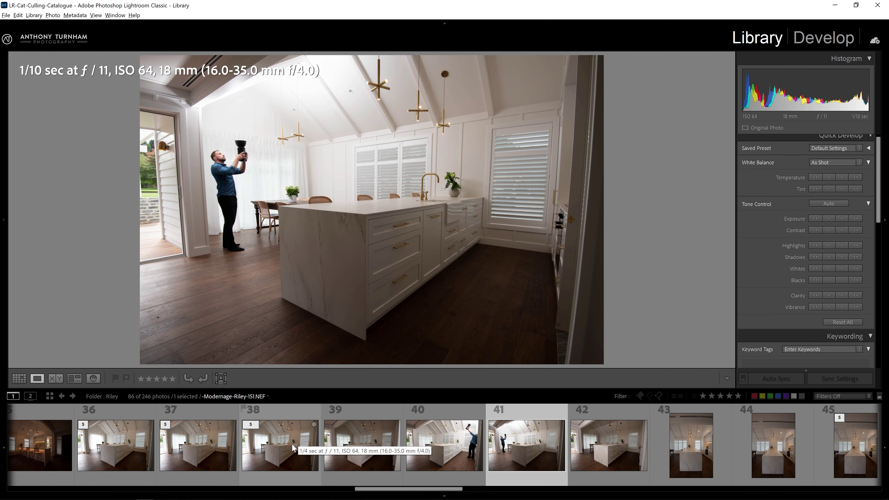
# Examine the bracketed frames of kitchen island stack 151 in Survey view, and collapse the stack again
pyautogui.click(294, 448)
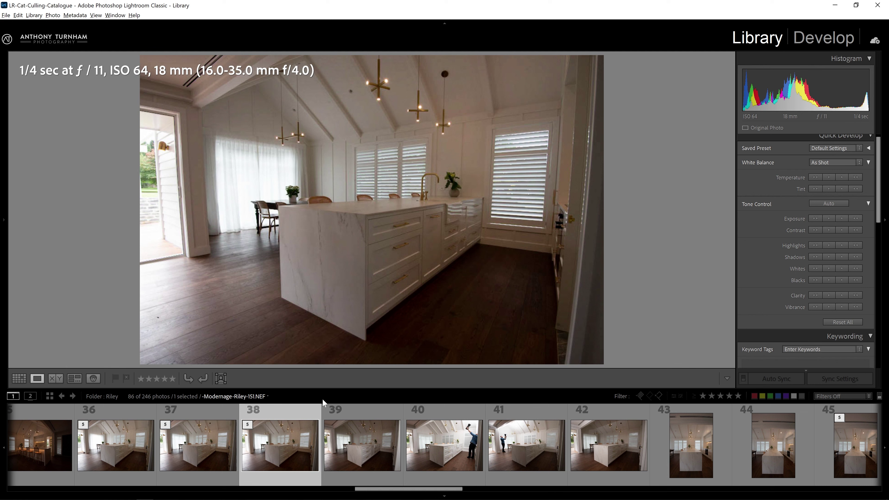
pyautogui.click(248, 424)
pyautogui.press('n')
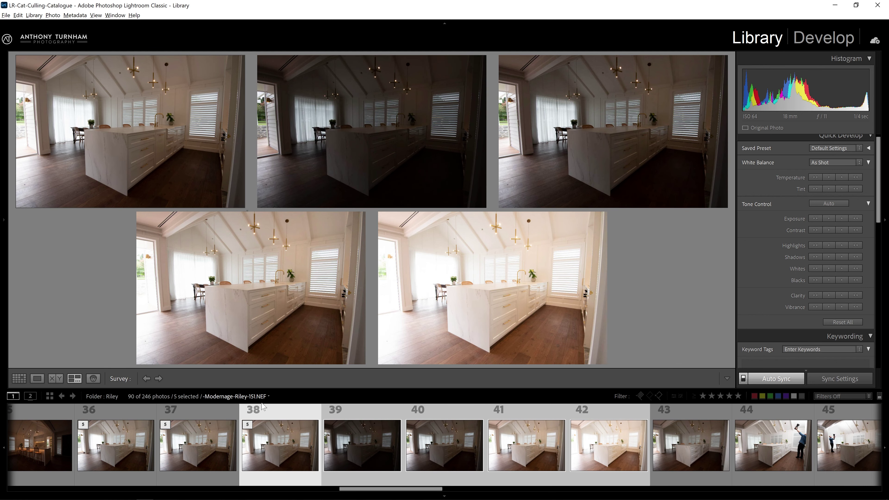
pyautogui.press('s')
# Compare the four unstacked kitchen island photos from 156 to 159 in Survey view
pyautogui.click(383, 452)
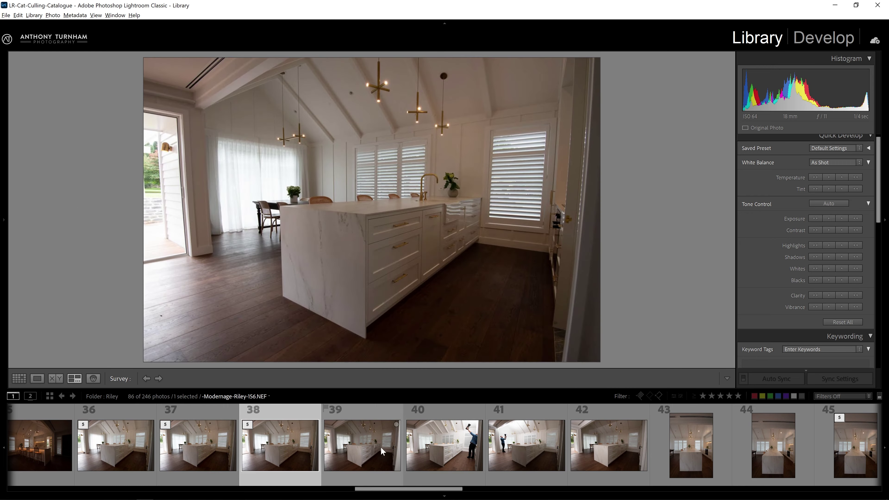
pyautogui.keyDown('shift'); pyautogui.click(616, 464); pyautogui.keyUp('shift')
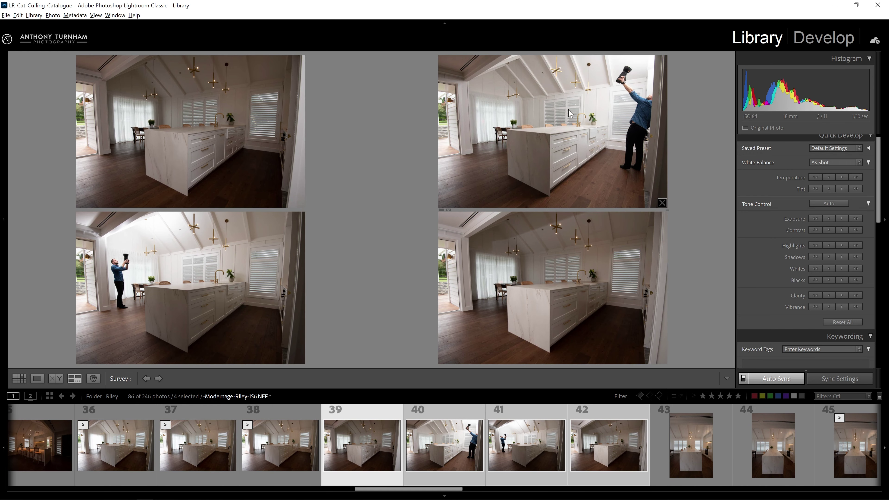
pyautogui.click(577, 285)
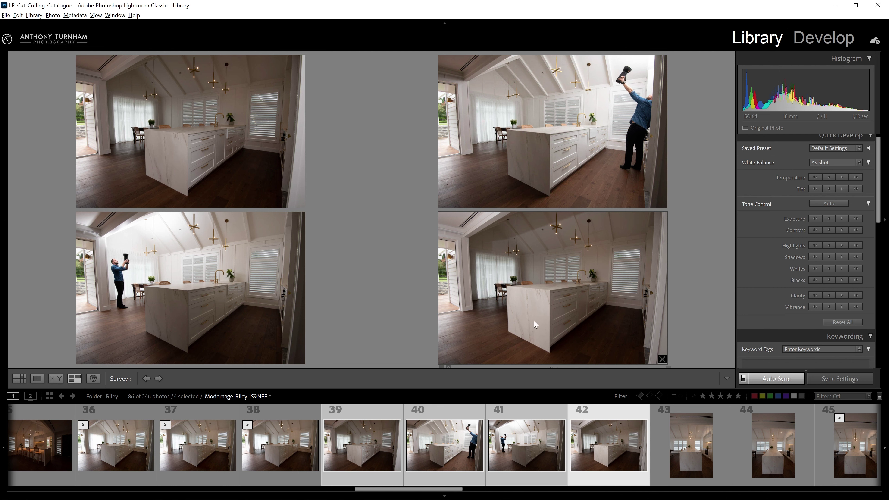
# Remove the redundant kitchen island photo 156 from Lightroom without deleting it from disk
pyautogui.click(359, 449)
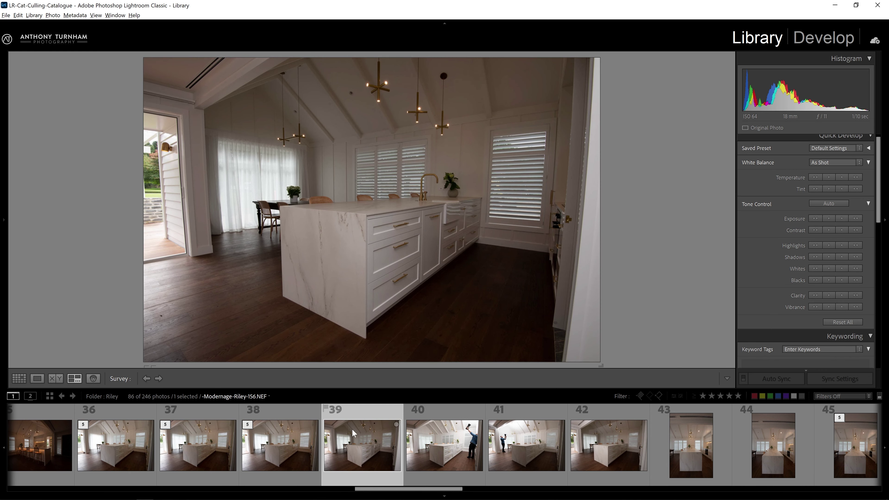
pyautogui.press('Delete')
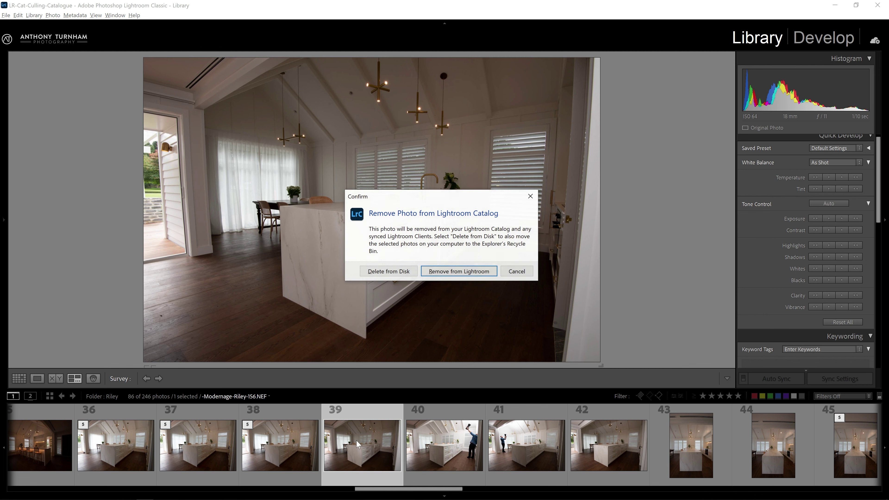
pyautogui.click(459, 272)
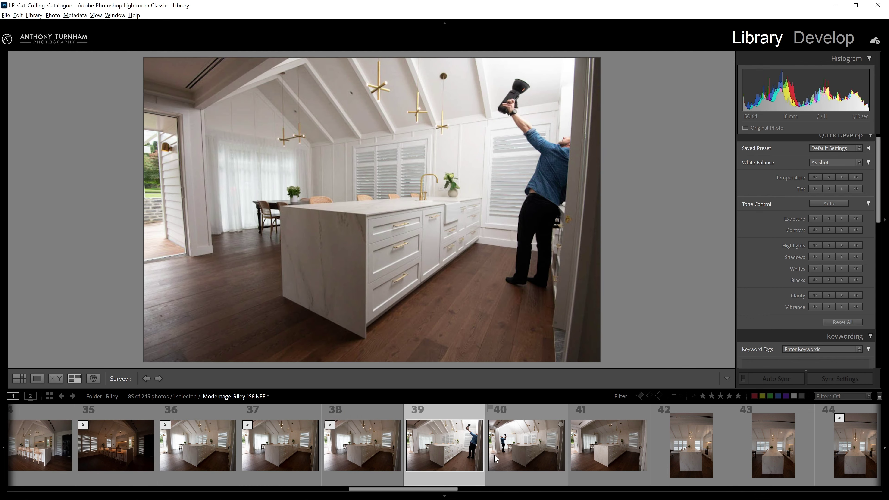
# Group the three loose kitchen island photos, including both flash-lit frames, into the stack of photo 151
pyautogui.click(395, 444)
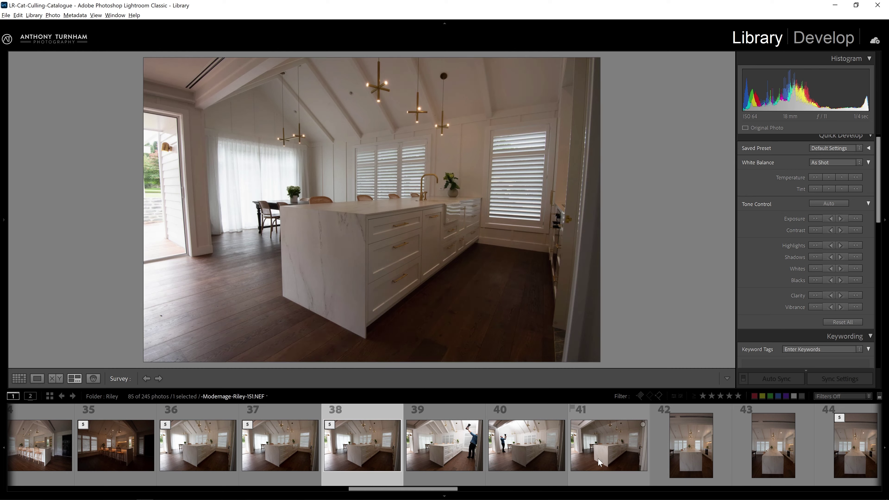
pyautogui.hotkey('shift', 'Right')
pyautogui.hotkey('shift', 'Right')
pyautogui.hotkey('shift', 'Right')
pyautogui.press('n')
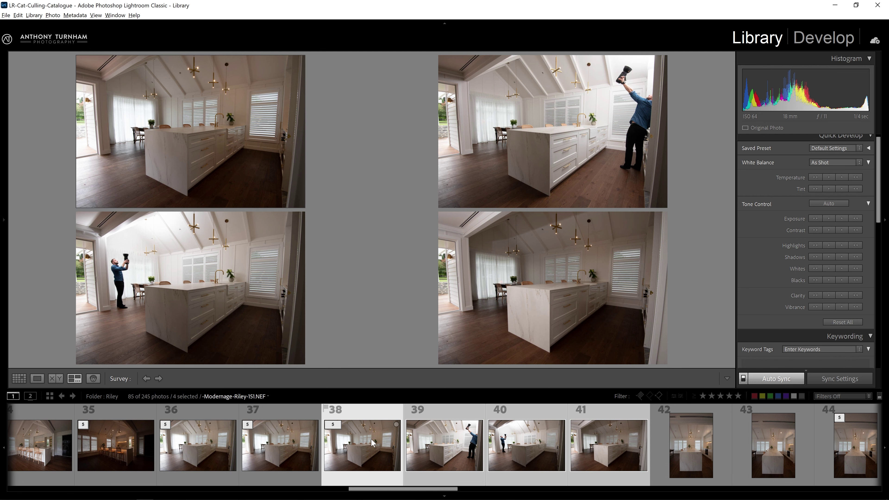
pyautogui.hotkey('ctrl', 'g')
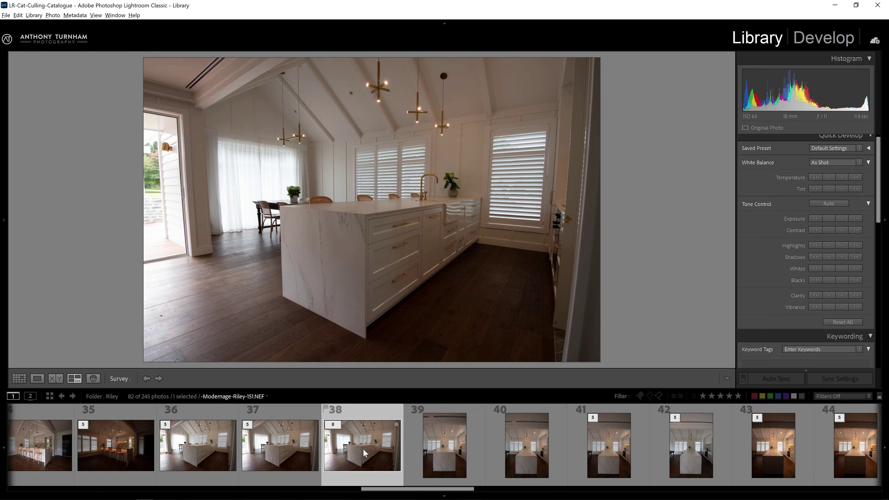
# Return to the start of the Riley folder in Grid view, reveal the folder list, and select stack 001
pyautogui.press('g')
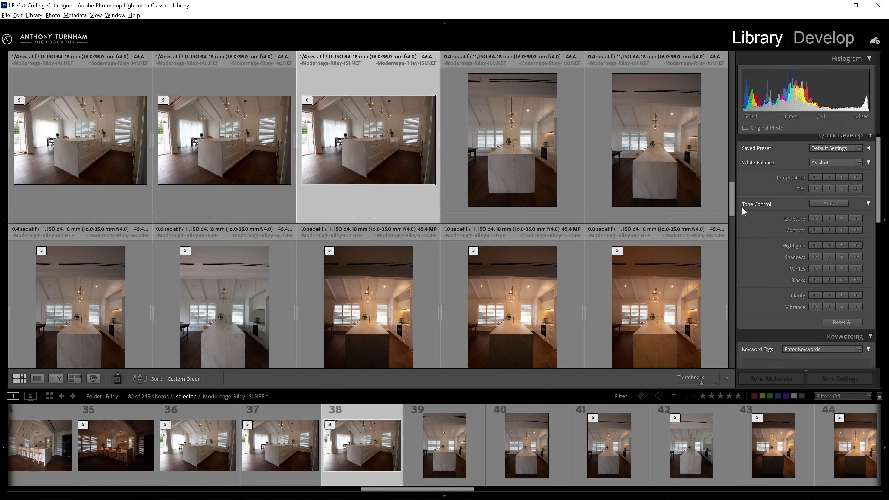
pyautogui.scroll(10, 733, 136)
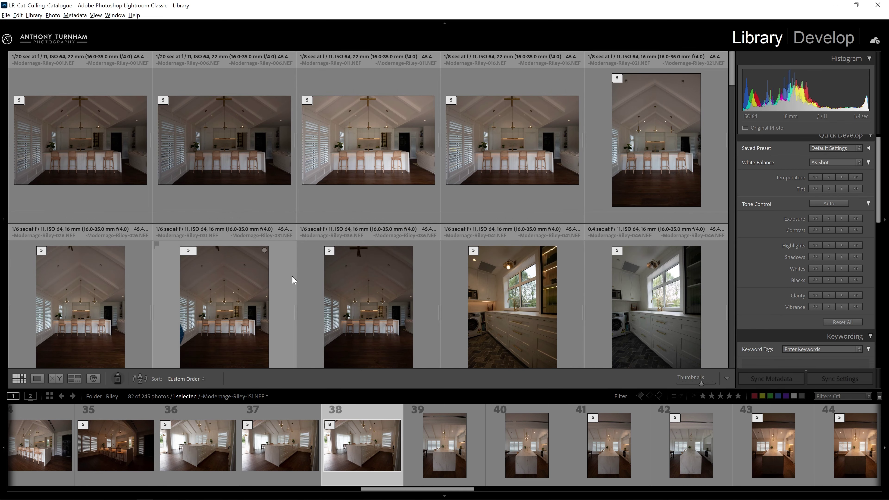
pyautogui.click(3, 219)
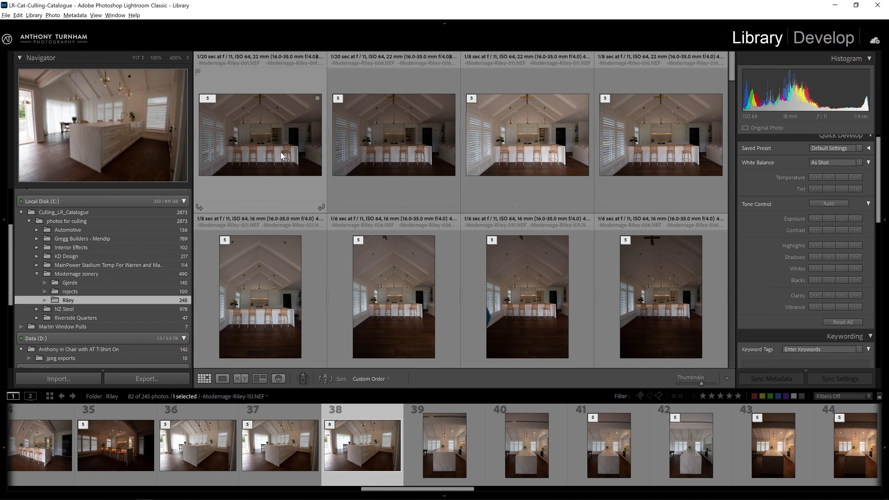
pyautogui.click(276, 135)
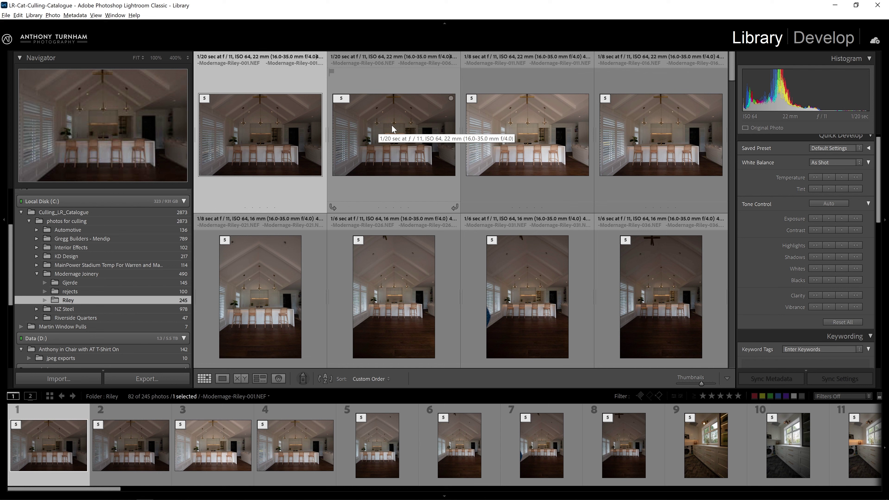
# Compare the landscape kitchen stacks 006 and 011 side by side in Survey view
pyautogui.click(400, 117)
pyautogui.keyDown('ctrl'); pyautogui.click(521, 129); pyautogui.keyUp('ctrl')
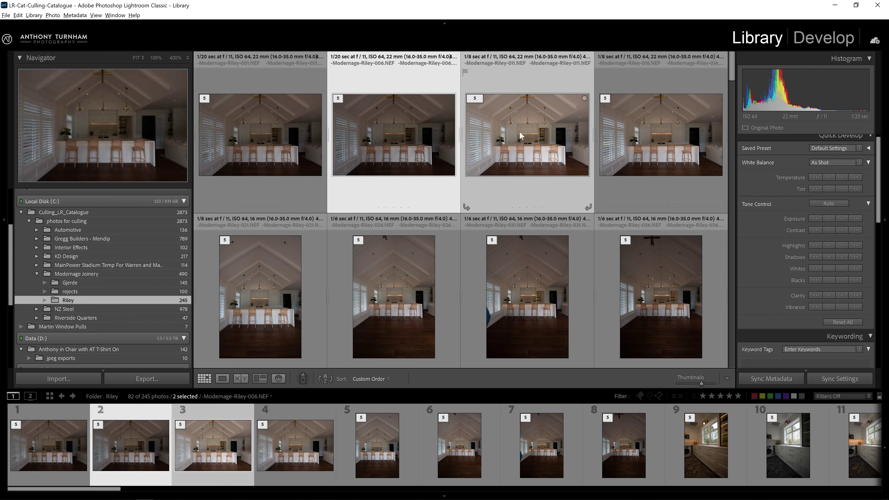
pyautogui.press('n')
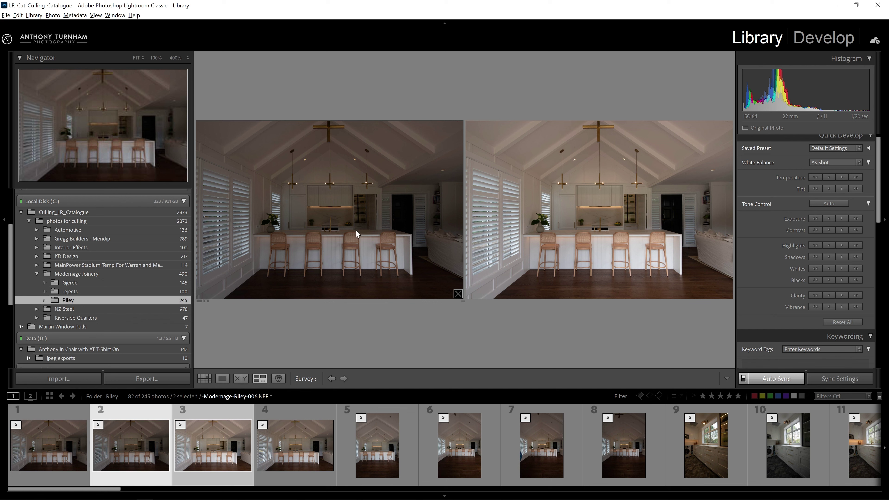
pyautogui.click(604, 199)
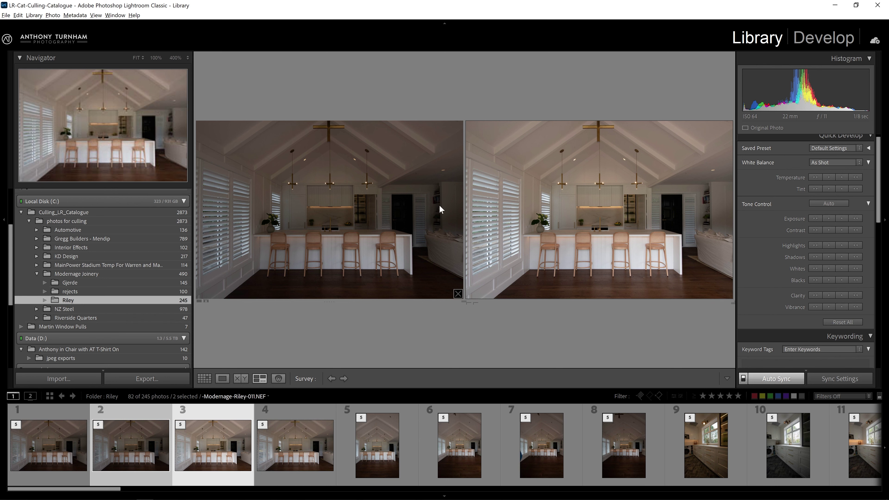
# Move stacks 001 and 006 from the Riley folder to the rejects folder, and return to Grid view
pyautogui.click(138, 438)
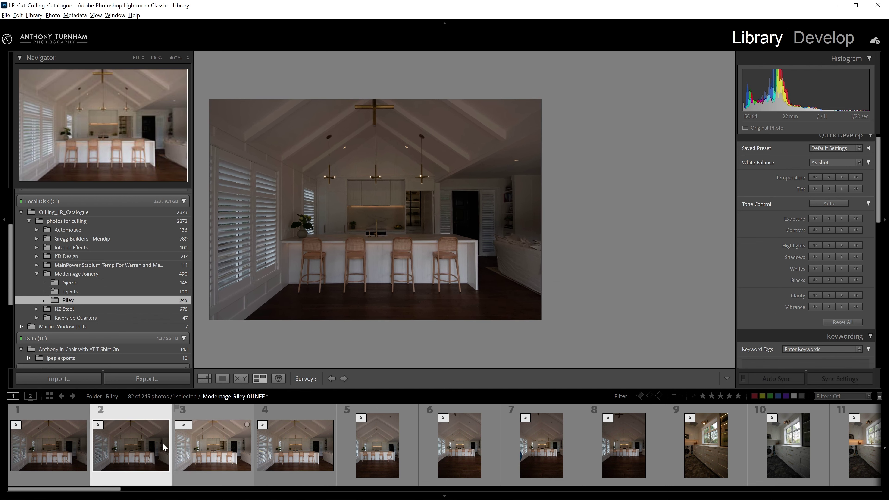
pyautogui.hotkey('shift', 'Left')
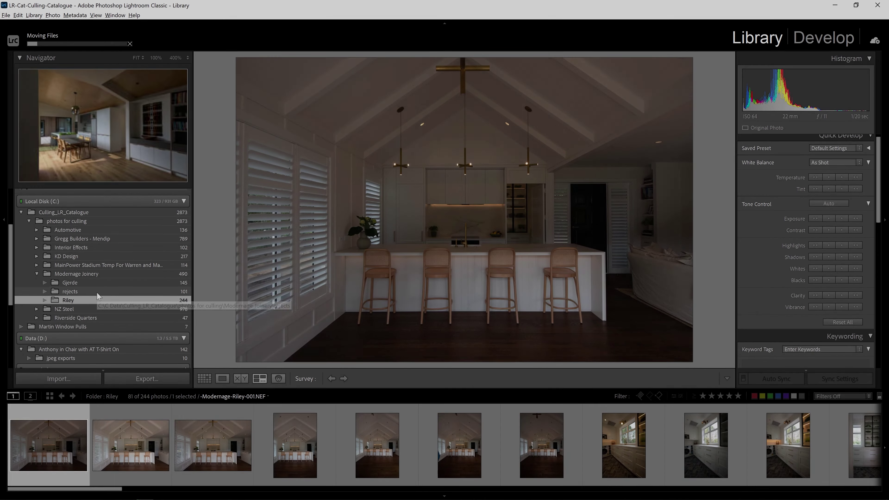
pyautogui.press('g')
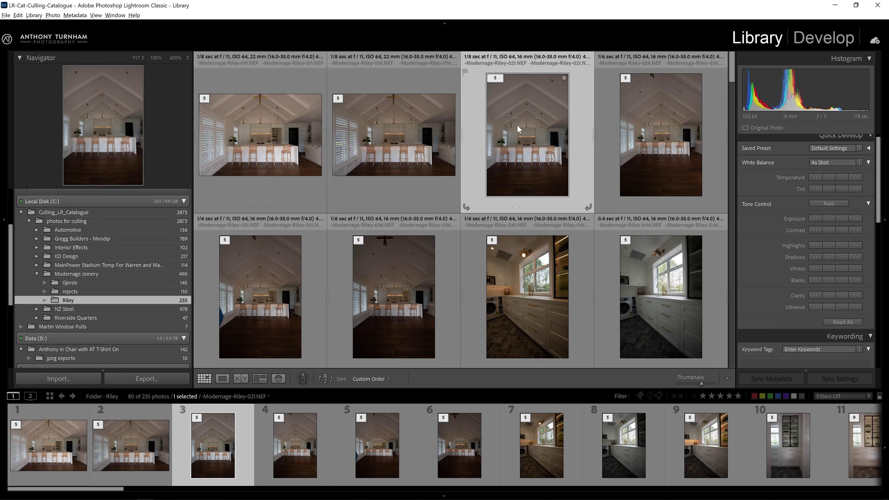
# Compare the four portrait kitchen stacks 021 to 036 in Survey view, checking the ceiling in the last one
pyautogui.keyDown('shift'); pyautogui.click(388, 301); pyautogui.keyUp('shift')
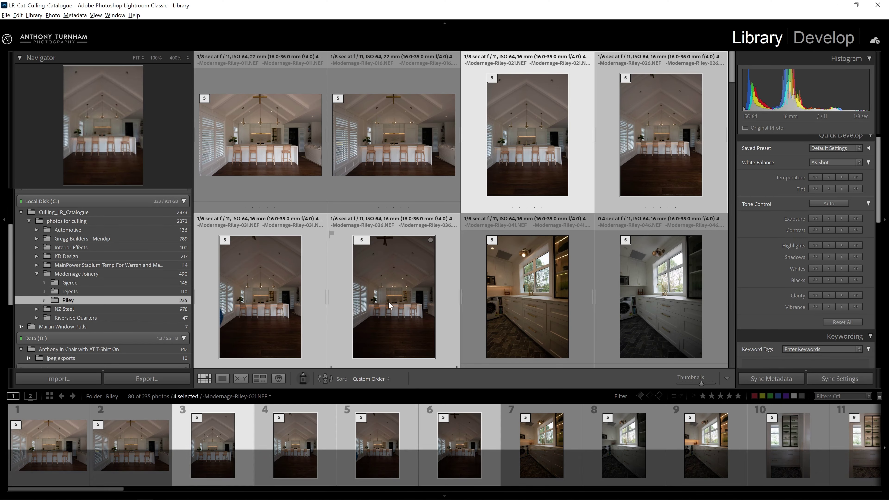
pyautogui.press('n')
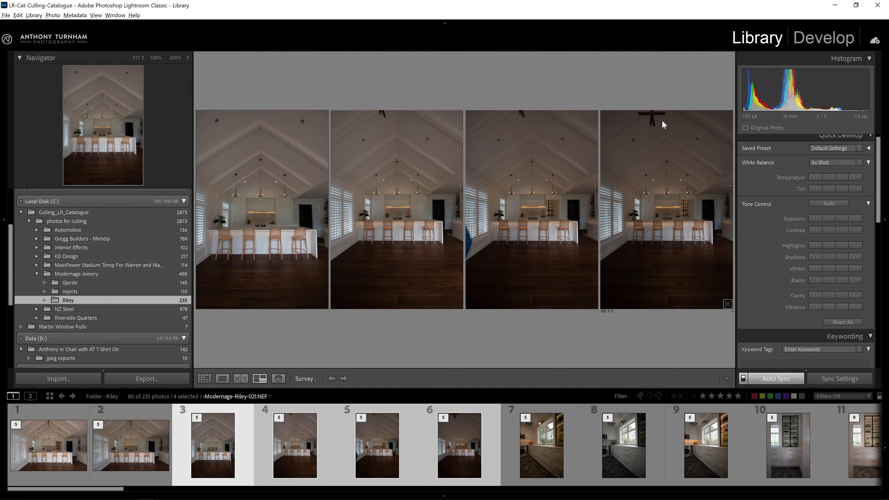
pyautogui.click(652, 137)
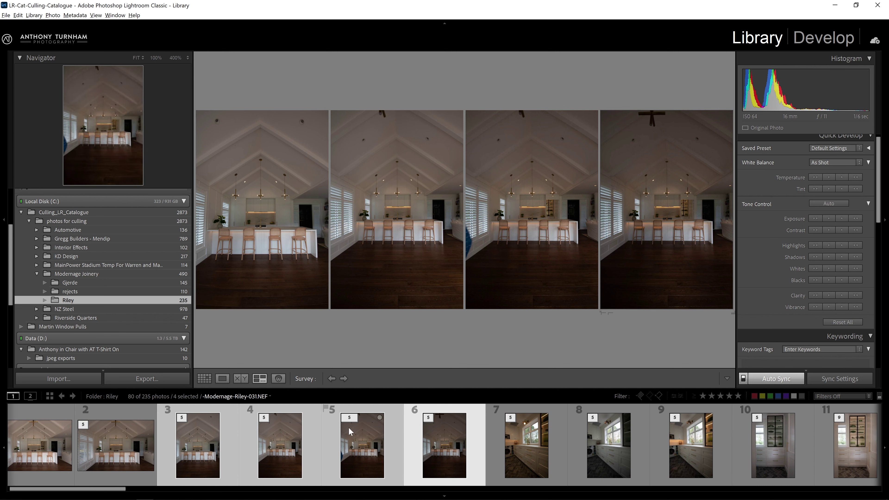
# Crop photo 040, the brightest frame of stack 036, to a 4 x 5 / 8 x 10 aspect ratio in Develop
pyautogui.click(428, 417)
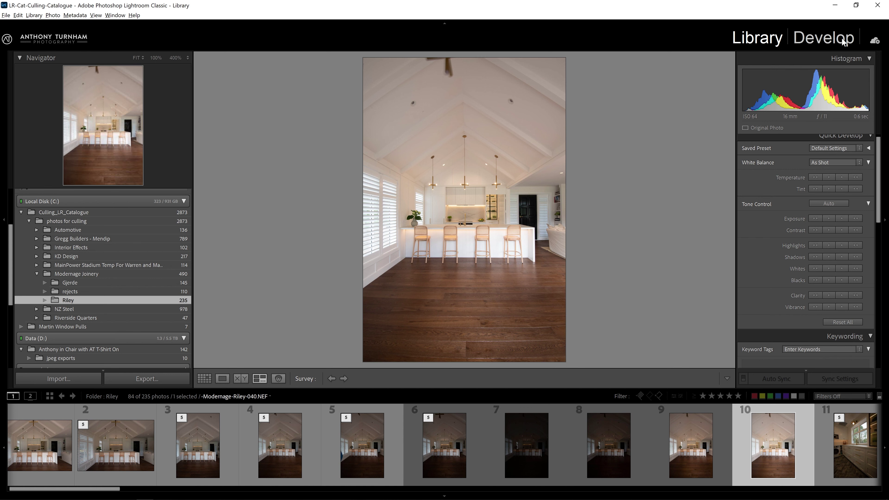
pyautogui.click(823, 38)
pyautogui.press('r')
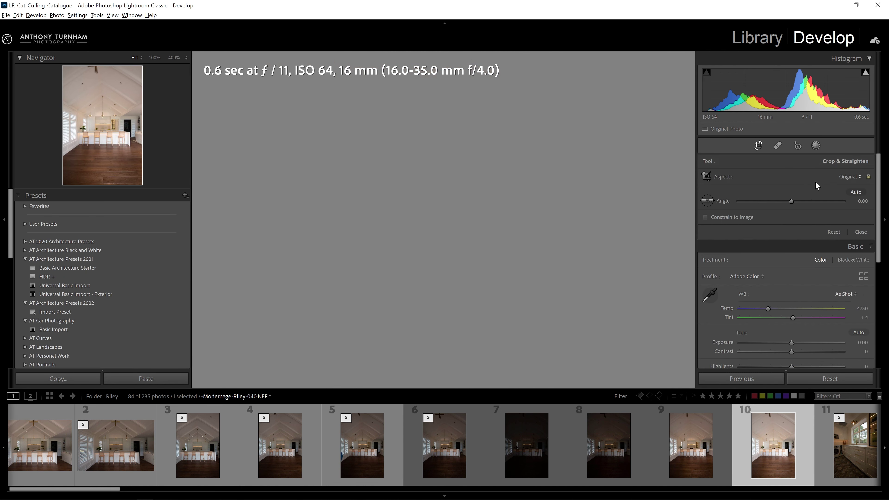
pyautogui.click(849, 177)
pyautogui.click(802, 223)
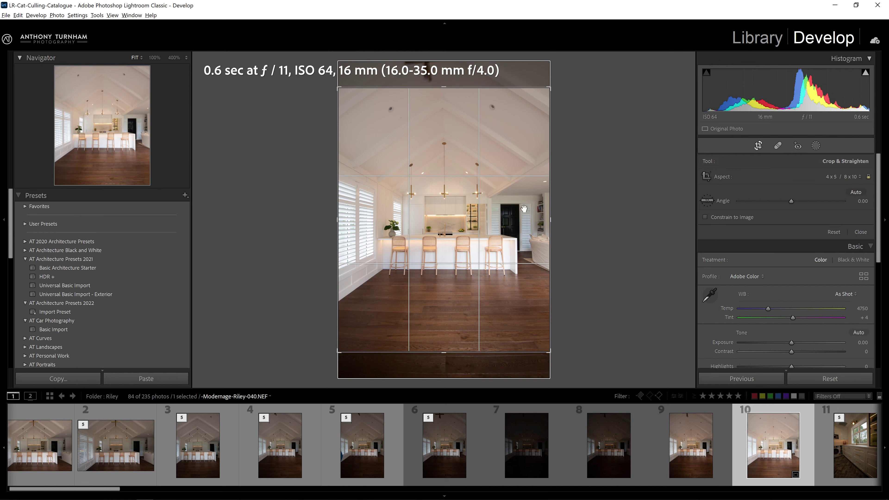
pyautogui.press('Return')
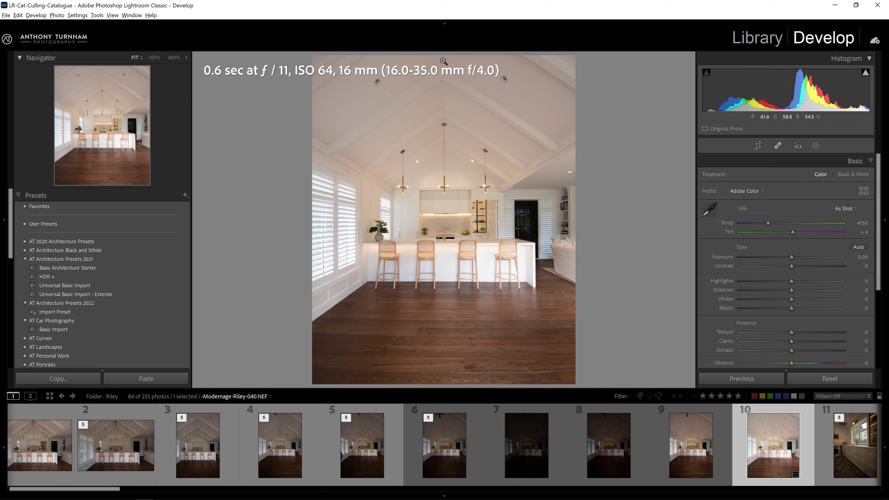
# Collapse stack 036 and move portrait kitchen stacks 031 and 036 from the Riley folder to the rejects folder
pyautogui.click(430, 420)
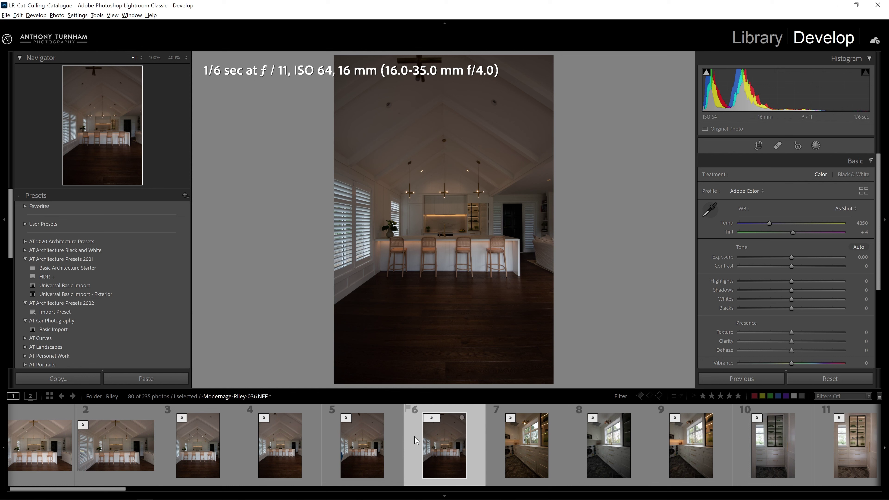
pyautogui.press('Left')
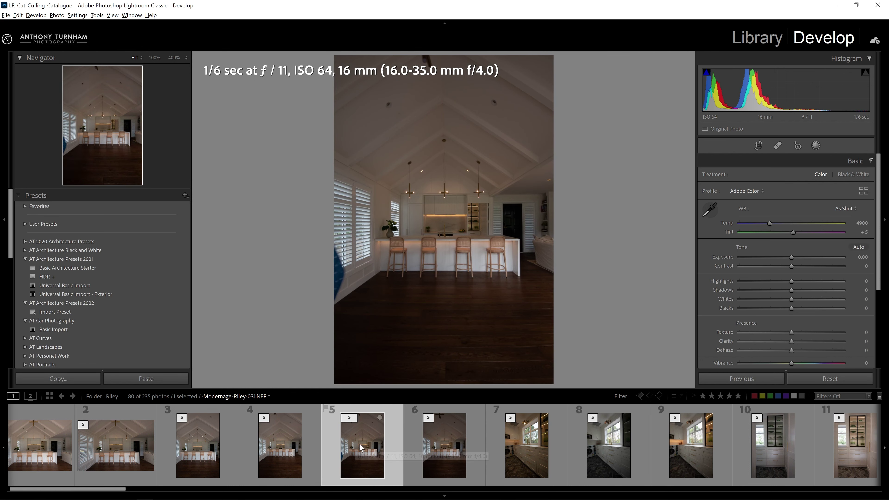
pyautogui.keyDown('ctrl'); pyautogui.click(284, 452); pyautogui.keyUp('ctrl')
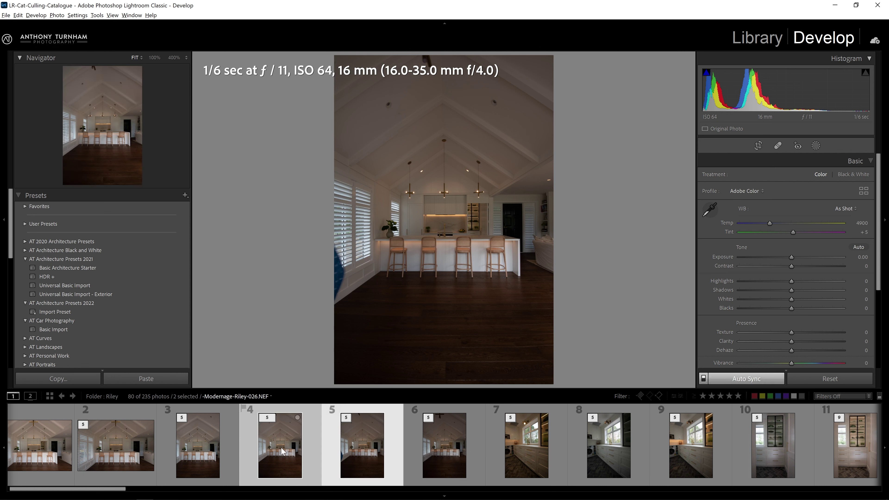
pyautogui.click(267, 418)
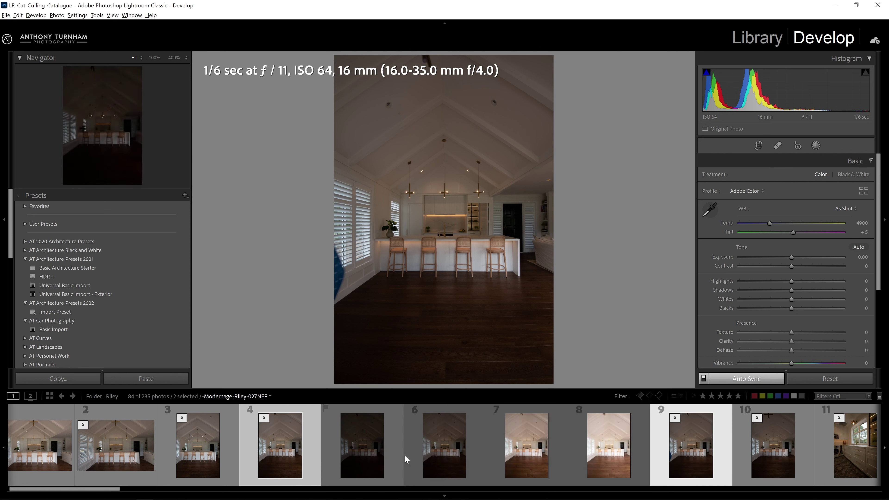
pyautogui.click(265, 422)
pyautogui.keyDown('ctrl'); pyautogui.click(361, 448); pyautogui.keyUp('ctrl')
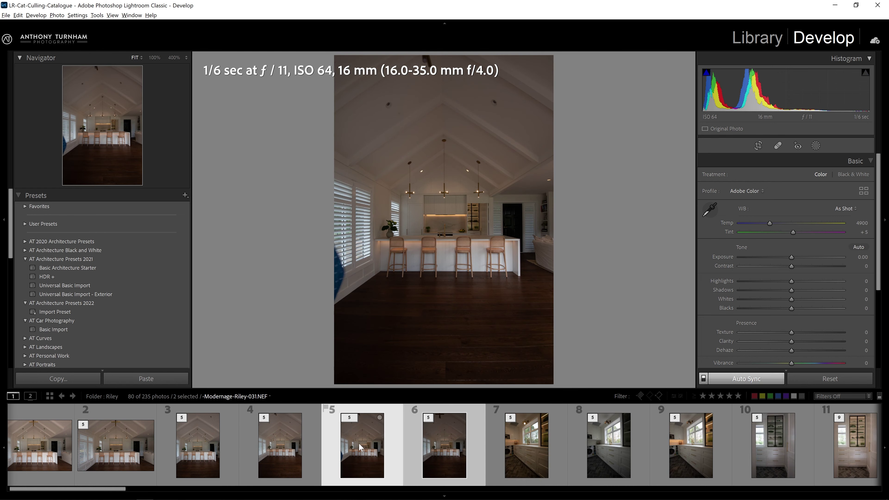
pyautogui.press('n')
pyautogui.moveTo(360, 447); pyautogui.dragTo(124, 291)
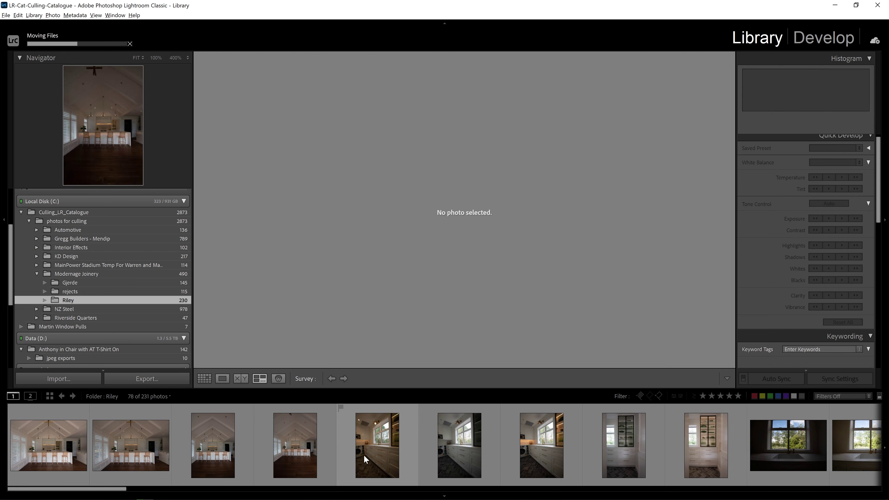
# Compare portrait kitchen stacks 021 and 026 in Survey view, and move stack 021 to the rejects folder
pyautogui.click(274, 442)
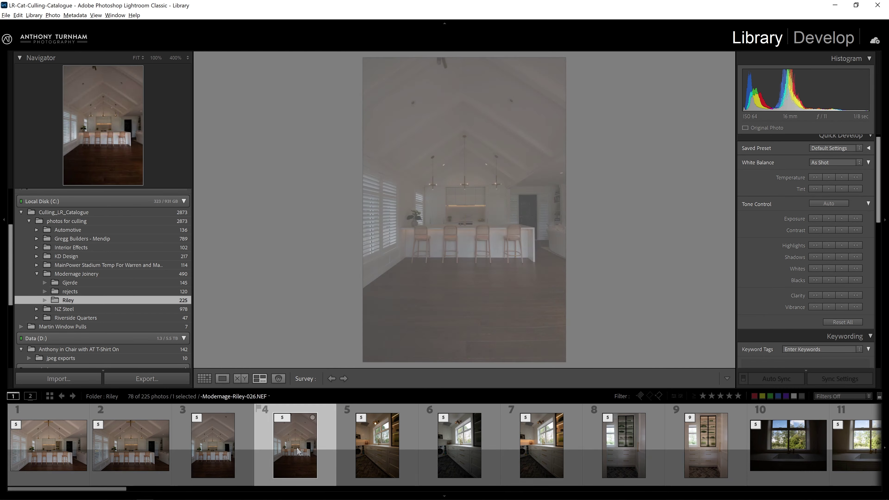
pyautogui.click(235, 442)
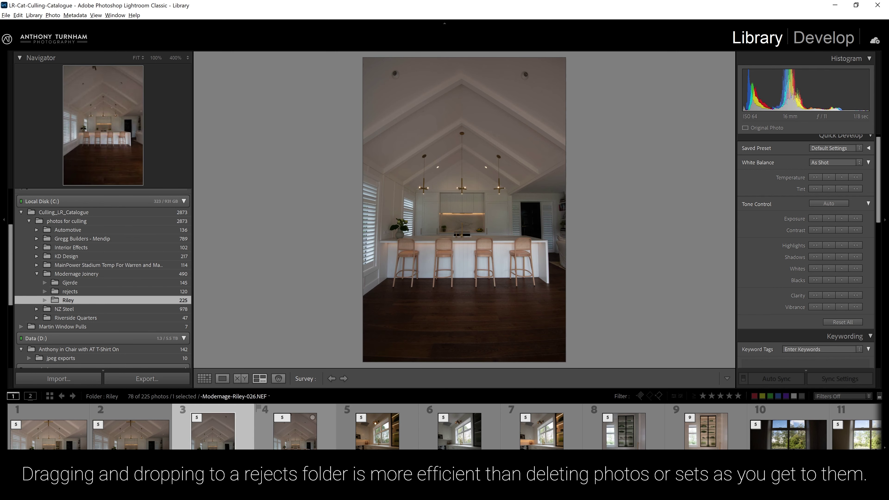
pyautogui.keyDown('ctrl'); pyautogui.click(295, 434); pyautogui.keyUp('ctrl')
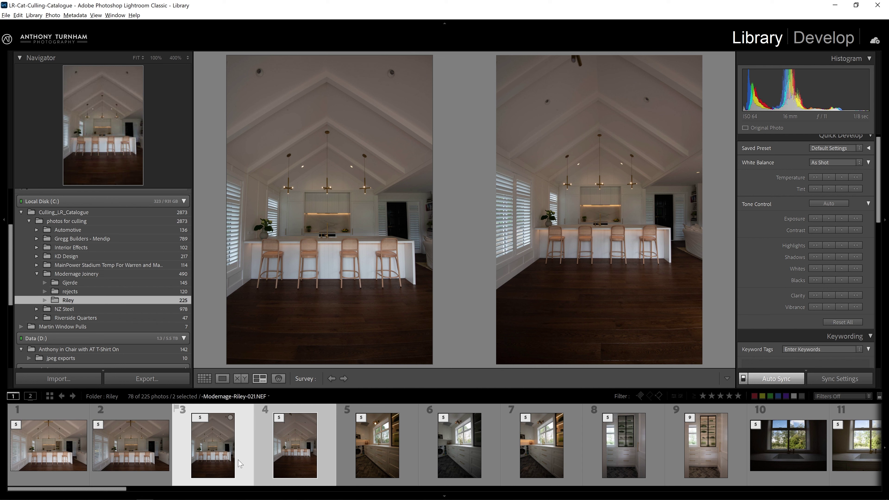
pyautogui.click(239, 464)
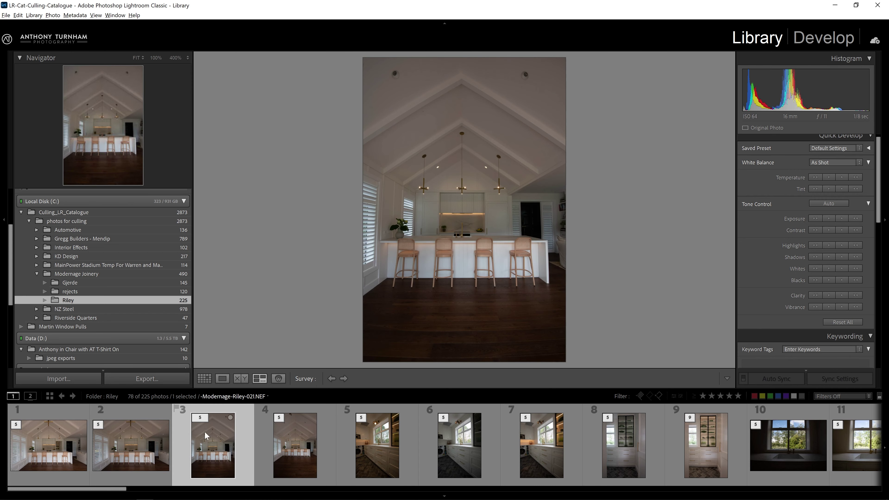
pyautogui.moveTo(211, 441); pyautogui.dragTo(121, 296)
pyautogui.click(214, 450)
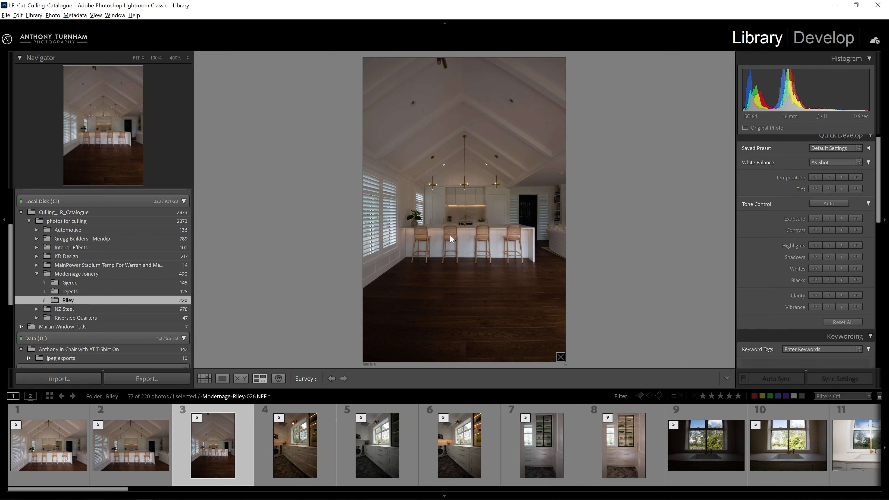
# Apply the Auto Upright transform to portrait kitchen photo 026 in Develop
pyautogui.click(822, 37)
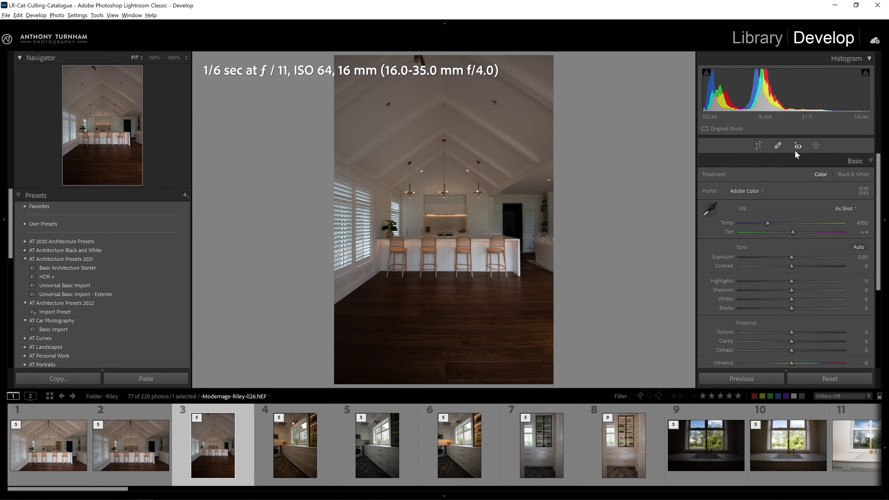
pyautogui.scroll(-5, 820, 293)
pyautogui.click(854, 336)
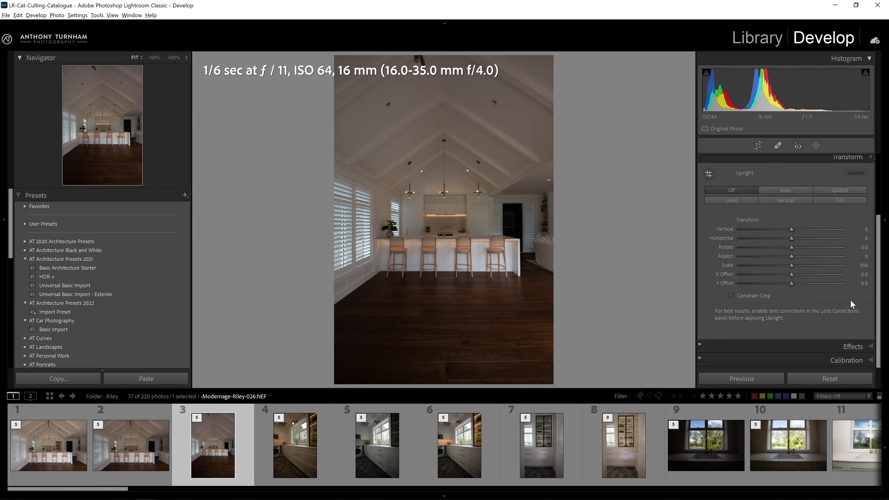
pyautogui.click(791, 189)
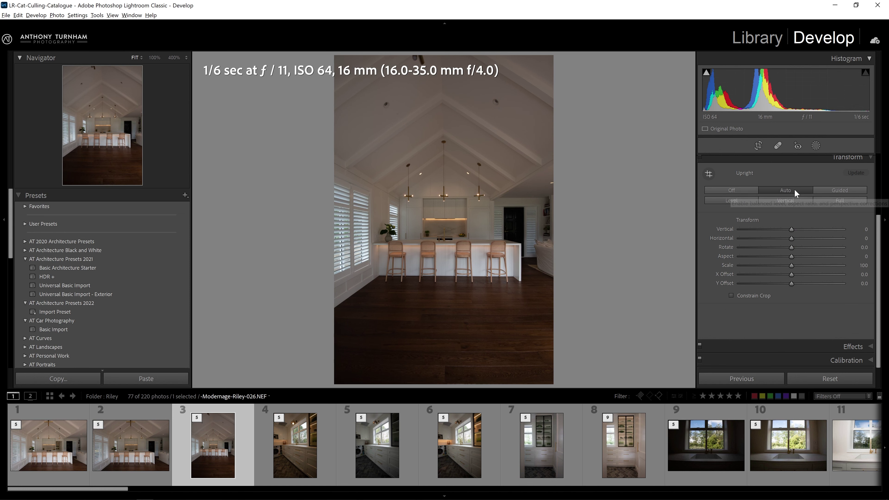
# Crop photo 026 to a 4 x 5 / 8 x 10 aspect ratio, tightening the frame and repositioning it on the kitchen
pyautogui.press('r')
pyautogui.click(810, 176)
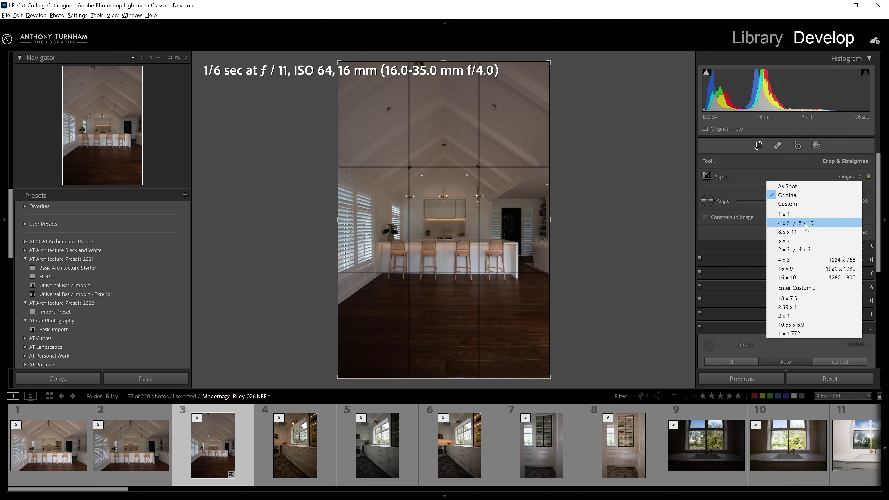
pyautogui.click(806, 224)
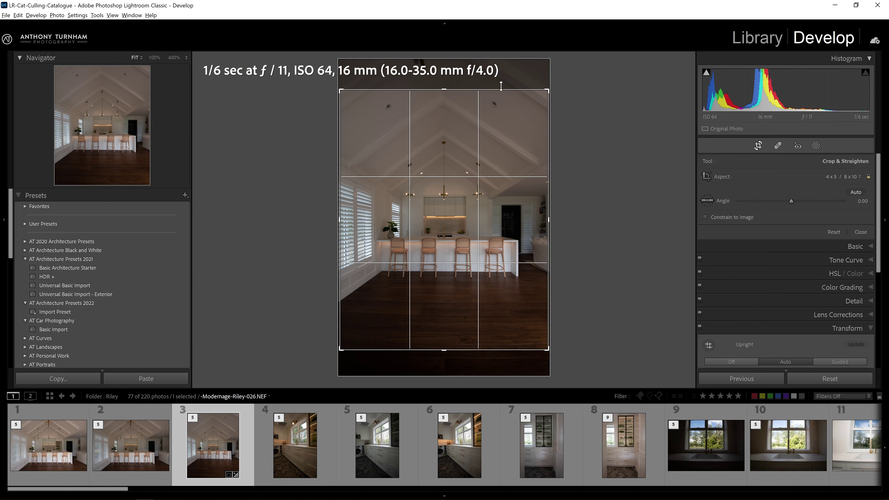
pyautogui.moveTo(503, 88); pyautogui.dragTo(502, 92)
pyautogui.moveTo(500, 170); pyautogui.dragTo(501, 190)
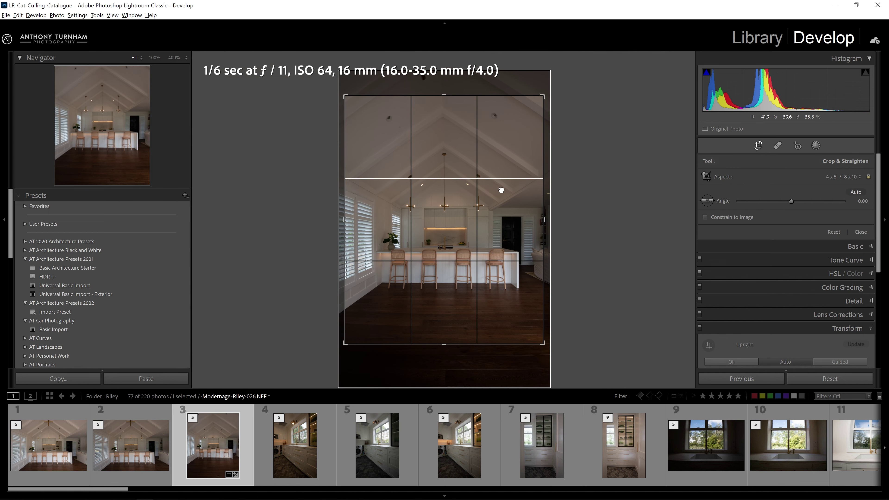
pyautogui.moveTo(541, 159); pyautogui.dragTo(538, 158)
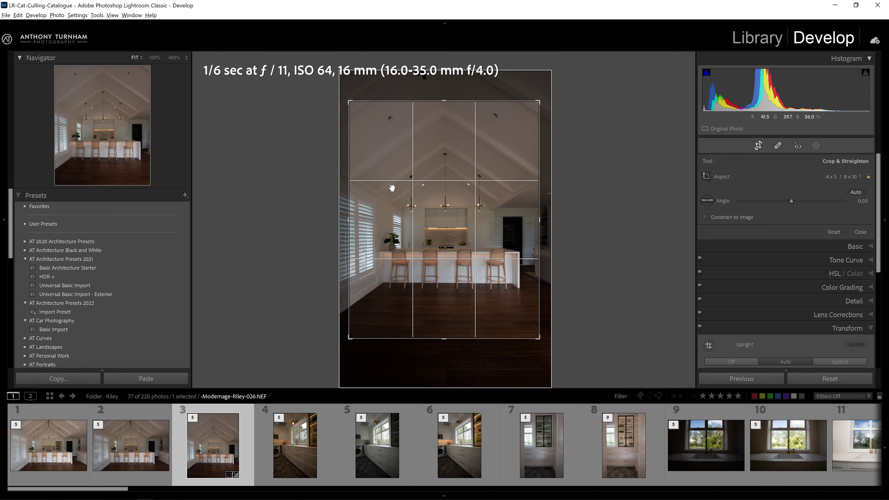
pyautogui.press('Return')
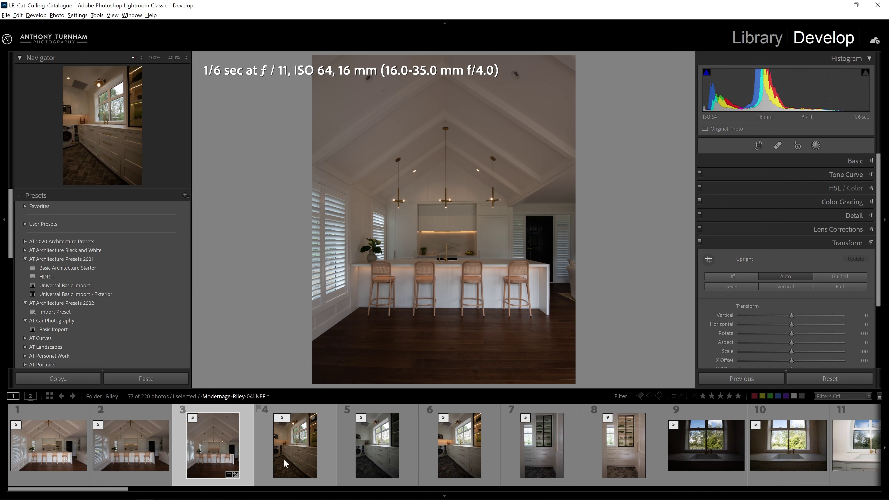
# Return to Grid view and group the laundry stacks 046 and 051 into one stack, with 051 as the top photo
pyautogui.click(297, 451)
pyautogui.press('g')
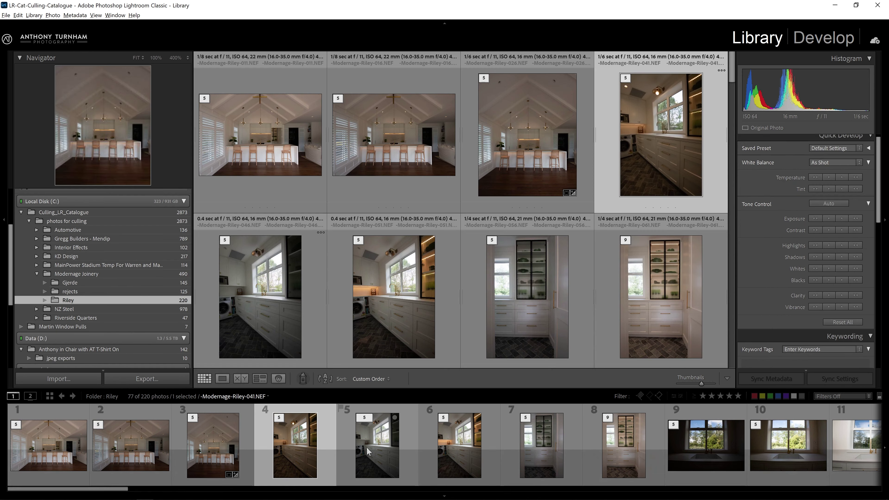
pyautogui.click(259, 304)
pyautogui.keyDown('shift'); pyautogui.click(359, 283); pyautogui.keyUp('shift')
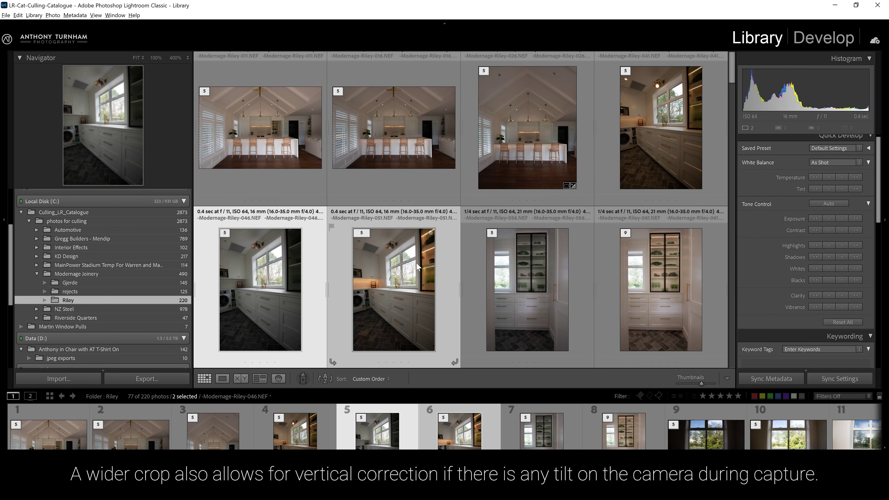
pyautogui.click(378, 284)
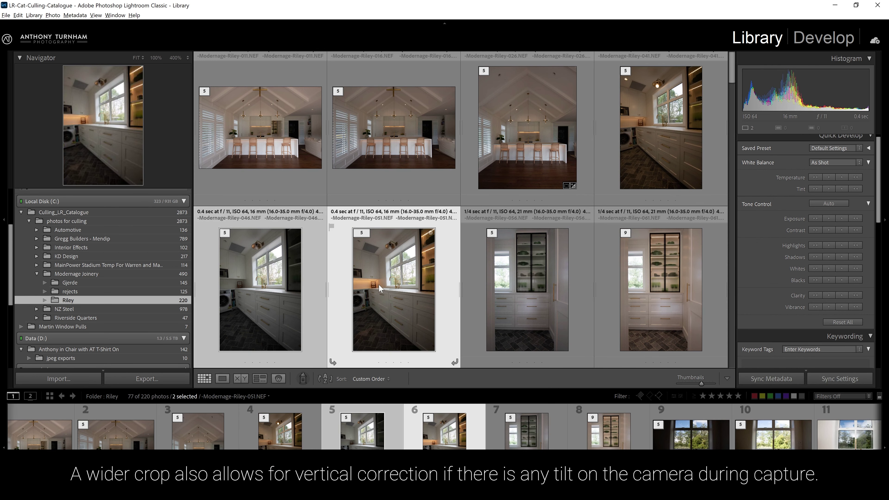
pyautogui.hotkey('ctrl', 'g')
# Group the glass-cabinet stacks 056 and 061 into one stack, with 061 as the top photo
pyautogui.click(367, 280)
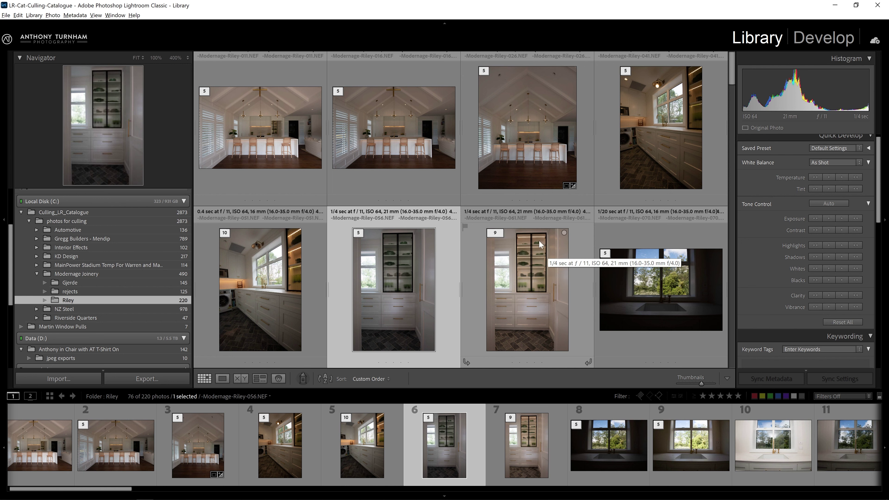
pyautogui.click(535, 257)
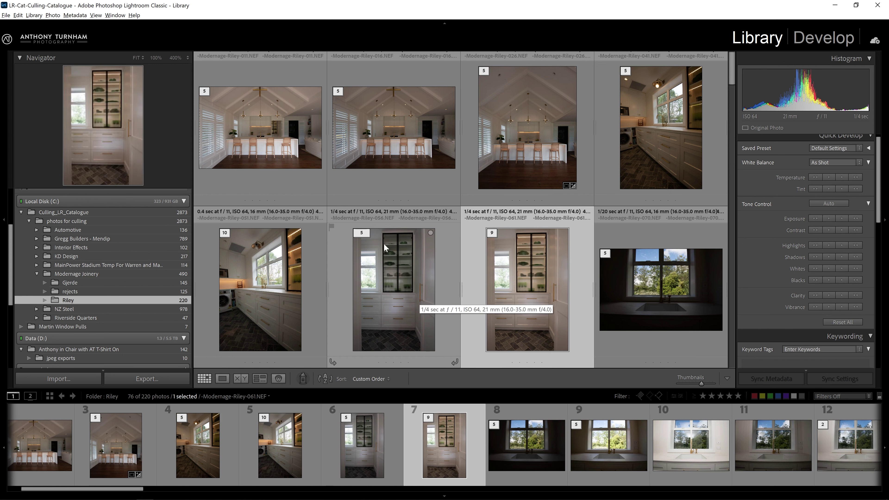
pyautogui.keyDown('shift'); pyautogui.click(388, 273); pyautogui.keyUp('shift')
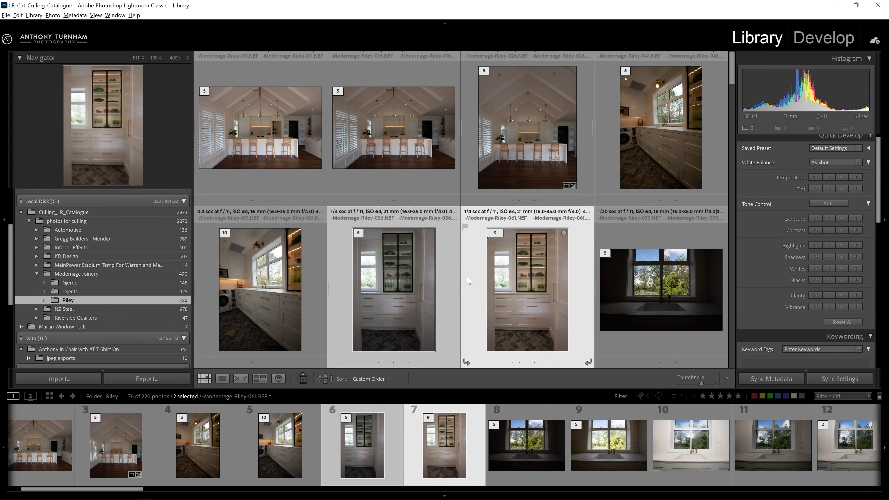
pyautogui.hotkey('ctrl', 'g')
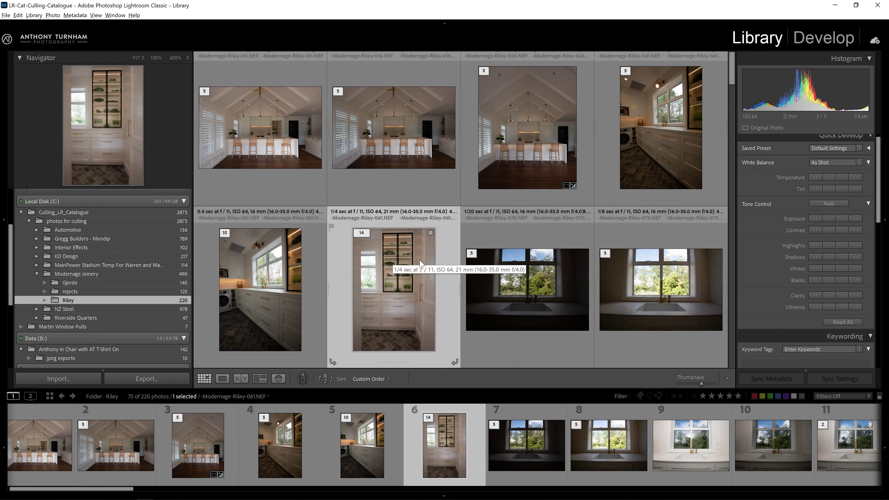
# Expand the combined glass-cabinet stack 061, review its bracketed and flash frames, and collapse it again
pyautogui.click(359, 232)
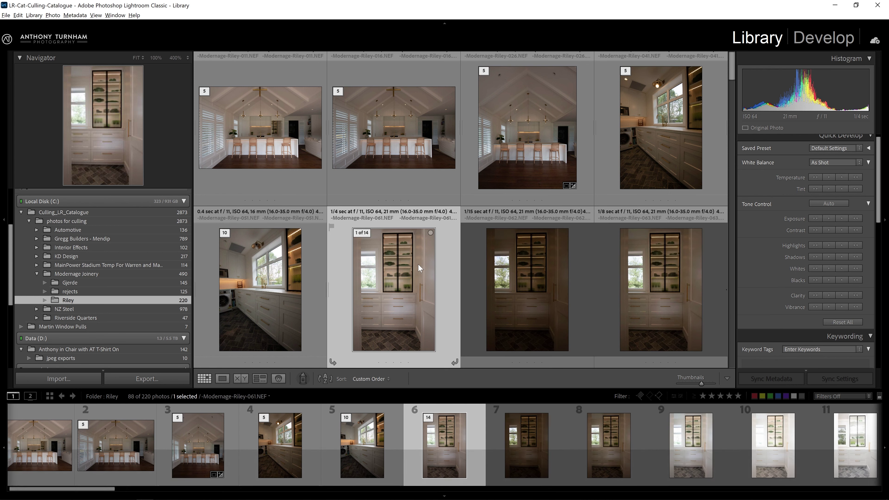
pyautogui.scroll(-5, 388, 263)
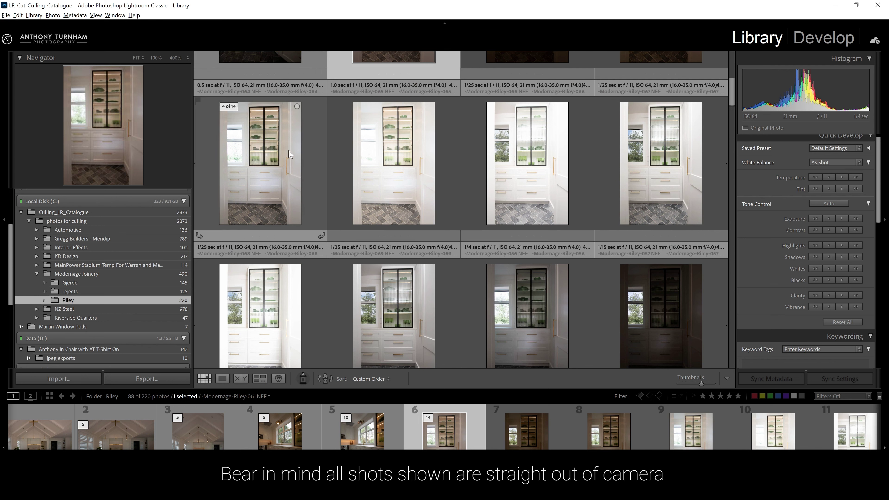
pyautogui.scroll(-2, 428, 302)
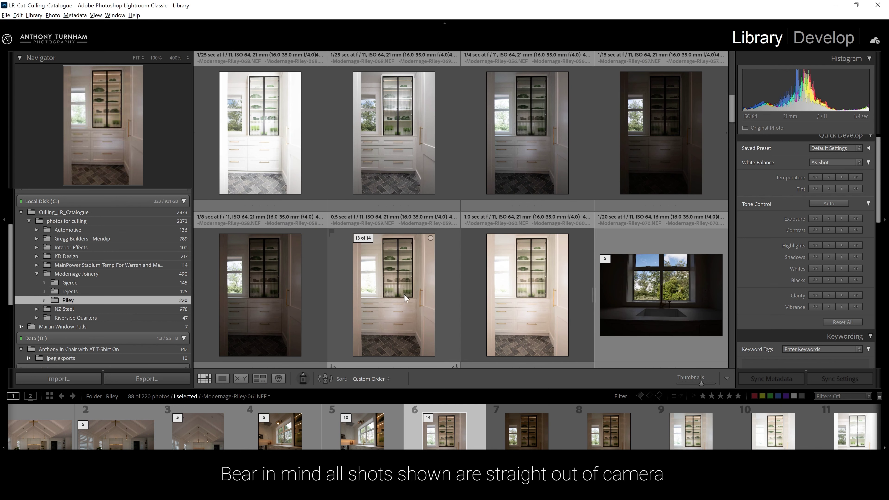
pyautogui.scroll(5, 403, 294)
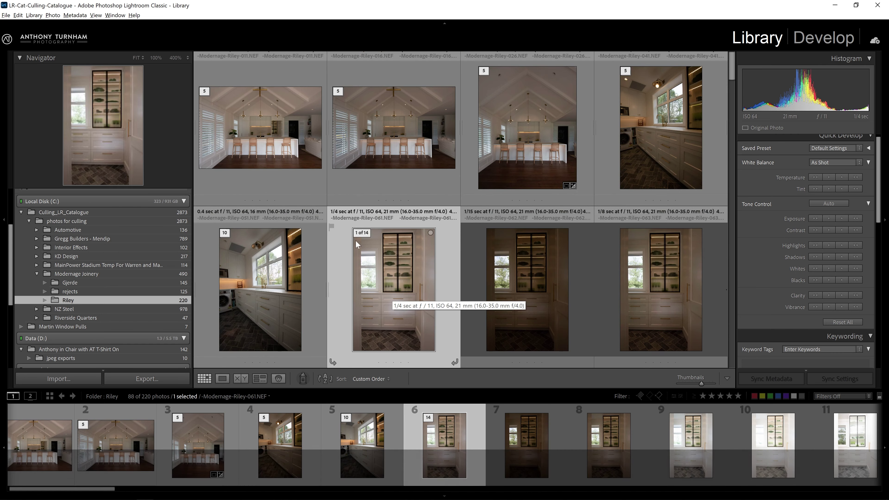
pyautogui.click(364, 237)
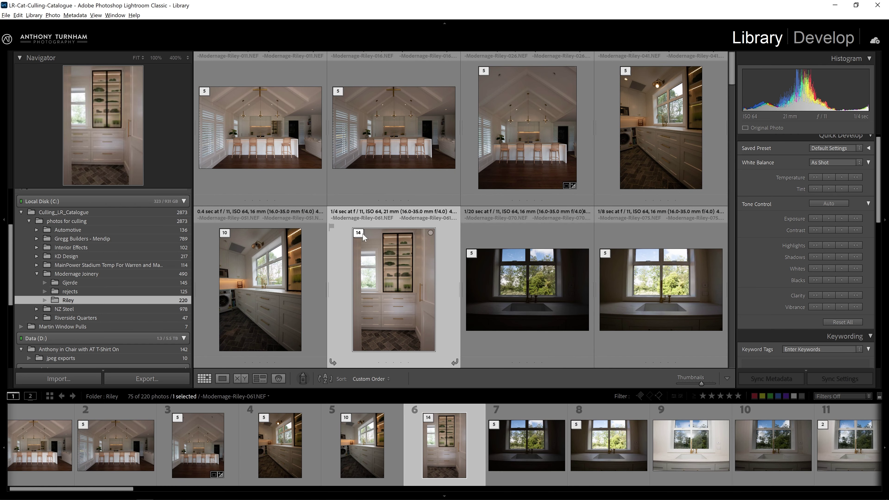
# Group the sink-window photos and stacks 070 through 085 into one stack, with 075 as the top photo
pyautogui.scroll(-2, 407, 298)
pyautogui.click(493, 190)
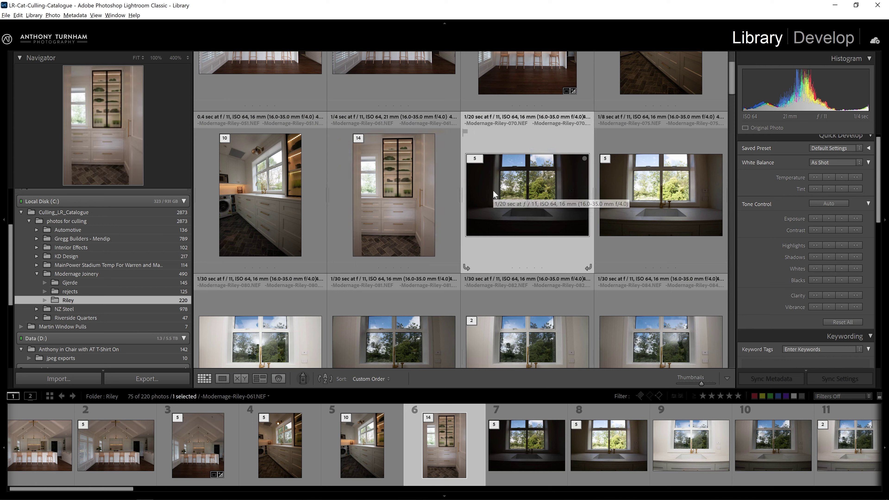
pyautogui.scroll(-1, 536, 158)
pyautogui.scroll(-1, 385, 196)
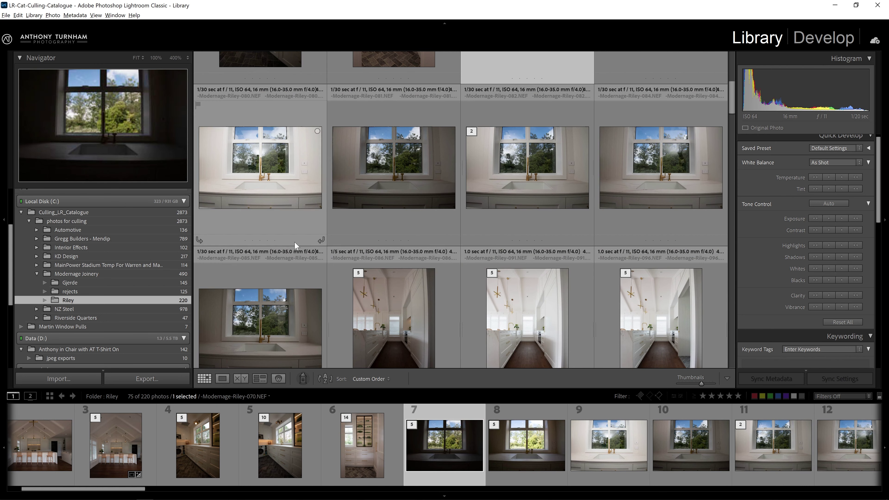
pyautogui.keyDown('shift'); pyautogui.click(255, 328); pyautogui.keyUp('shift')
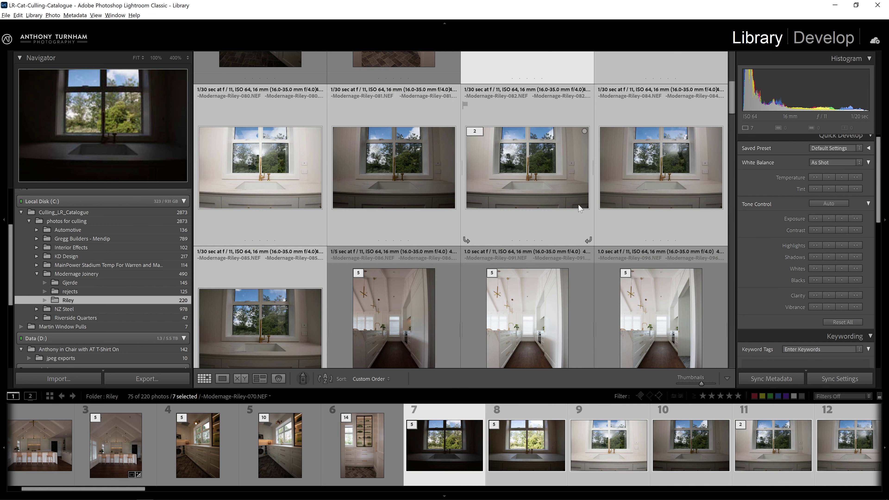
pyautogui.scroll(2, 579, 209)
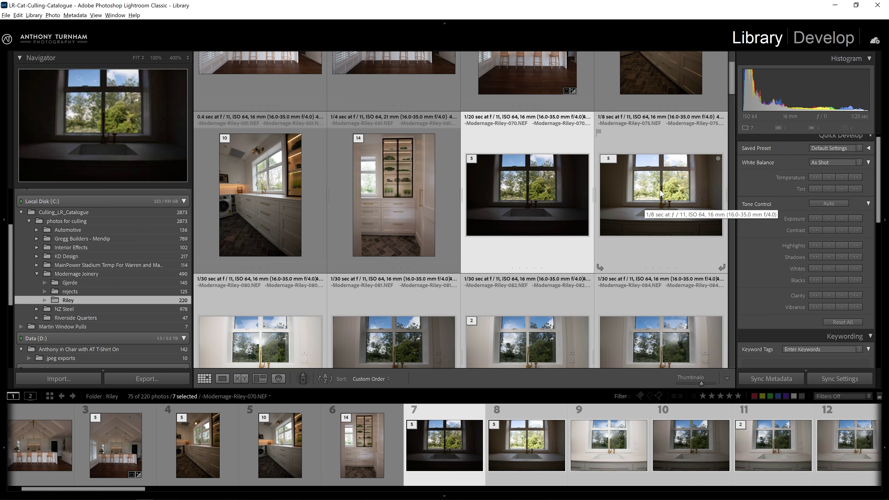
pyautogui.click(660, 192)
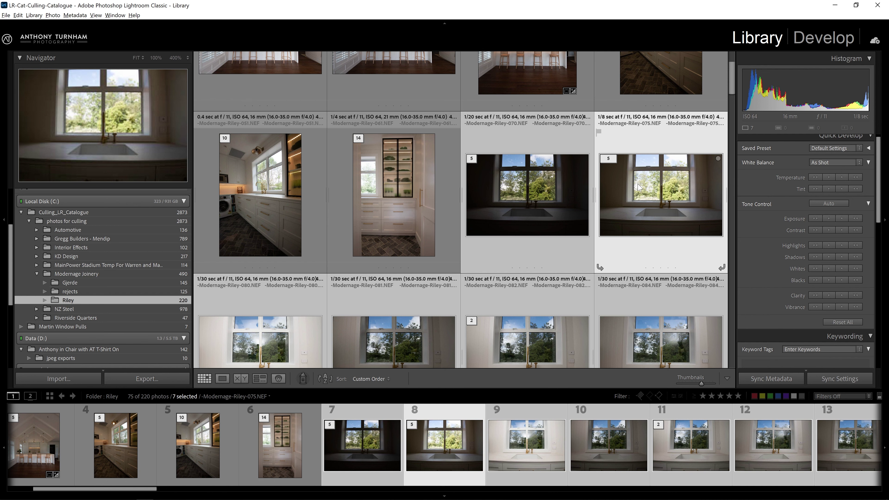
pyautogui.hotkey('ctrl', 'g')
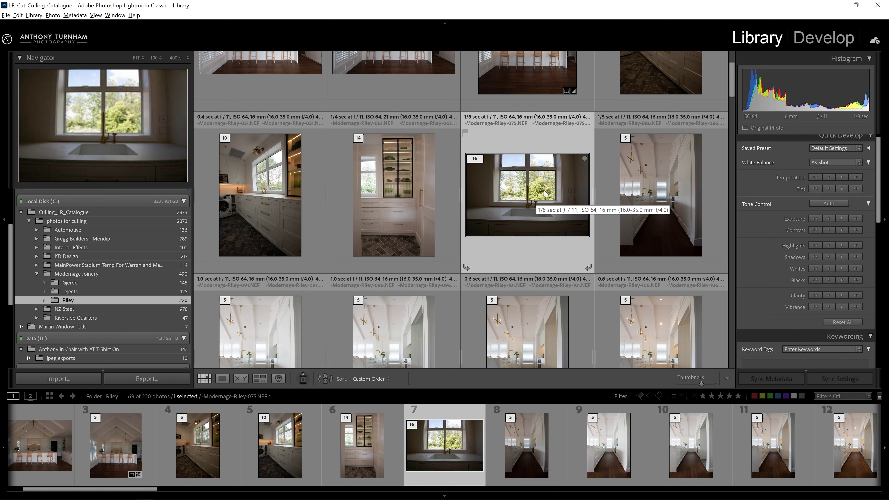
# Move the darker hallway stack 086 from the Riley folder into the rejects folder
pyautogui.click(642, 202)
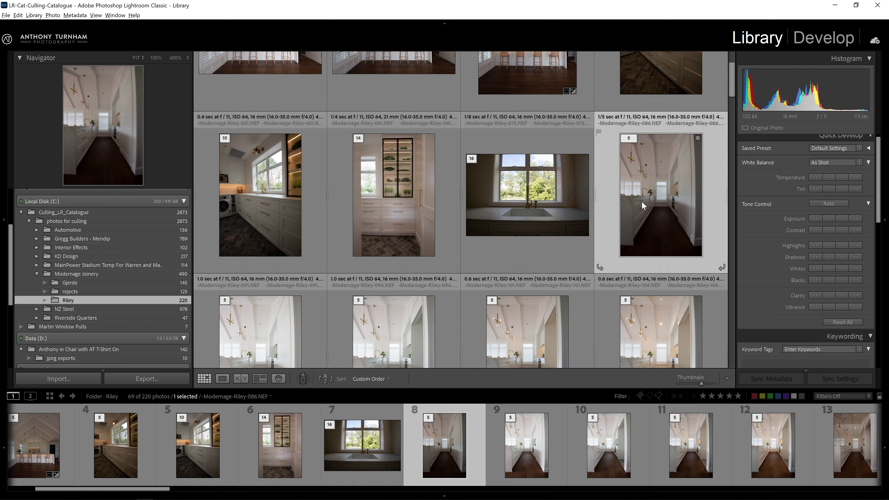
pyautogui.scroll(-2, 642, 201)
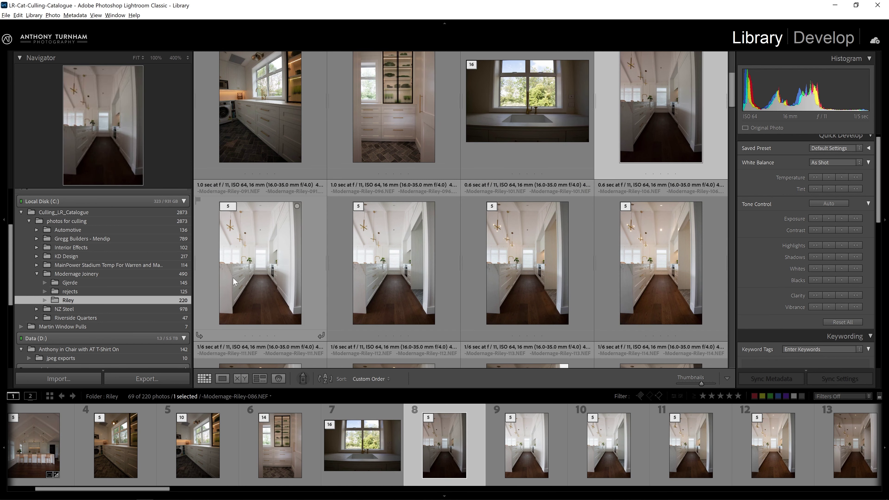
pyautogui.scroll(2, 479, 237)
pyautogui.scroll(-1, 538, 247)
pyautogui.moveTo(123, 295); pyautogui.dragTo(123, 291)
# Open hallway stacks 091 and 096 in Loupe view and compare the closed-door and open-door compositions back and forth
pyautogui.keyDown('ctrl'); pyautogui.click(275, 312); pyautogui.keyUp('ctrl')
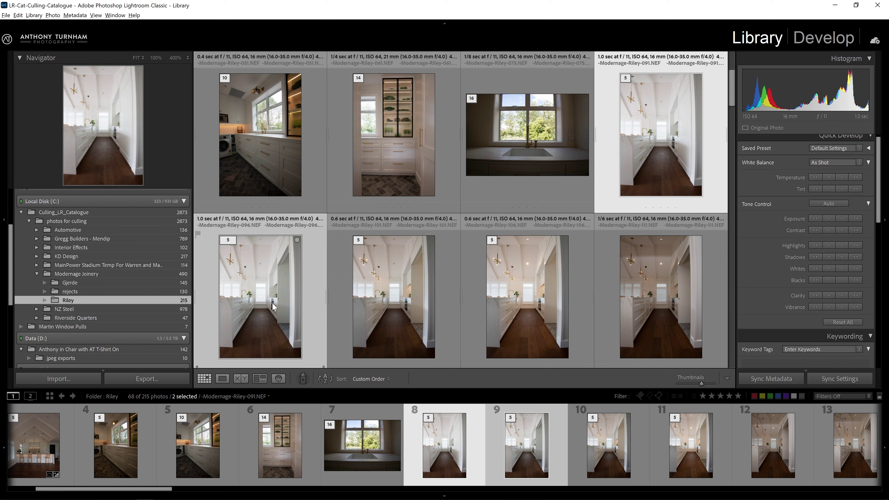
pyautogui.hotkey('shift', 'b')
pyautogui.press('n')
pyautogui.press('e')
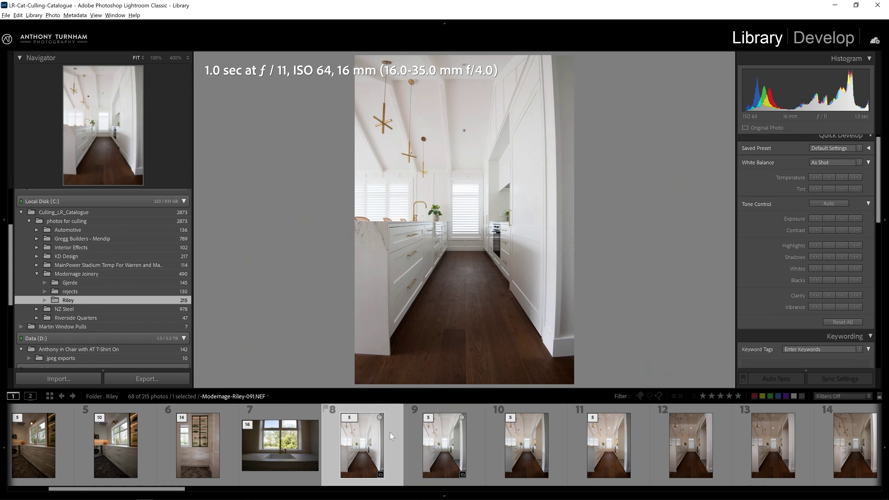
pyautogui.click(437, 441)
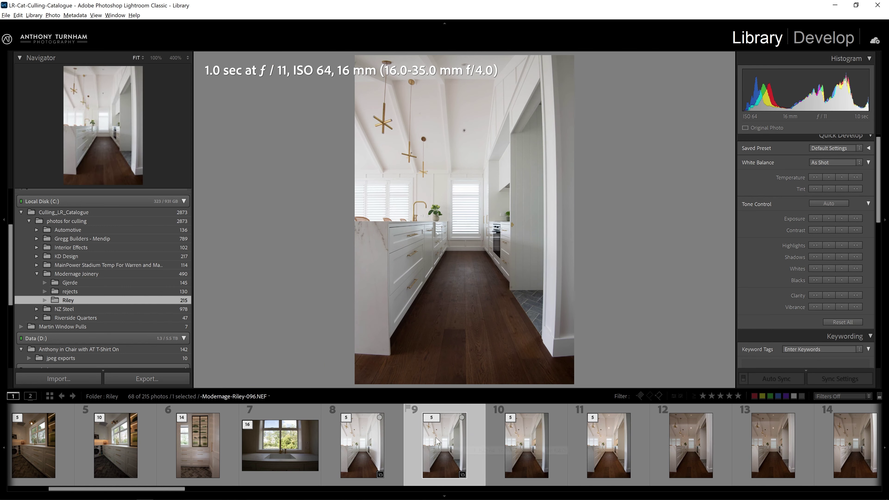
pyautogui.press('Left')
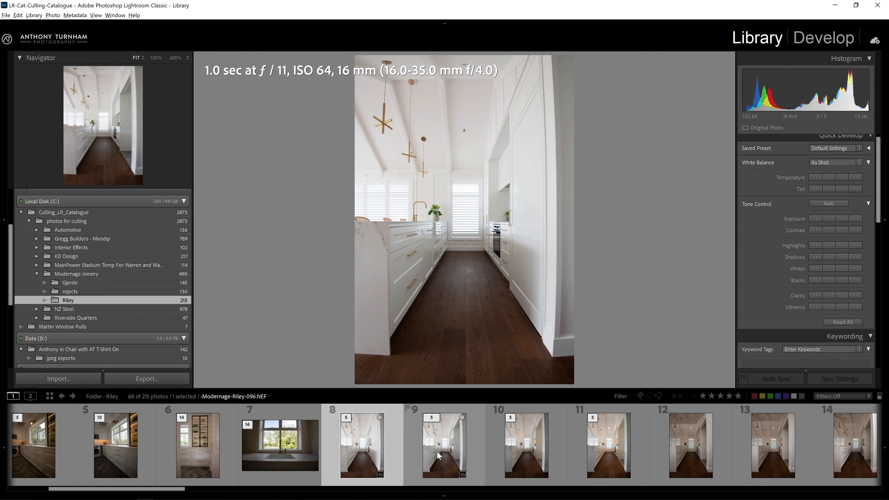
pyautogui.press('Right')
pyautogui.press('Left')
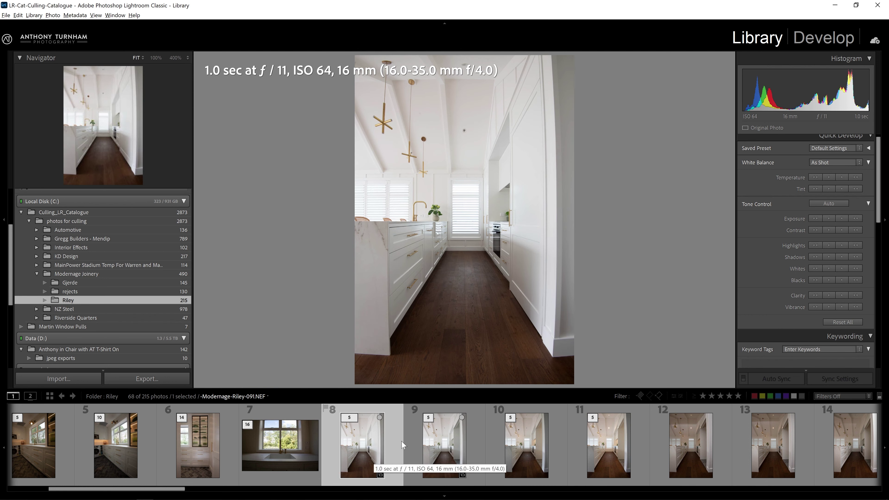
pyautogui.click(444, 455)
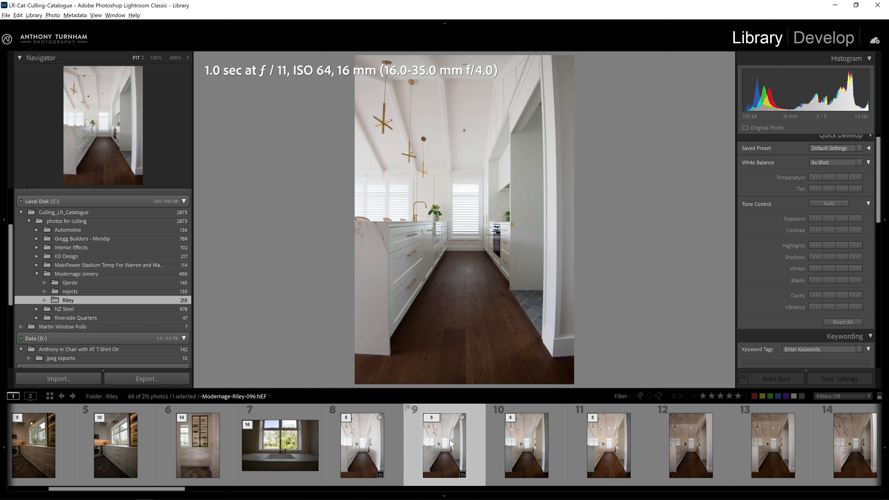
pyautogui.click(362, 448)
pyautogui.click(434, 447)
pyautogui.click(362, 448)
pyautogui.click(433, 448)
pyautogui.press('Left')
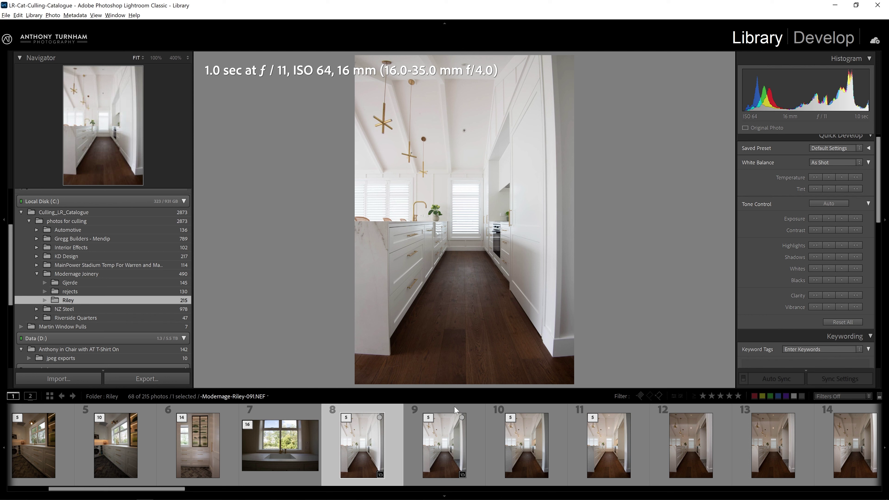
pyautogui.click(455, 420)
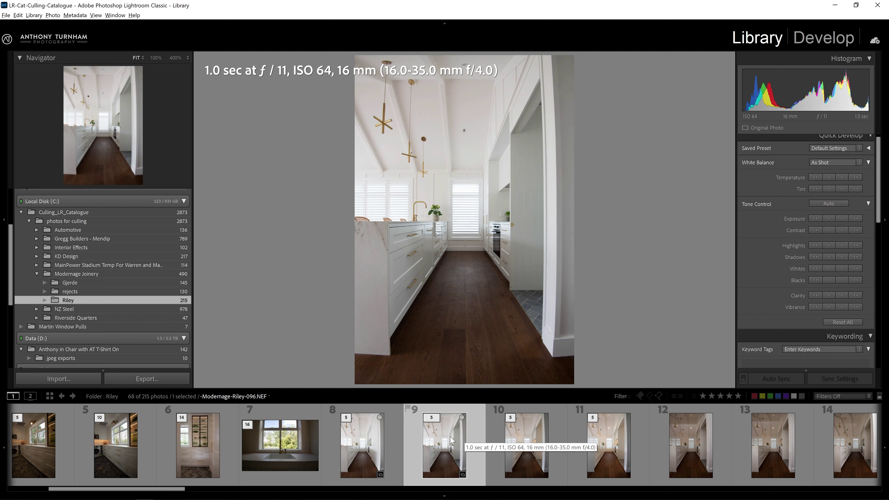
# Review hallway stacks 101 and 106 and group them with 096 into one stack, keeping 096 as the top photo
pyautogui.click(519, 452)
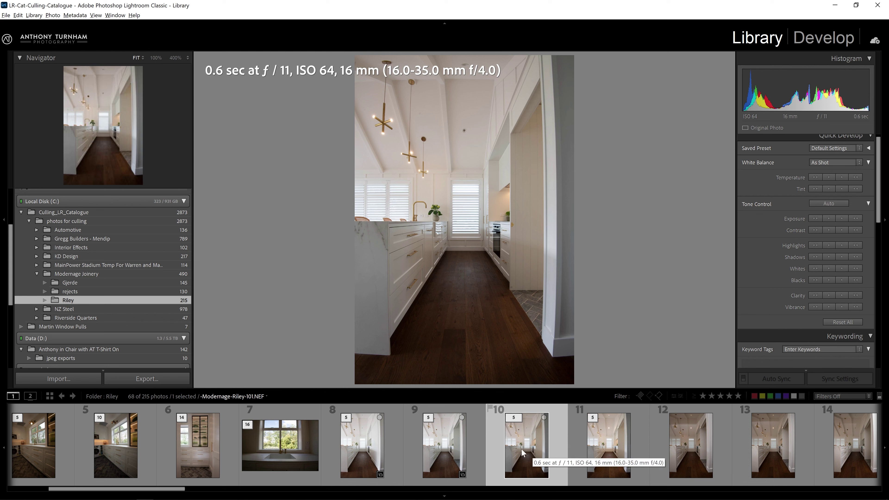
pyautogui.click(612, 444)
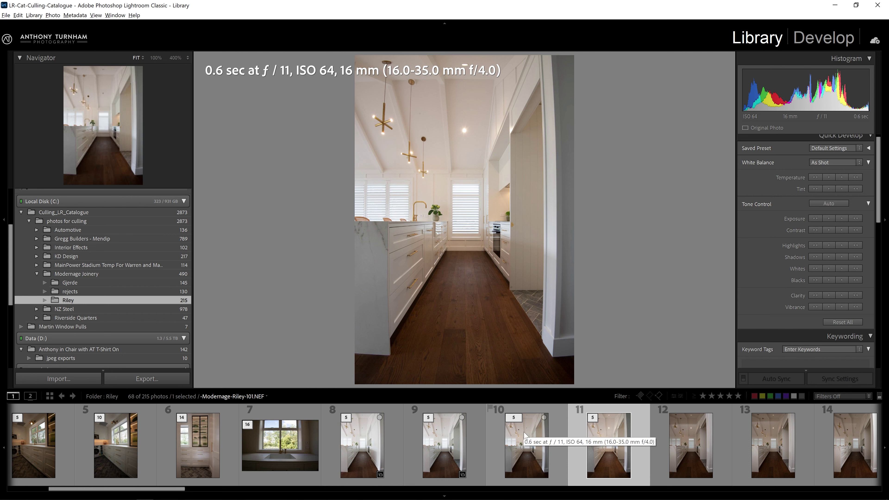
pyautogui.keyDown('shift'); pyautogui.click(442, 444); pyautogui.keyUp('shift')
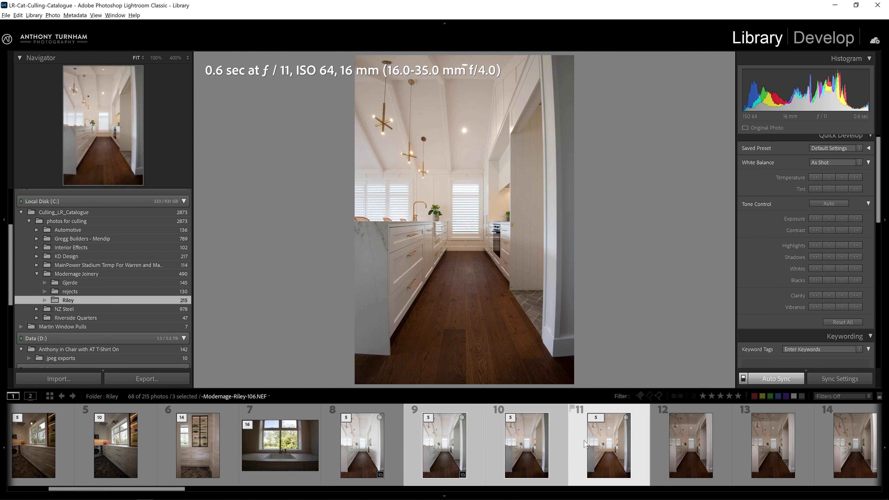
pyautogui.click(429, 473)
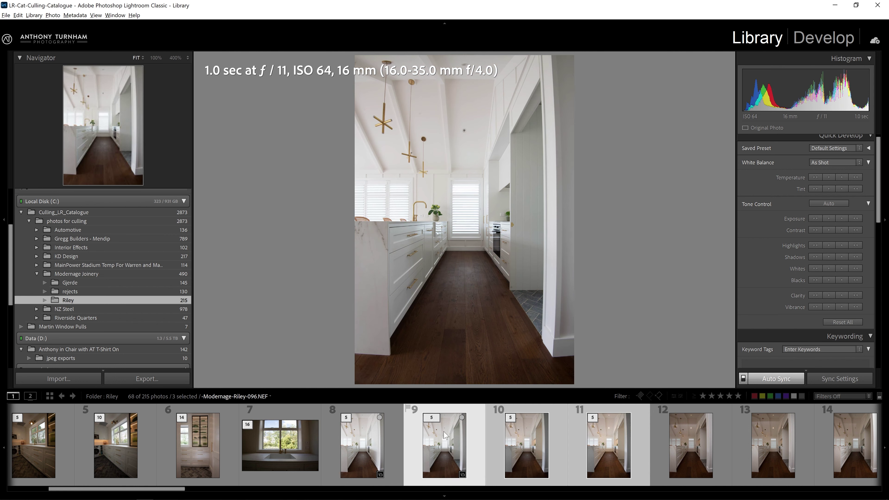
pyautogui.hotkey('ctrl', 'g')
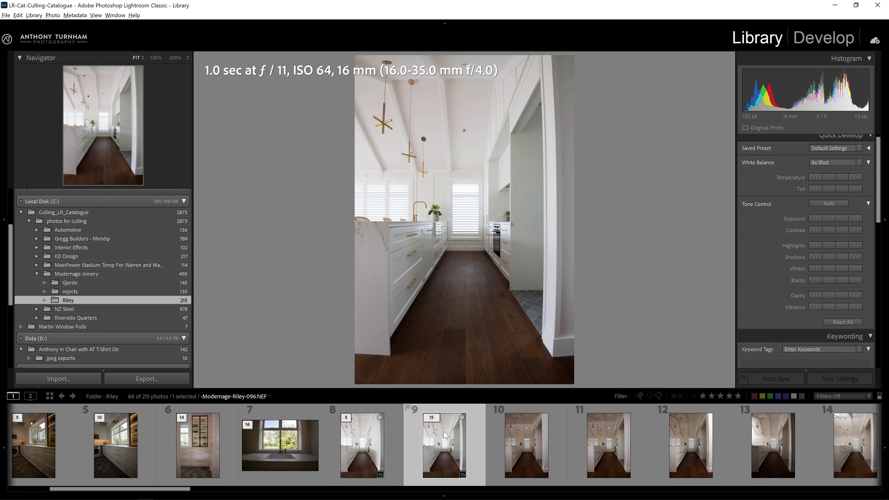
# Add the five loose hallway frames starting at 111 to stack 096, keeping 096 as the top photo
pyautogui.click(531, 454)
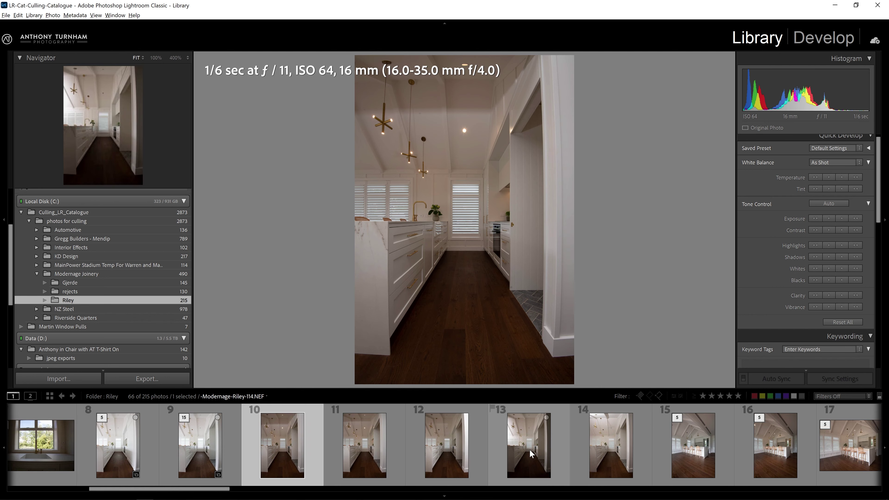
pyautogui.keyDown('shift'); pyautogui.click(609, 448); pyautogui.keyUp('shift')
pyautogui.click(523, 454)
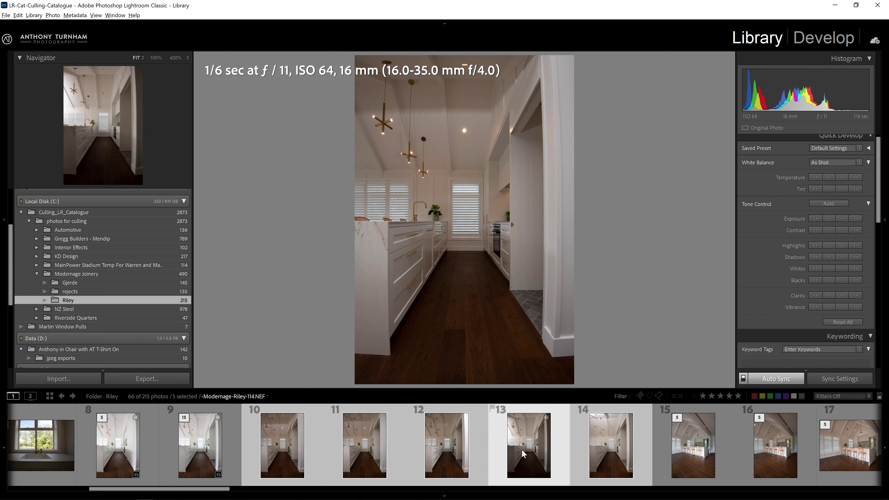
pyautogui.press('Right')
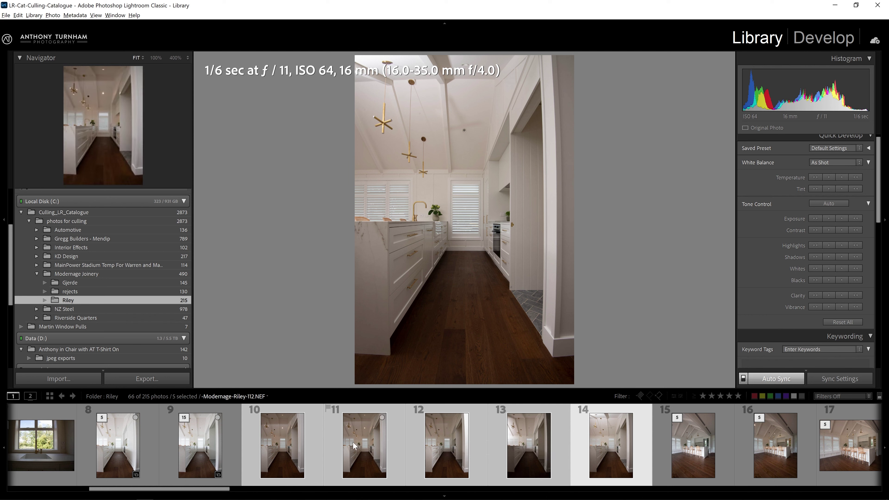
pyautogui.keyDown('ctrl'); pyautogui.click(208, 445); pyautogui.keyUp('ctrl')
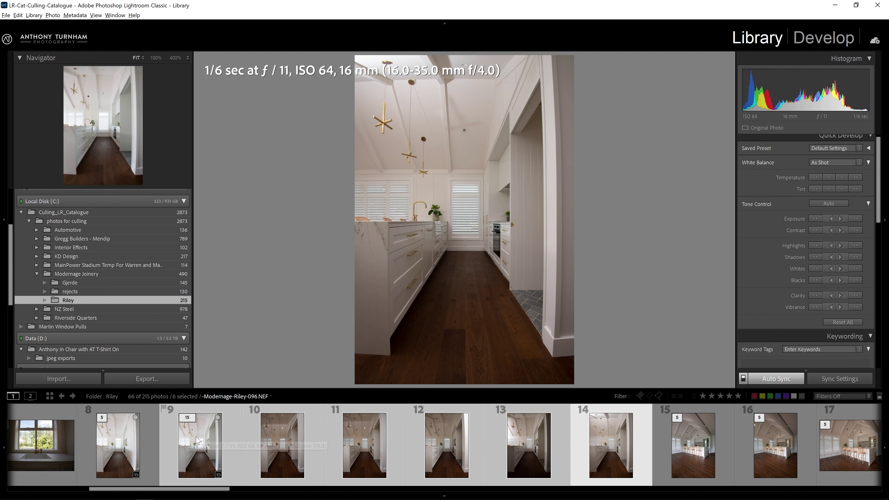
pyautogui.hotkey('ctrl', 'g')
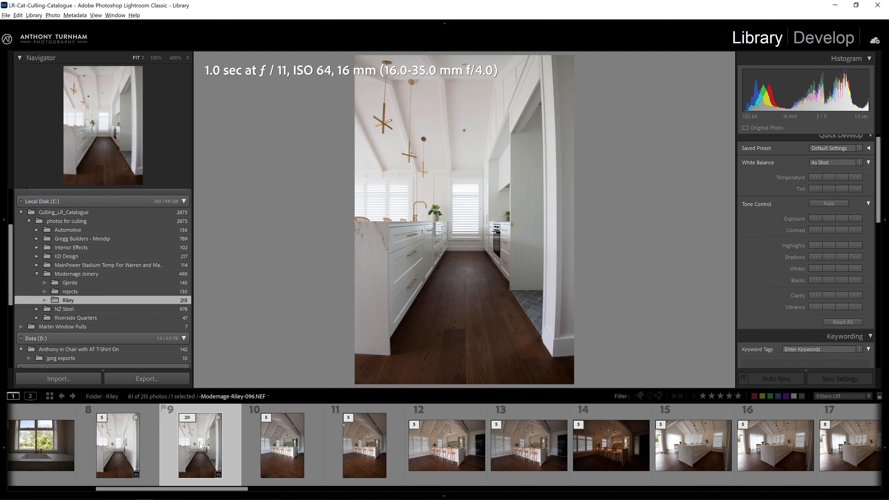
# Compare the vertical island stacks 116 and 121 and group them into one stack, with 116 as the top photo
pyautogui.click(355, 452)
pyautogui.press('Left')
pyautogui.click(355, 452)
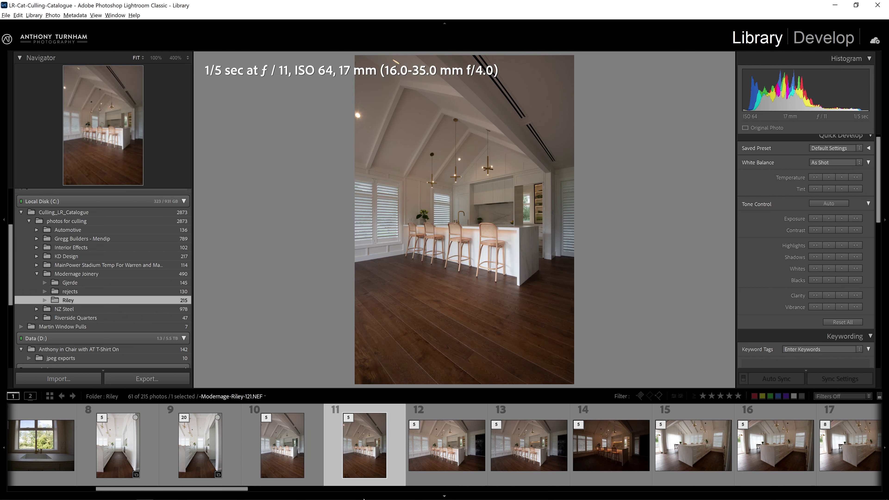
pyautogui.click(297, 445)
pyautogui.click(356, 445)
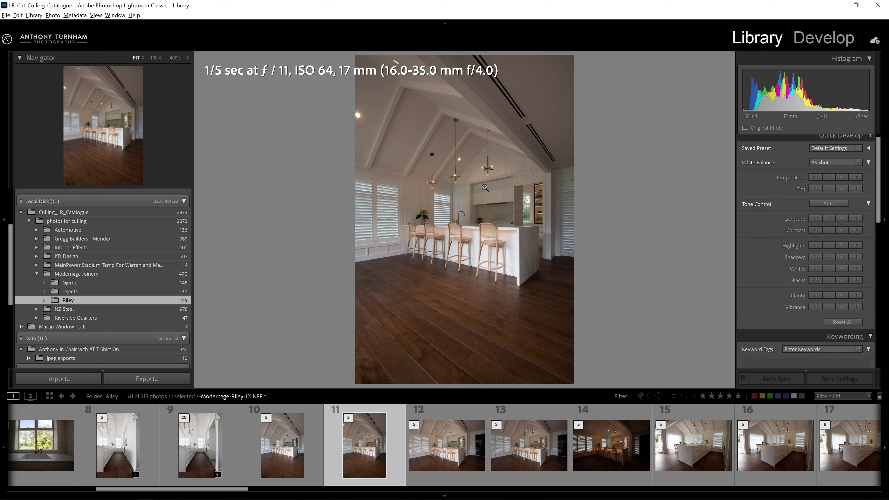
pyautogui.keyDown('ctrl'); pyautogui.click(276, 444); pyautogui.keyUp('ctrl')
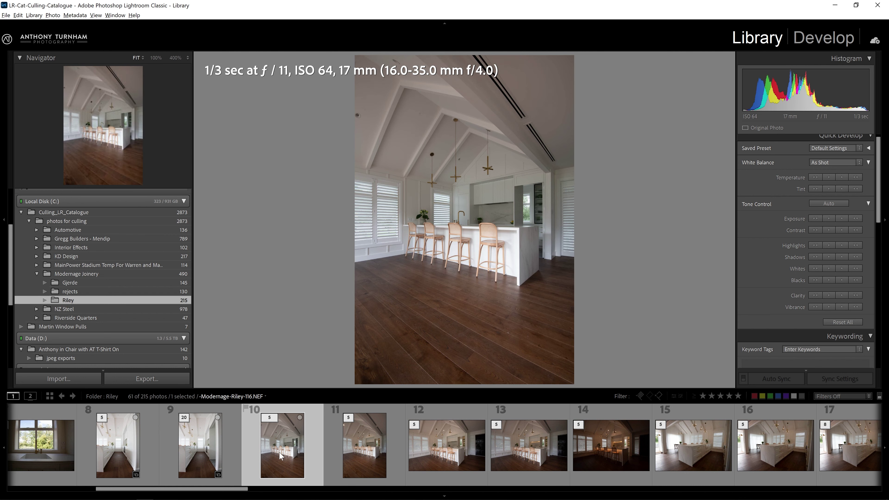
pyautogui.hotkey('ctrl', 'g')
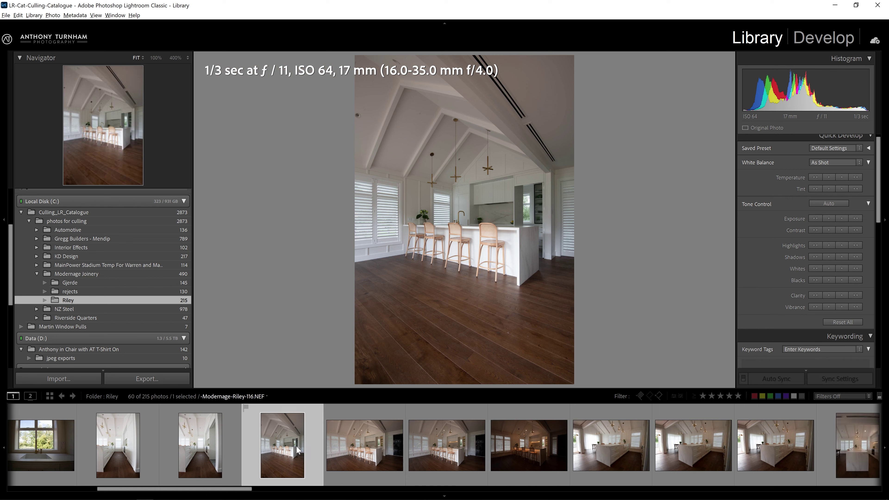
# View vertical island stack 116 and compare horizontal island stacks 126 and 131 back and forth in Loupe view
pyautogui.click(376, 455)
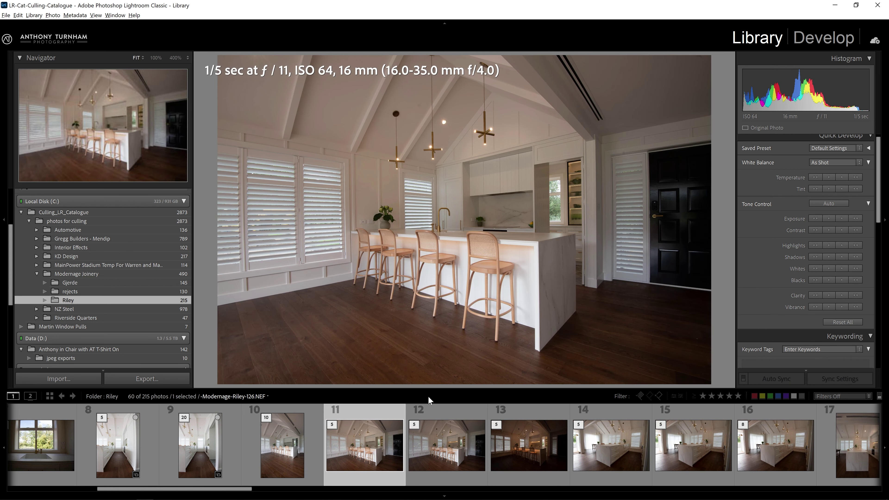
pyautogui.press('Left')
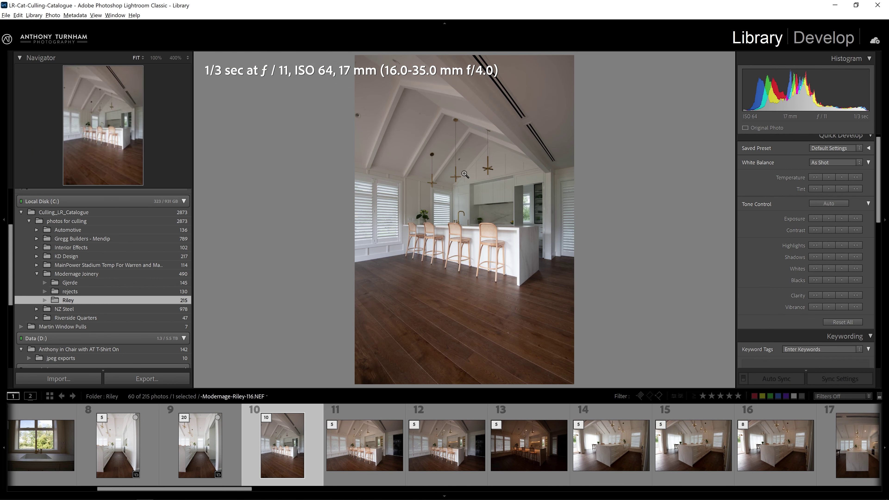
pyautogui.click(369, 423)
pyautogui.click(464, 437)
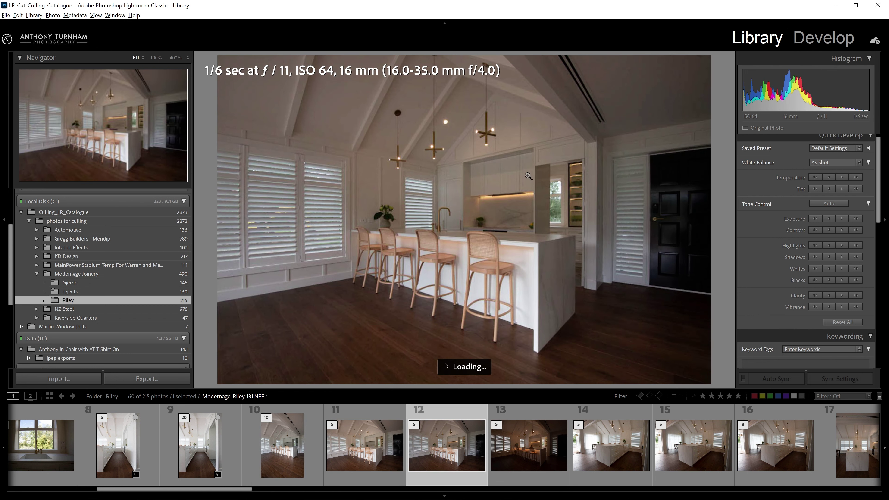
pyautogui.press('Left')
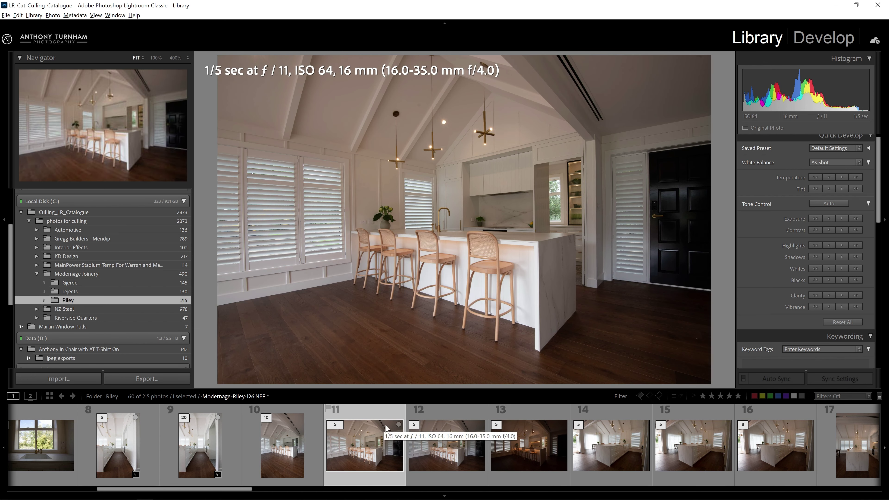
pyautogui.press('Right')
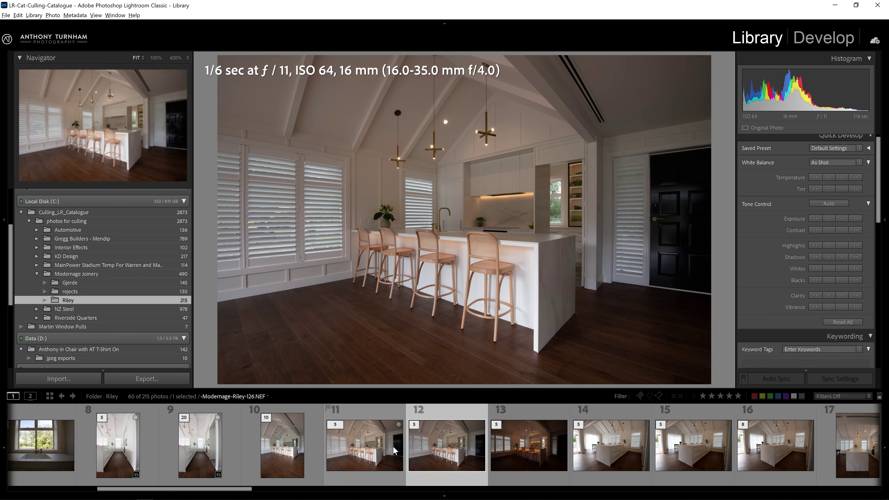
pyautogui.press('Left')
pyautogui.press('Right')
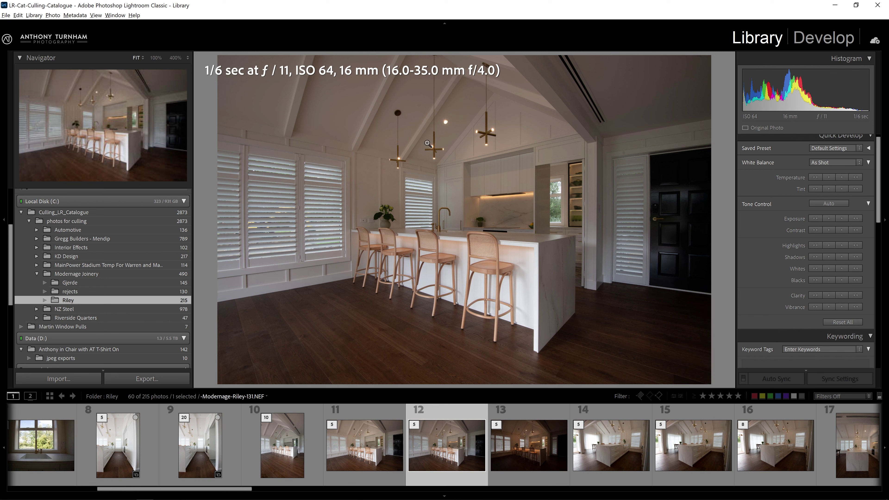
# Compare the rangehood lighting in stacks 131 and 126 at 100% zoom, and move stack 126 to the rejects folder
pyautogui.click(500, 192)
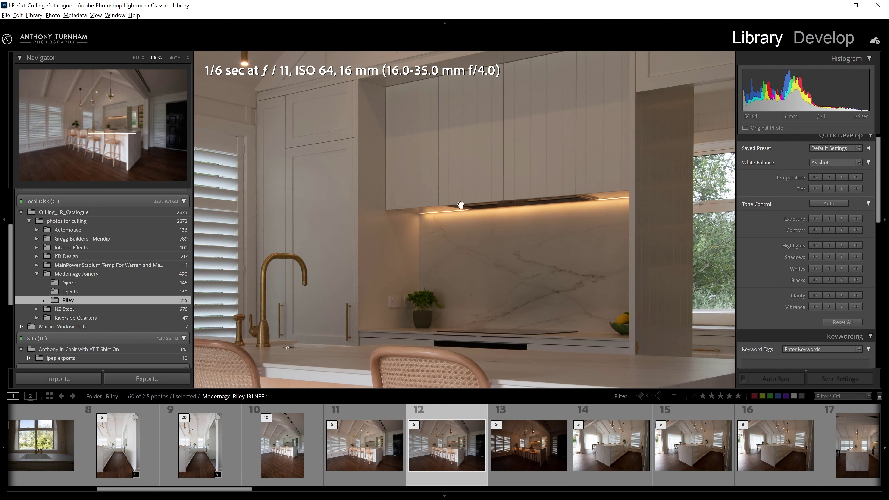
pyautogui.press('Left')
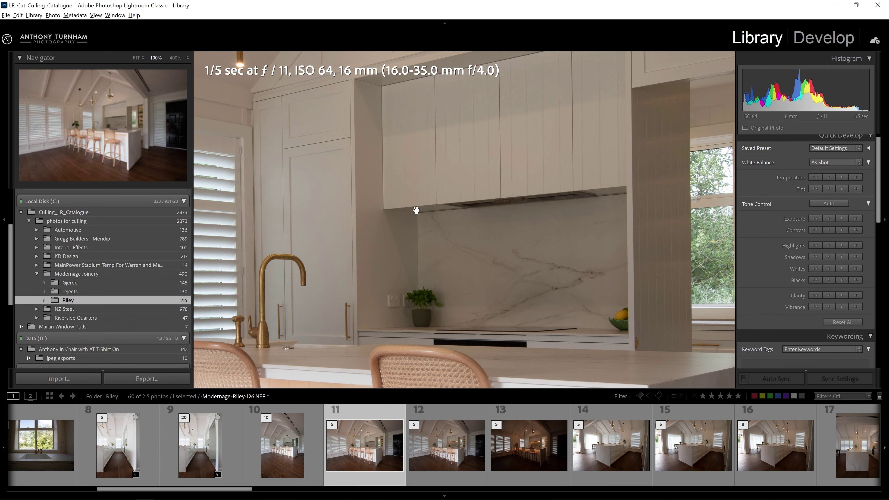
pyautogui.click(440, 435)
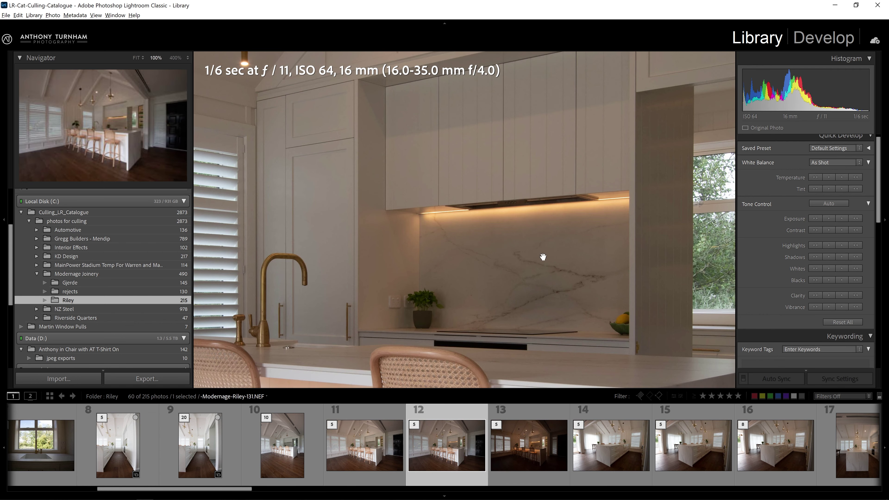
pyautogui.click(543, 257)
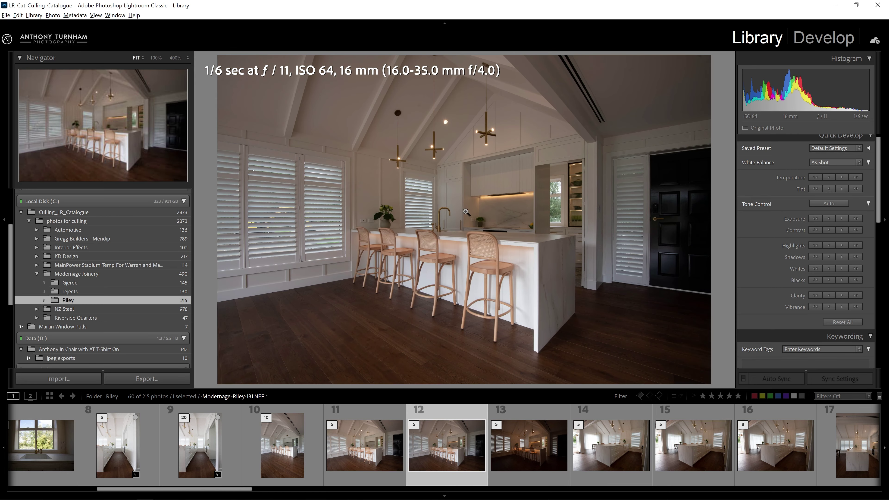
pyautogui.click(389, 451)
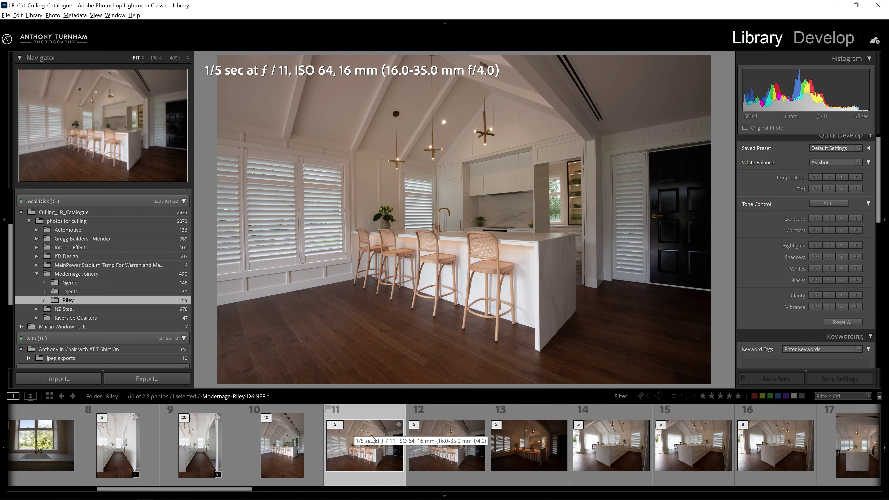
pyautogui.moveTo(389, 451); pyautogui.dragTo(86, 292)
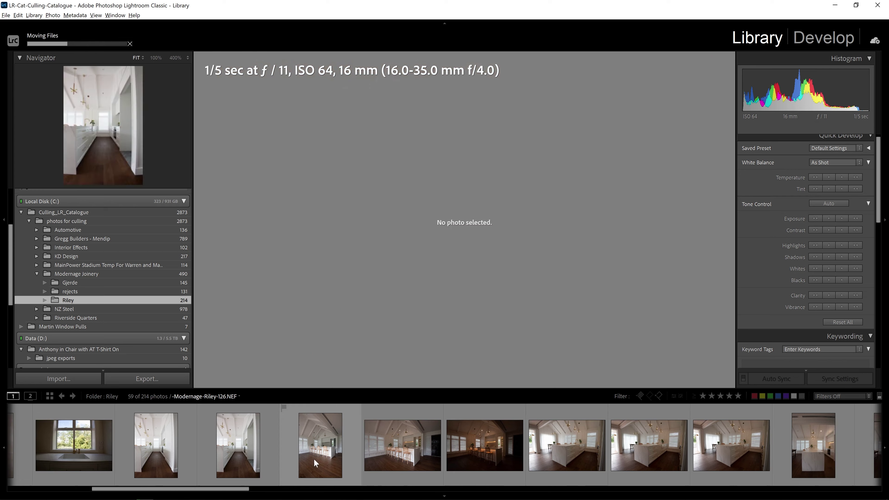
# Compare island stack 131 with the darker, moodier version in stack 136 back and forth
pyautogui.click(541, 442)
pyautogui.click(469, 458)
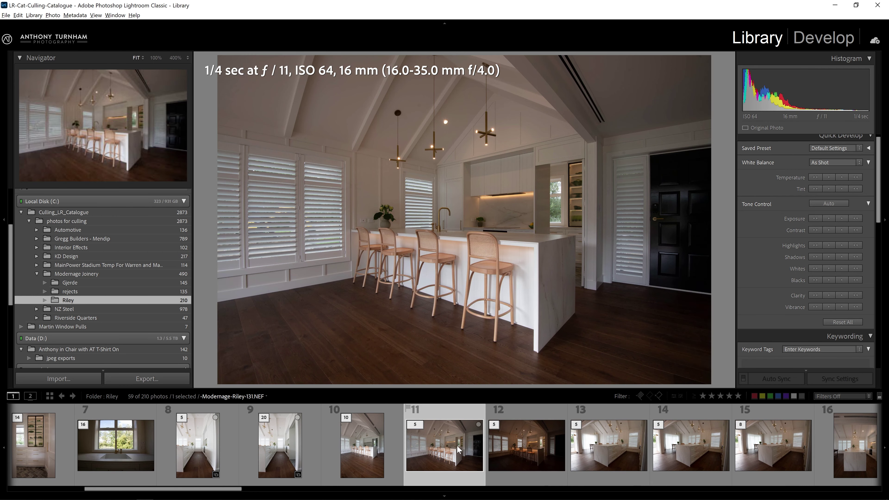
pyautogui.click(516, 475)
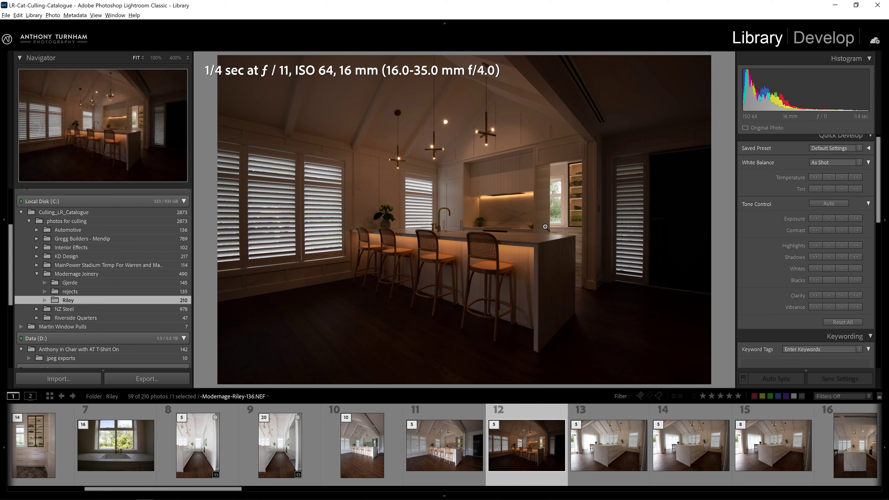
pyautogui.click(477, 437)
pyautogui.click(519, 463)
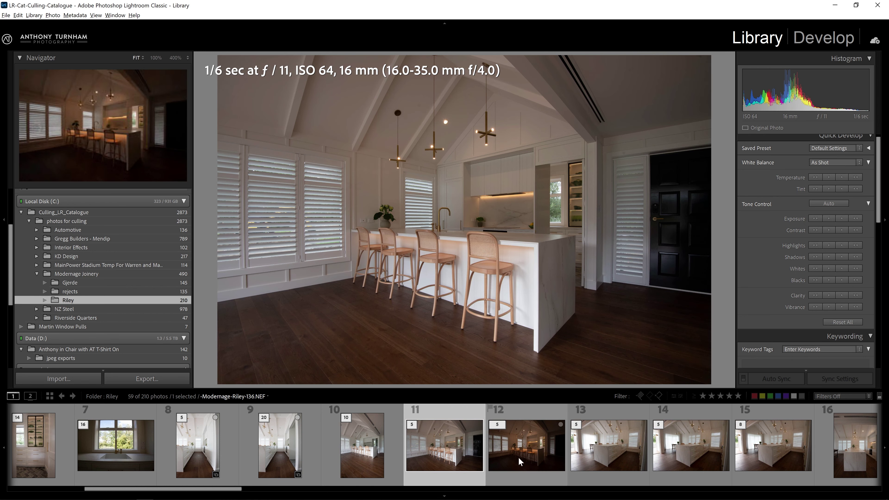
pyautogui.click(450, 464)
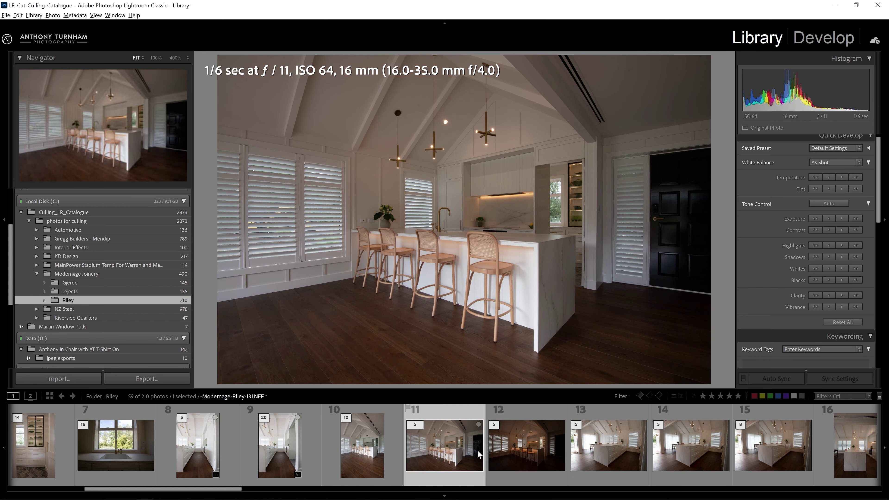
pyautogui.click(497, 455)
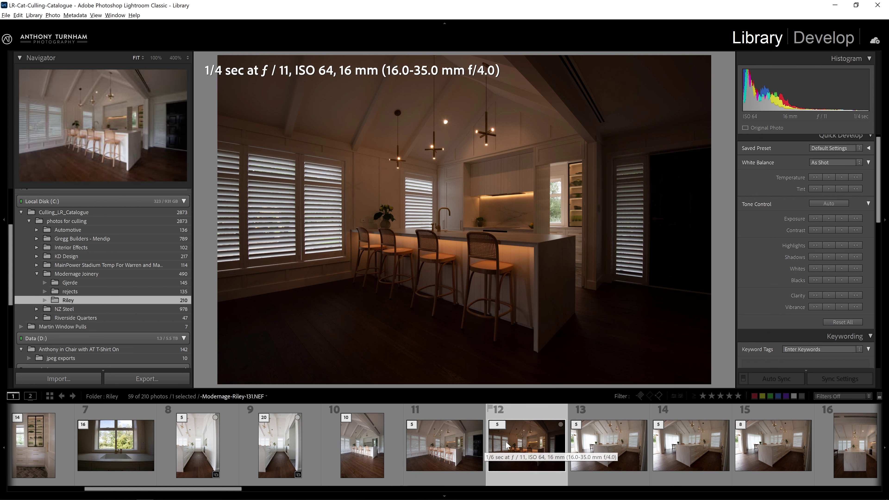
# Inspect the open doorway in stacks 141 and 146 at 100% zoom, and move stack 141 to the rejects folder
pyautogui.click(609, 448)
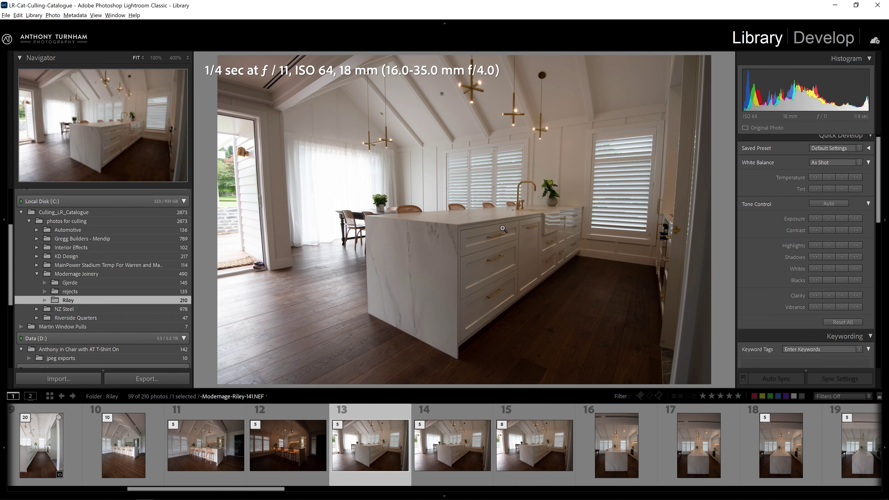
pyautogui.click(254, 263)
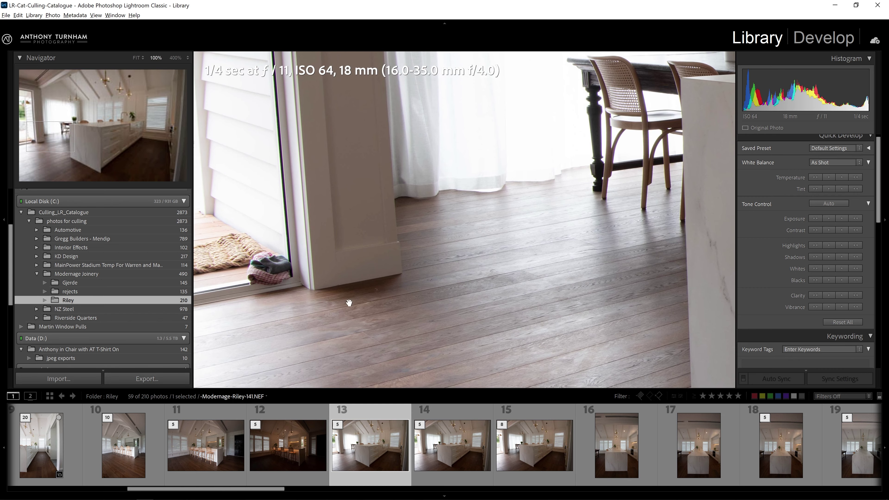
pyautogui.click(451, 442)
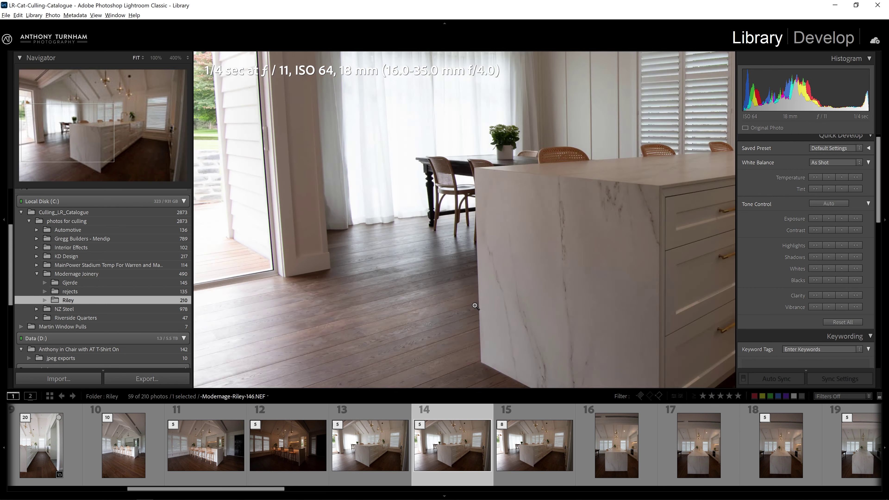
pyautogui.click(476, 305)
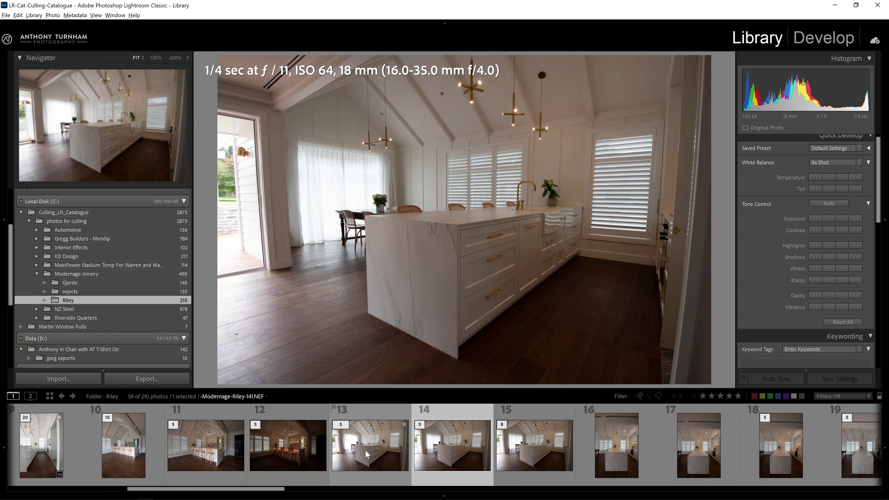
pyautogui.moveTo(353, 413); pyautogui.dragTo(100, 290)
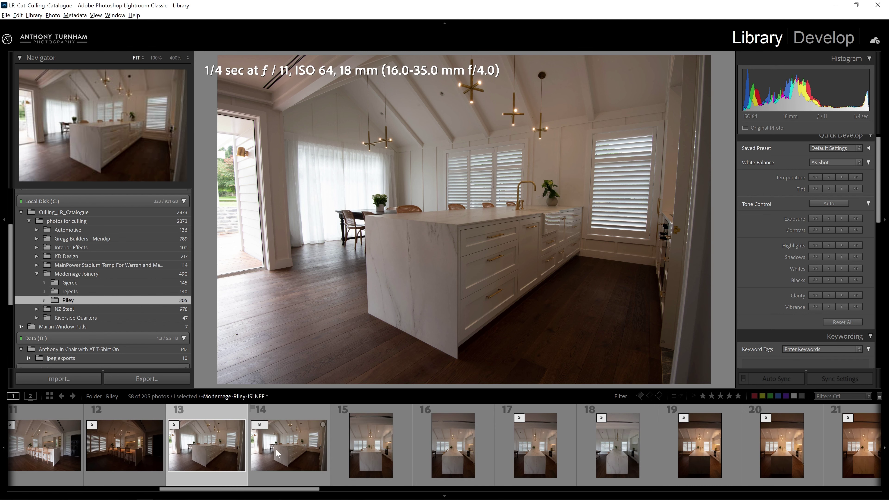
# Compare the angled island stacks 146 and 151 back and forth, including a look at the frames within stack 151
pyautogui.click(274, 468)
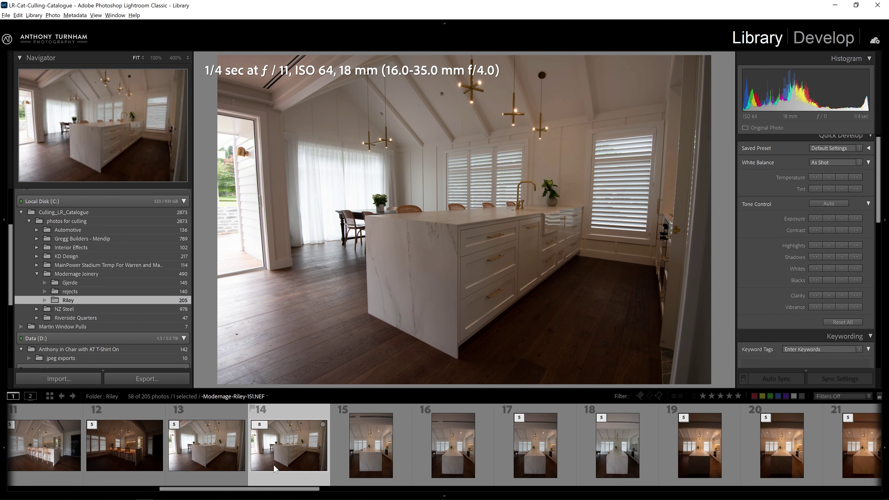
pyautogui.click(255, 427)
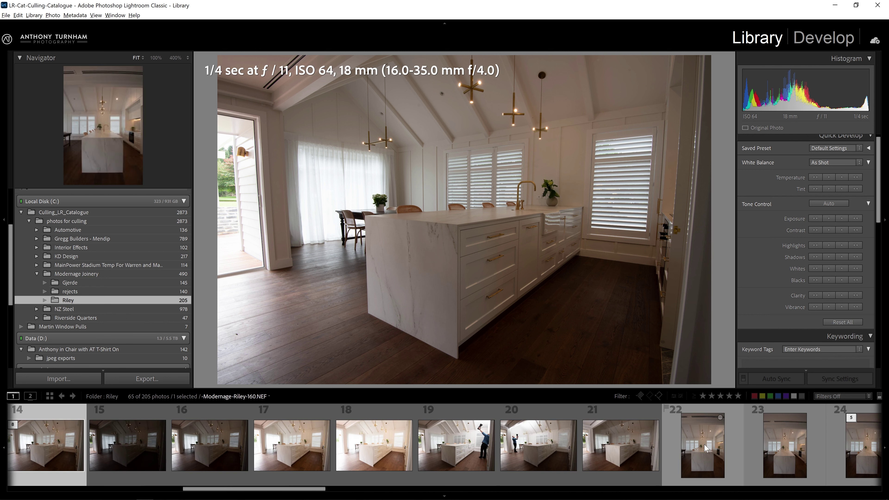
pyautogui.click(206, 465)
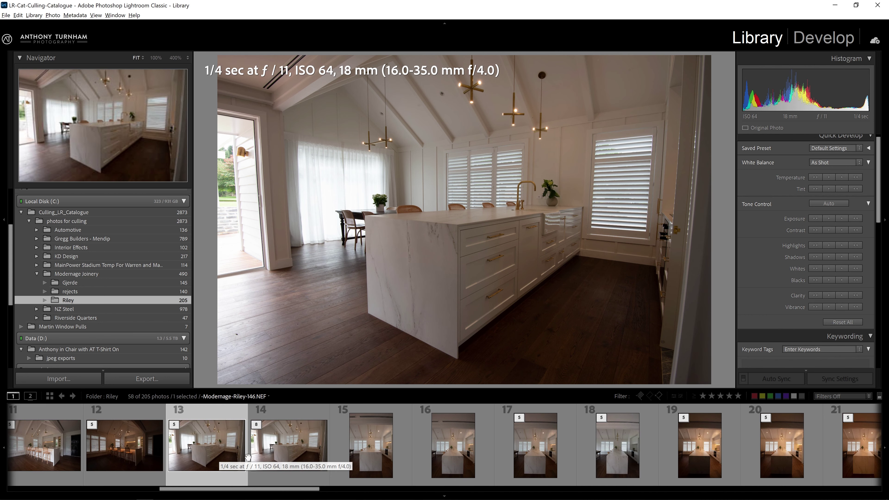
pyautogui.click(287, 442)
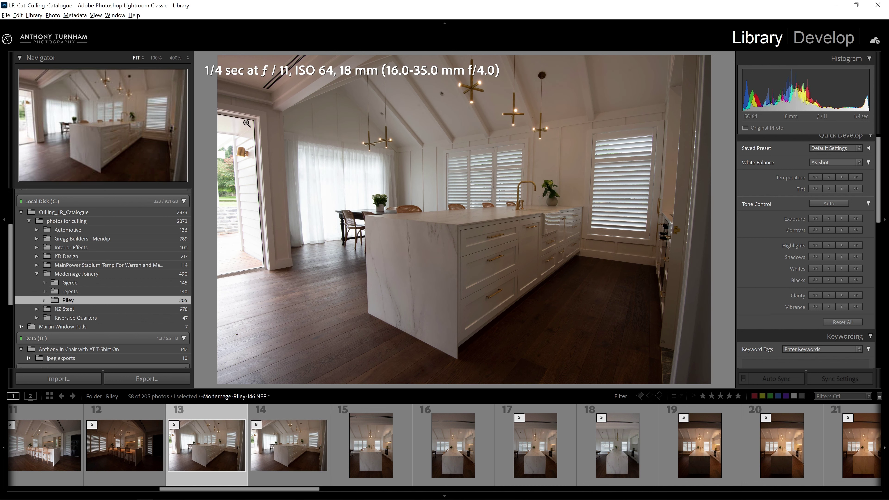
pyautogui.click(277, 444)
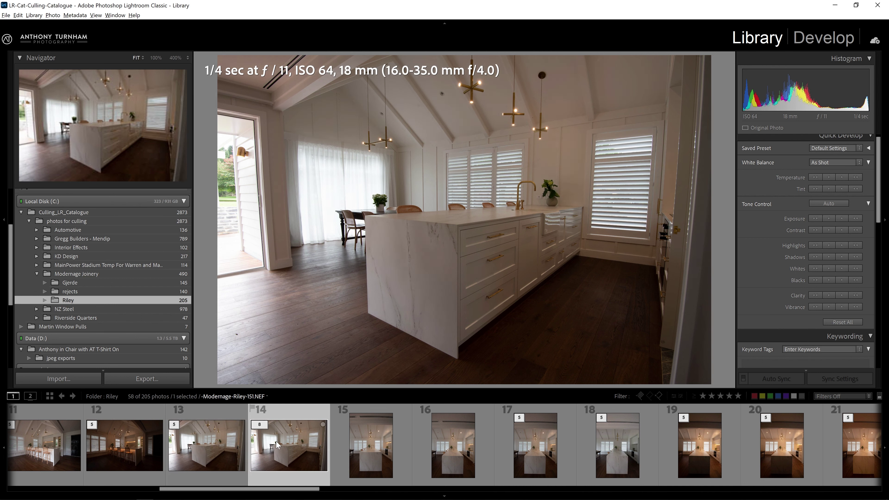
pyautogui.click(220, 457)
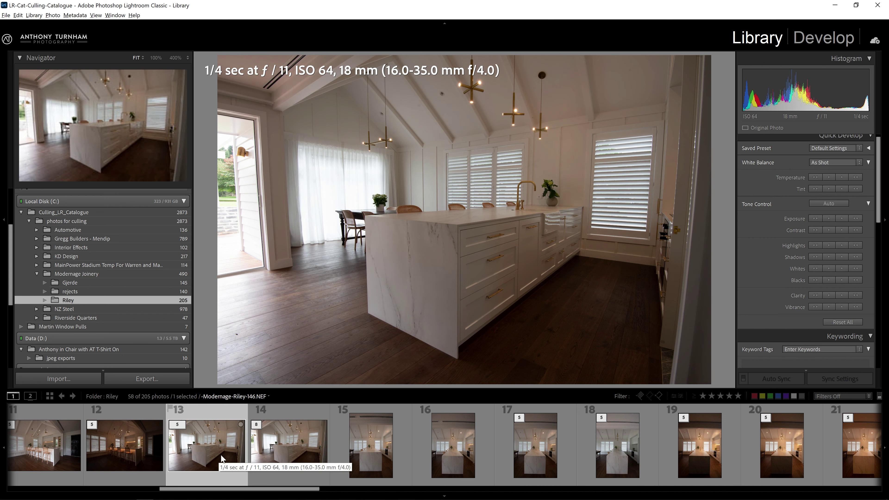
pyautogui.click(278, 444)
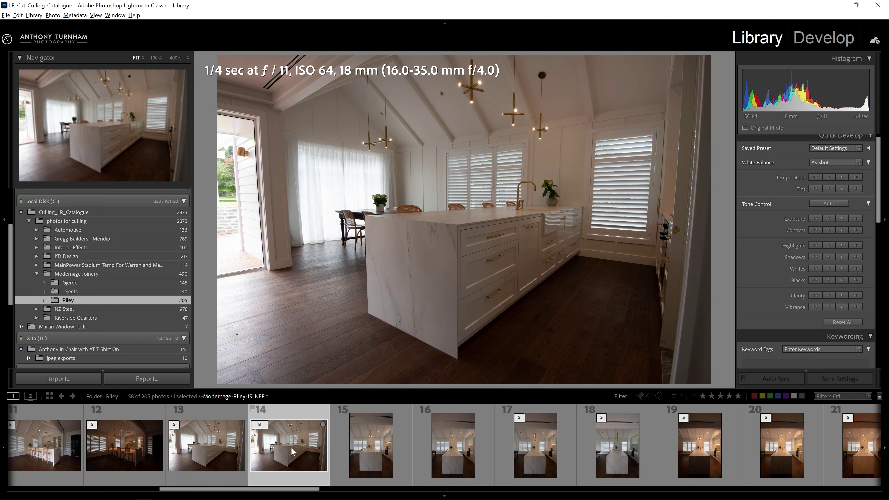
# Expand stack 151, review its flash frames 157 to 159, and collapse the stack again
pyautogui.click(259, 425)
pyautogui.scroll(-3, 379, 439)
pyautogui.click(491, 441)
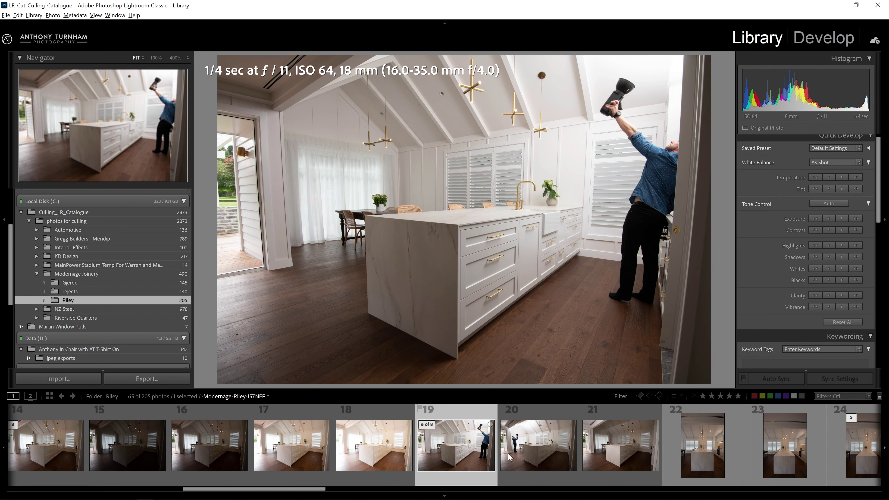
pyautogui.click(541, 451)
pyautogui.click(634, 457)
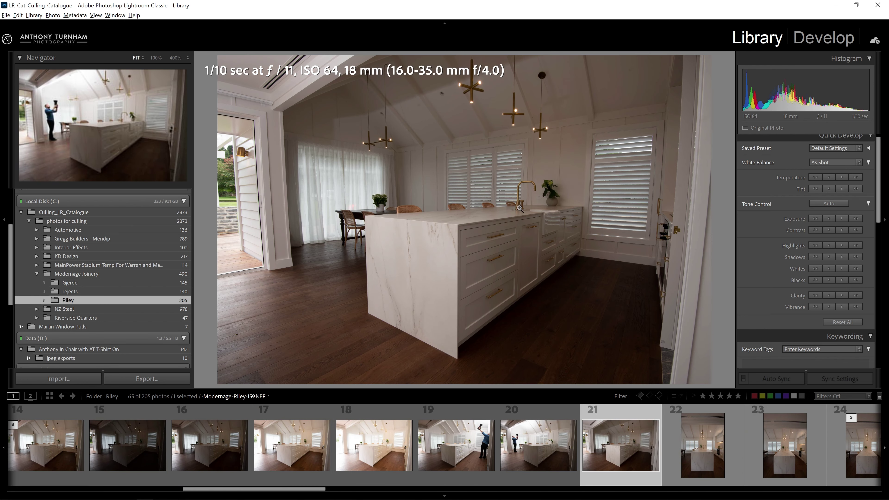
pyautogui.scroll(3, 323, 451)
pyautogui.click(323, 452)
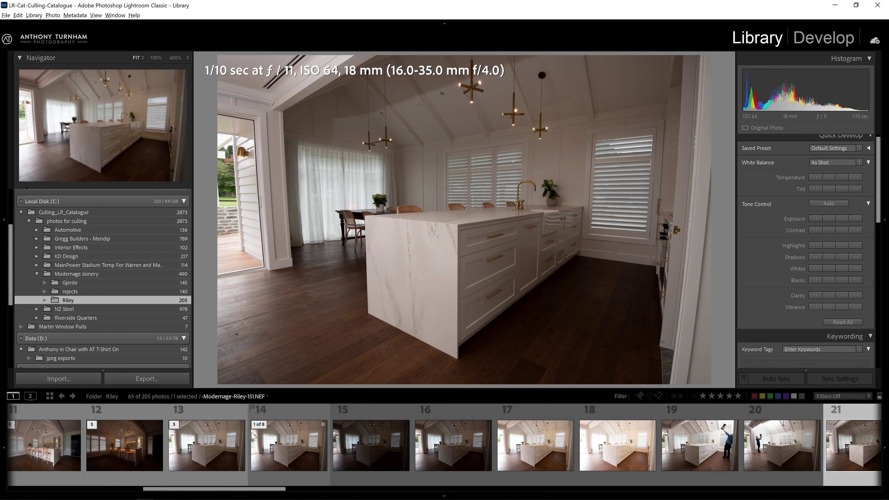
pyautogui.click(259, 424)
# Move the duplicate angled island stack 146 to the rejects folder, keeping stack 151
pyautogui.click(455, 455)
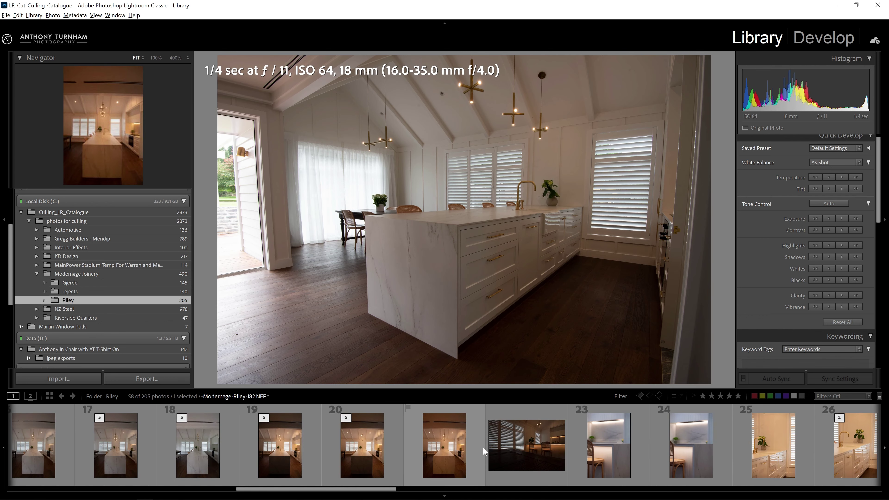
pyautogui.scroll(9, 464, 455)
pyautogui.click(568, 451)
pyautogui.moveTo(551, 452); pyautogui.dragTo(84, 290)
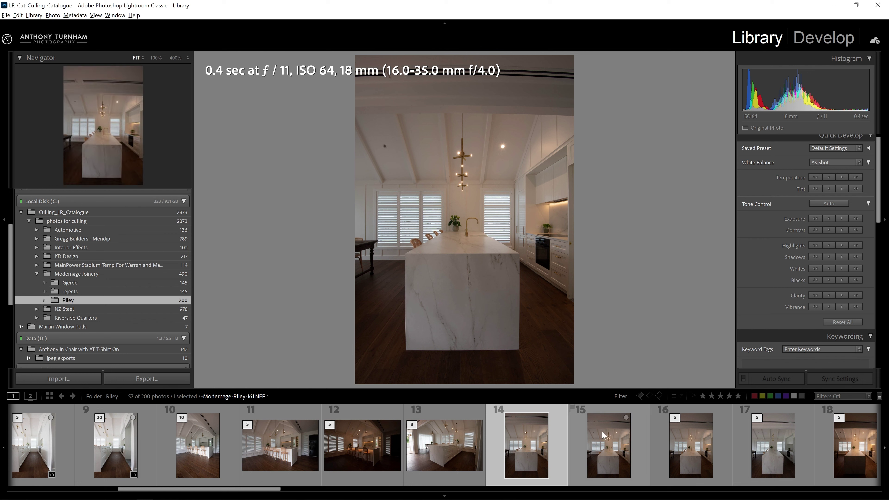
# Compare the front-on island frames 160, 161 and 162, and move single frames 160 and 161 to the rejects folder
pyautogui.click(605, 437)
pyautogui.click(683, 444)
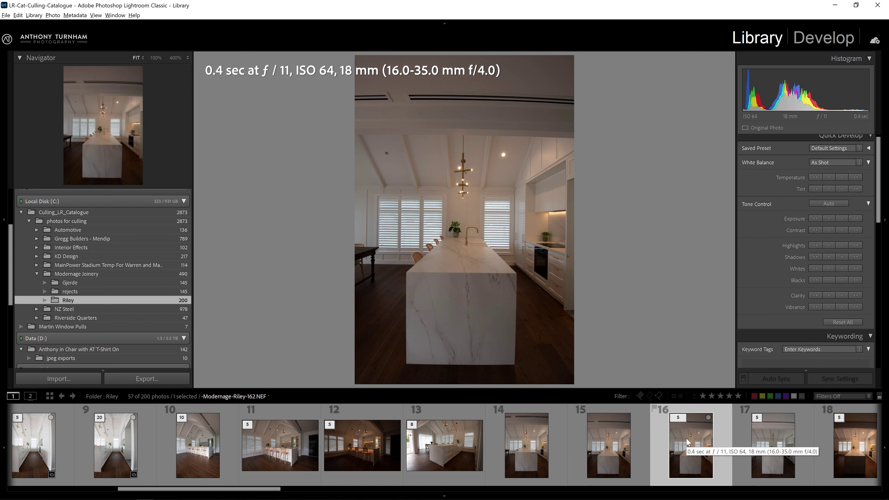
pyautogui.click(526, 447)
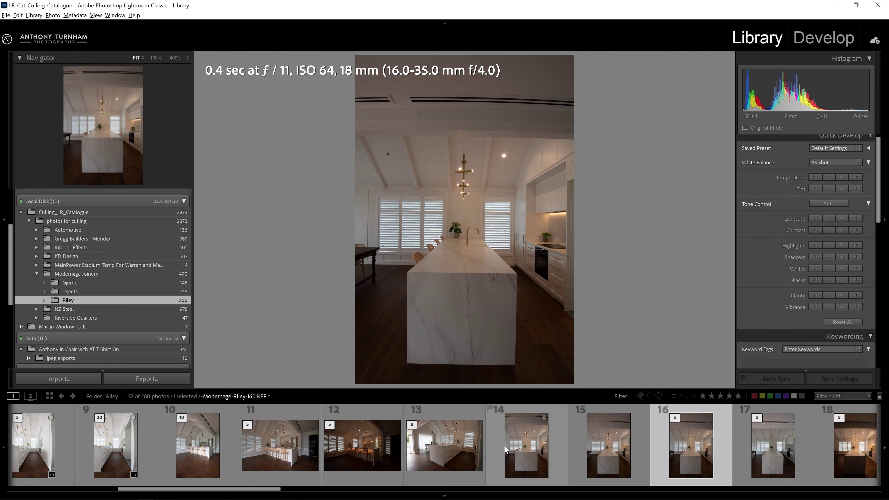
pyautogui.keyDown('shift'); pyautogui.click(599, 450); pyautogui.keyUp('shift')
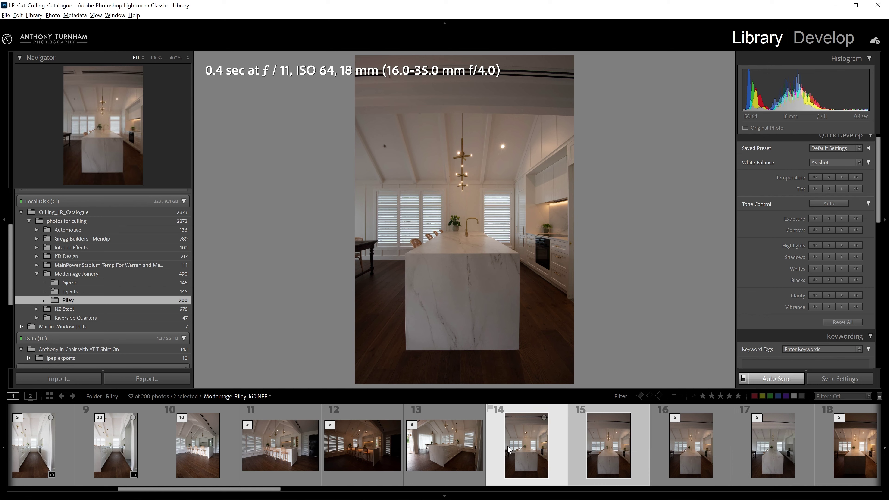
pyautogui.moveTo(598, 452); pyautogui.dragTo(70, 291)
# Compare the matching front-on island stacks 162 and 167, and group both into one stack
pyautogui.click(445, 445)
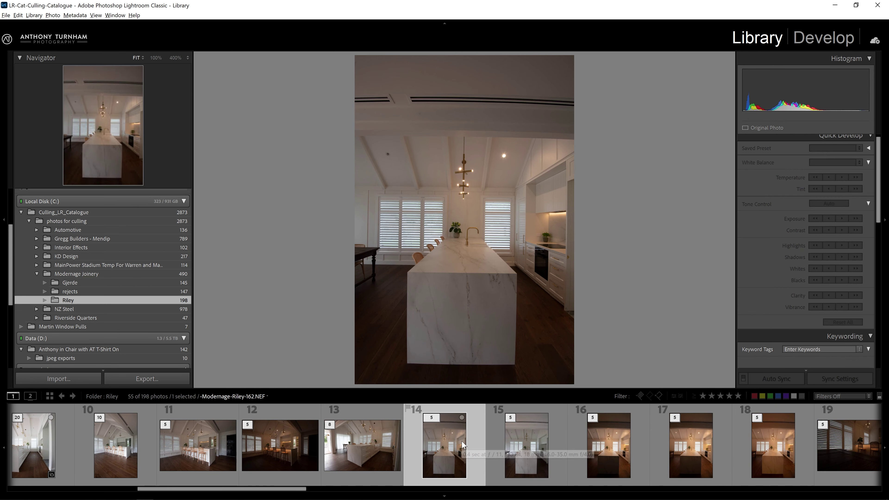
pyautogui.click(514, 442)
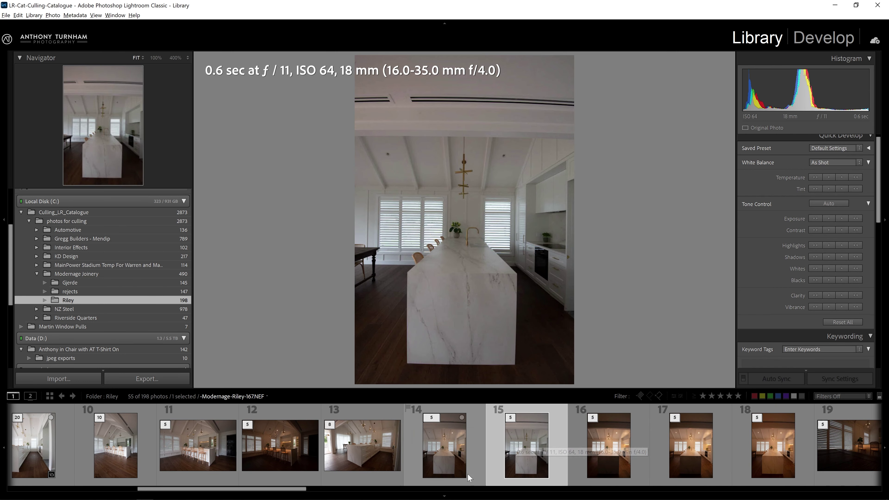
pyautogui.click(433, 465)
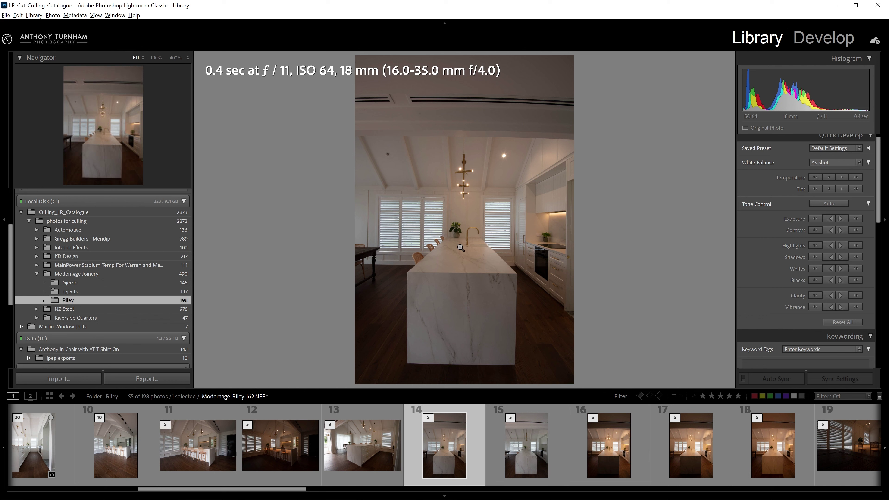
pyautogui.keyDown('shift'); pyautogui.click(511, 451); pyautogui.keyUp('shift')
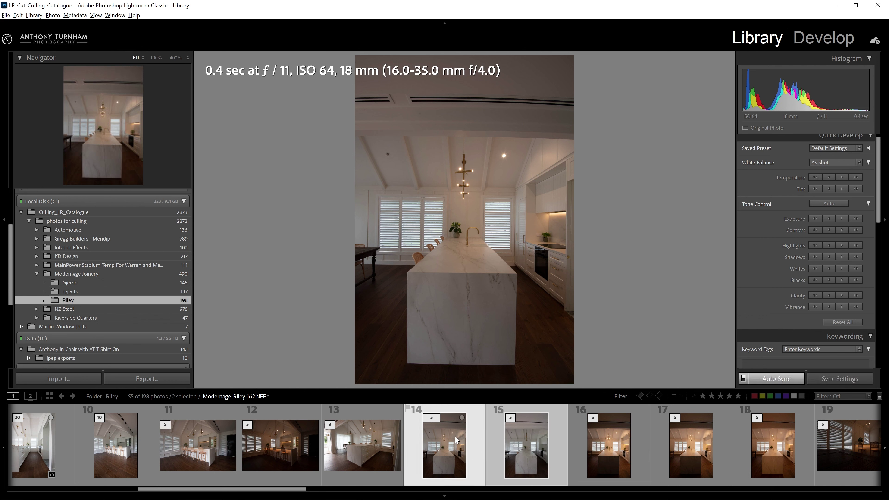
pyautogui.hotkey('ctrl', 'g')
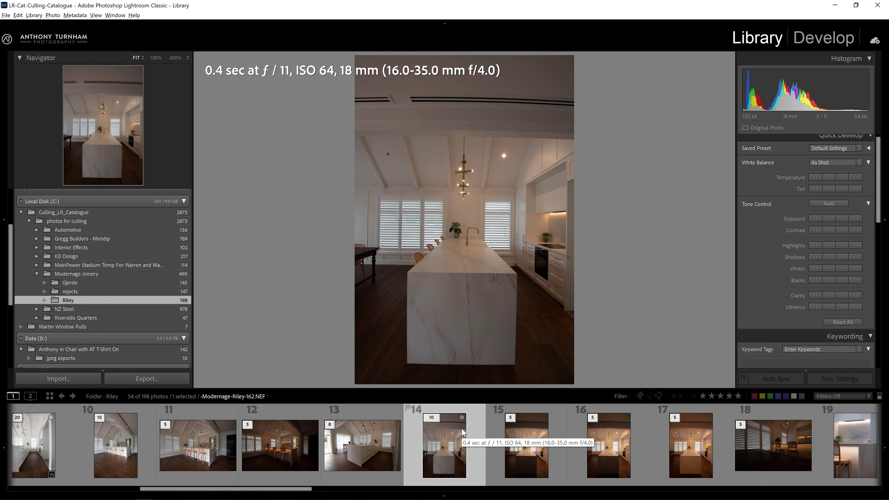
# Compare the warm-lit island stacks 172, 177 and 182, and move stacks 172 and 177 to the rejects folder
pyautogui.press('Right')
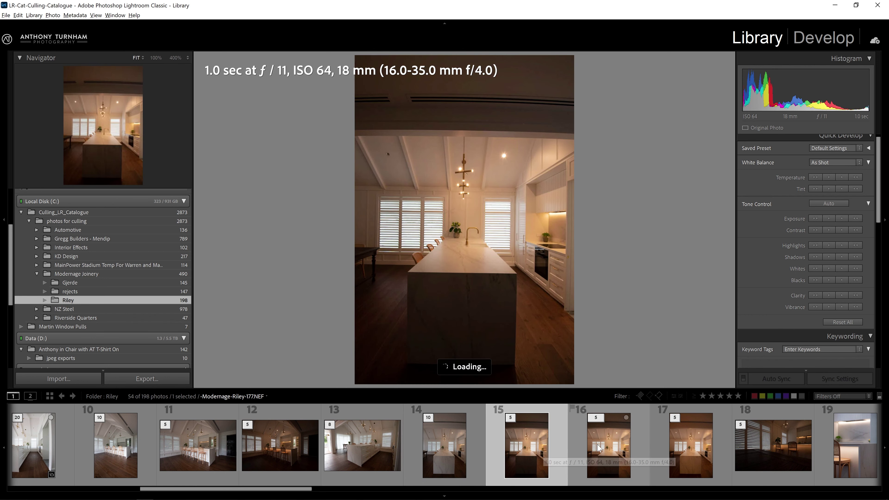
pyautogui.press('Right')
pyautogui.press('Right')
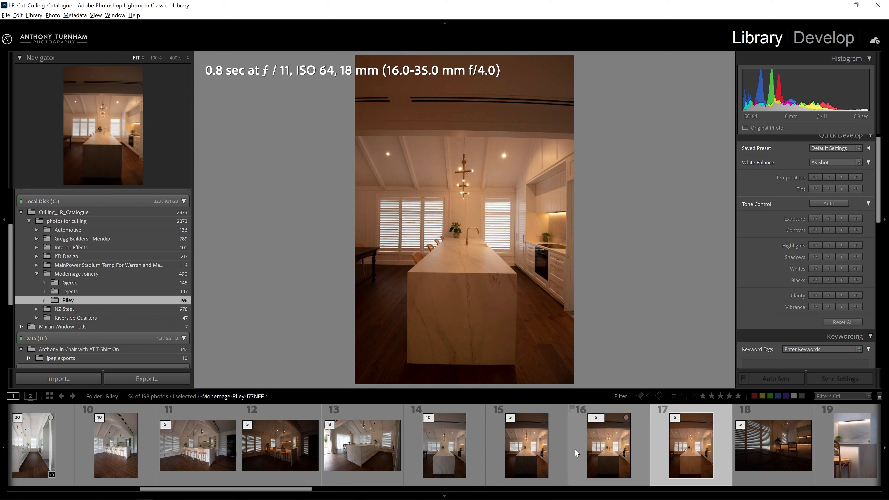
pyautogui.click(547, 444)
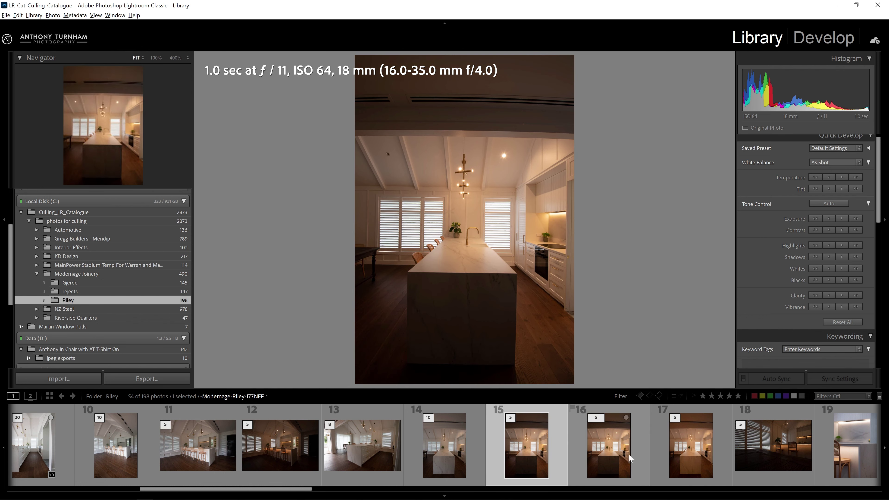
pyautogui.click(686, 451)
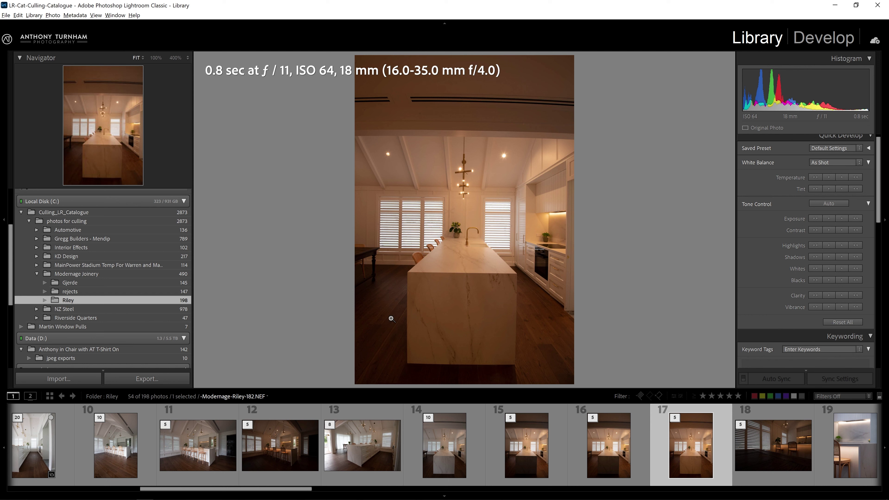
pyautogui.press('Left')
pyautogui.press('Left')
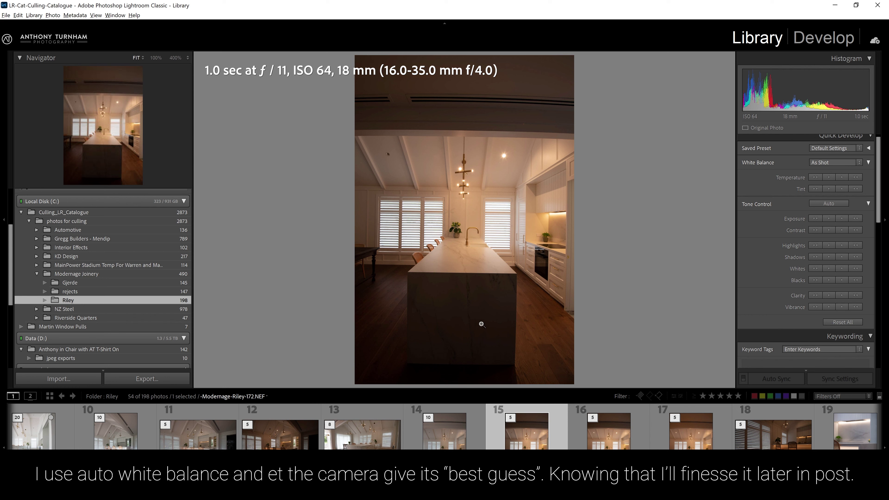
pyautogui.keyDown('ctrl'); pyautogui.click(609, 434); pyautogui.keyUp('ctrl')
pyautogui.moveTo(530, 441); pyautogui.dragTo(110, 292)
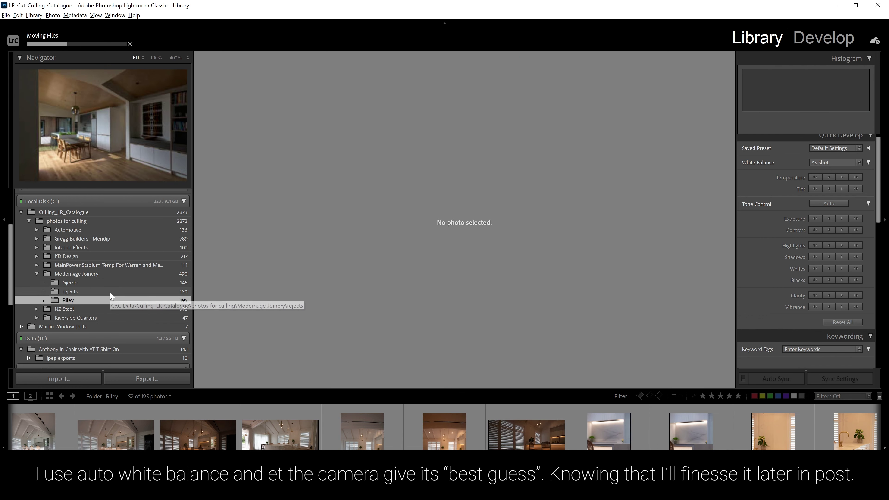
# Check the dark table-level view in stack 187 and move that stack to the rejects folder
pyautogui.click(517, 446)
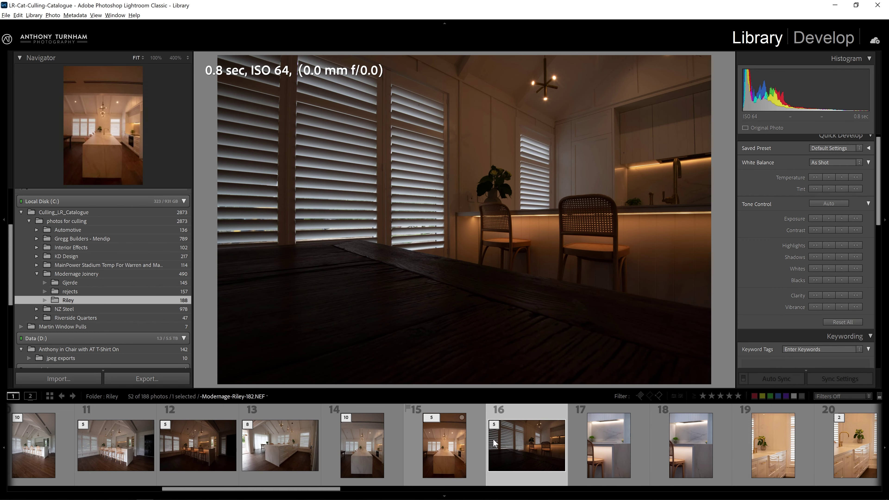
pyautogui.click(617, 453)
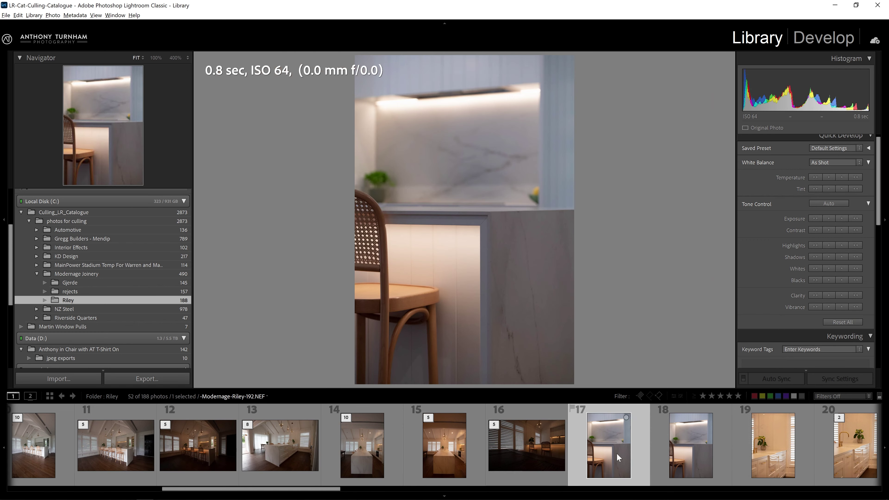
pyautogui.click(544, 441)
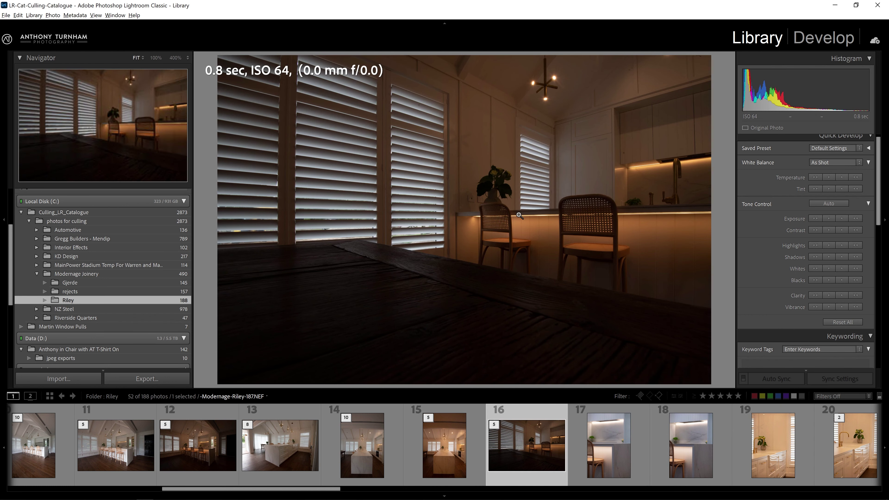
pyautogui.moveTo(538, 444); pyautogui.dragTo(94, 292)
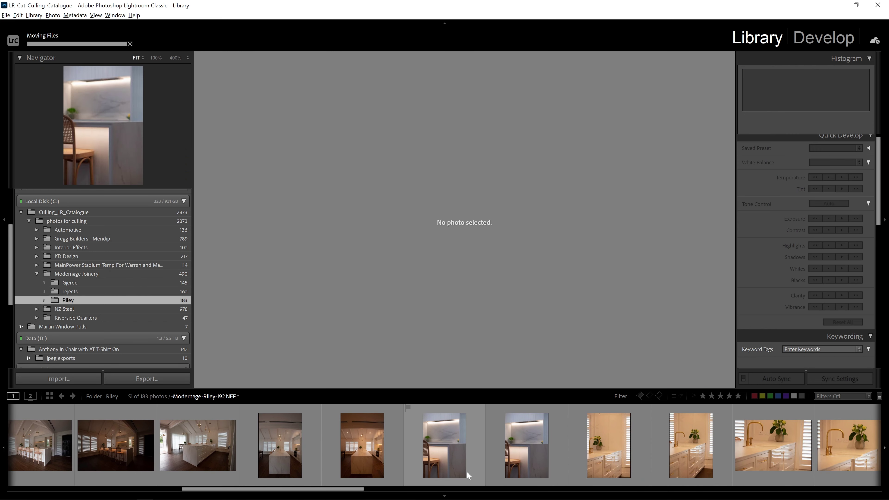
# Look through the close-up detail shots from the bar stool and sink to the lit glass-fronted cabinet
pyautogui.click(451, 457)
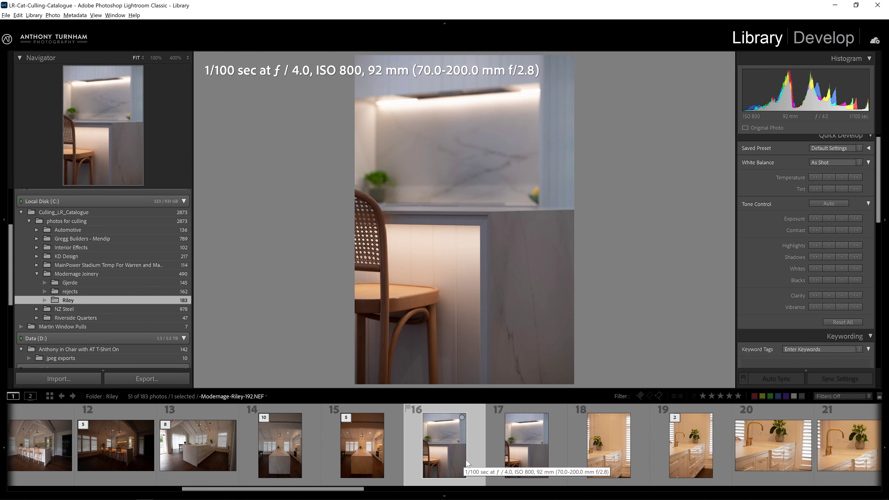
pyautogui.click(502, 445)
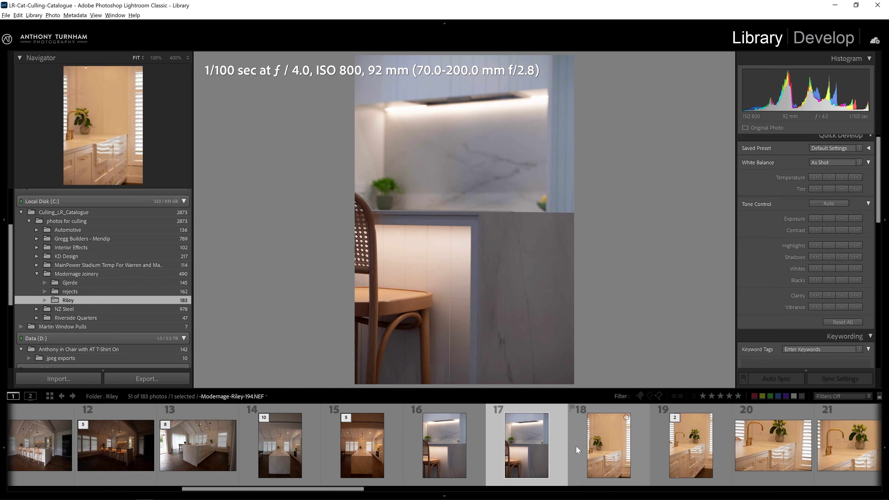
pyautogui.click(604, 450)
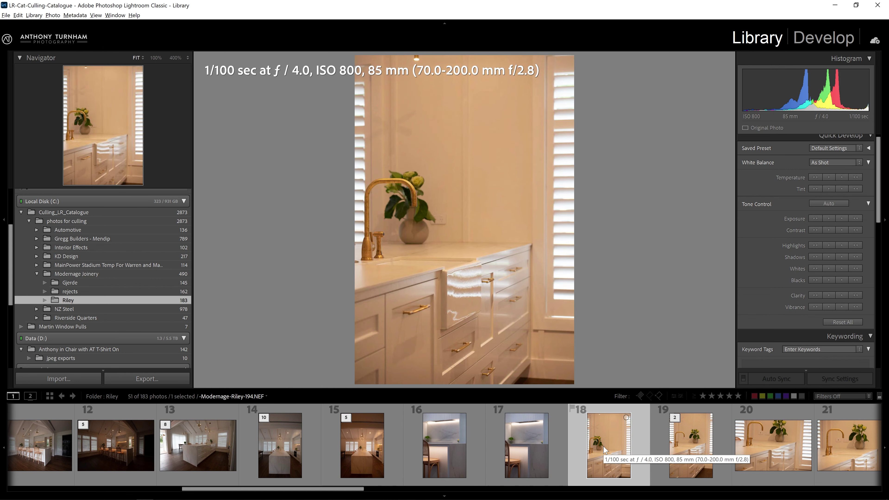
pyautogui.click(679, 450)
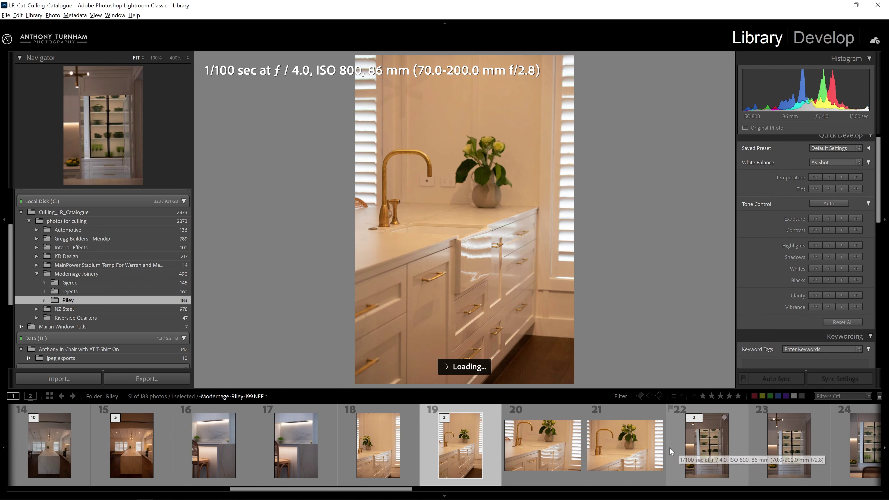
pyautogui.click(618, 450)
pyautogui.click(702, 445)
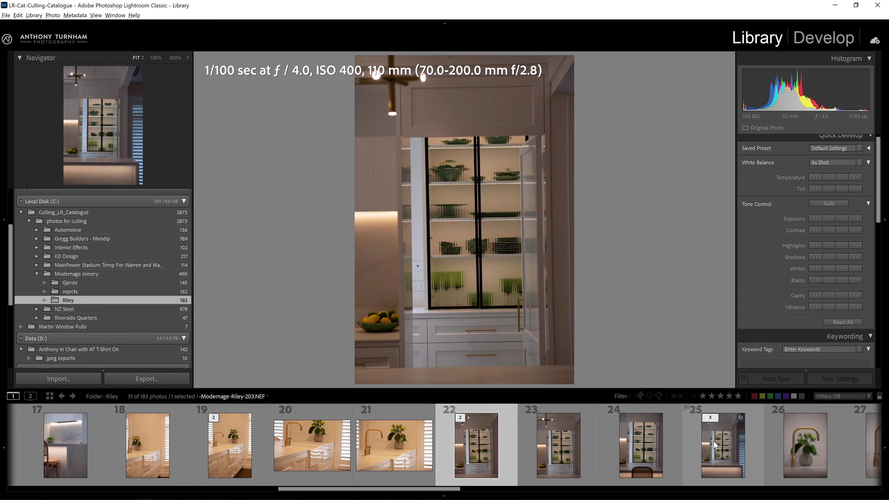
pyautogui.click(715, 445)
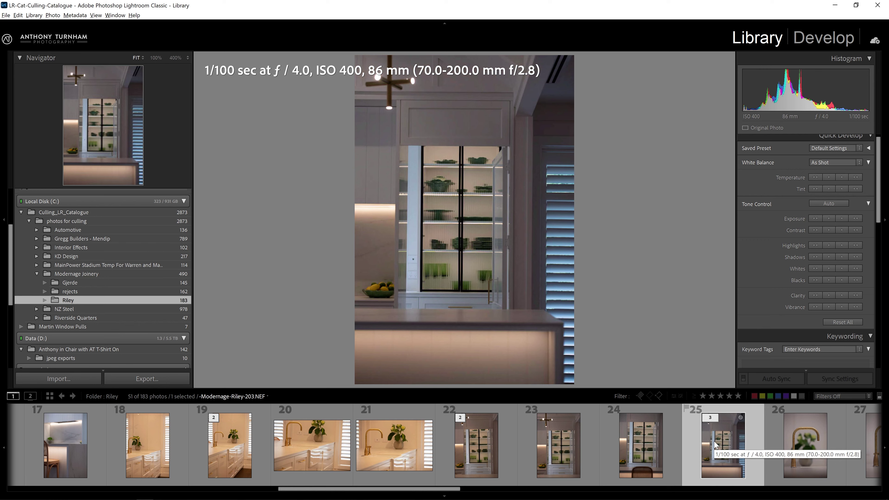
# Select the detail-shot stacks from the sink close-up through to the range wall and break them up into individual frames
pyautogui.keyDown('ctrl'); pyautogui.click(245, 474); pyautogui.keyUp('ctrl')
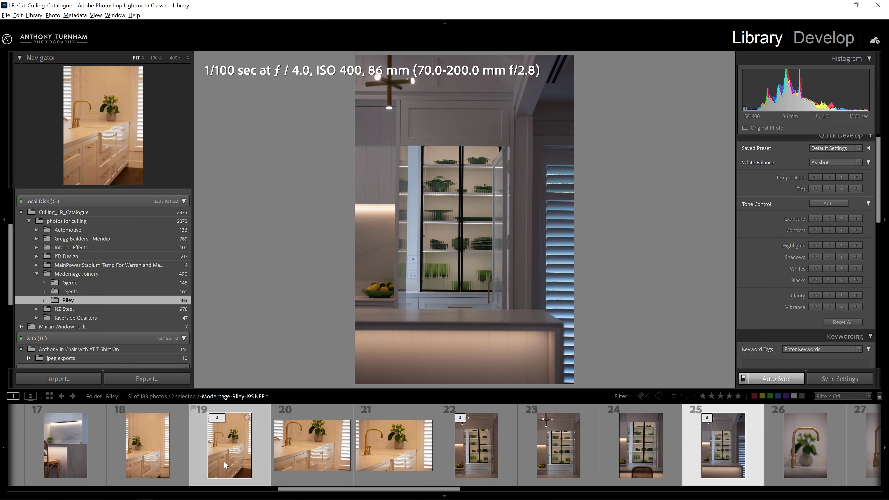
pyautogui.keyDown('ctrl'); pyautogui.click(462, 451); pyautogui.keyUp('ctrl')
pyautogui.scroll(-3, 524, 452)
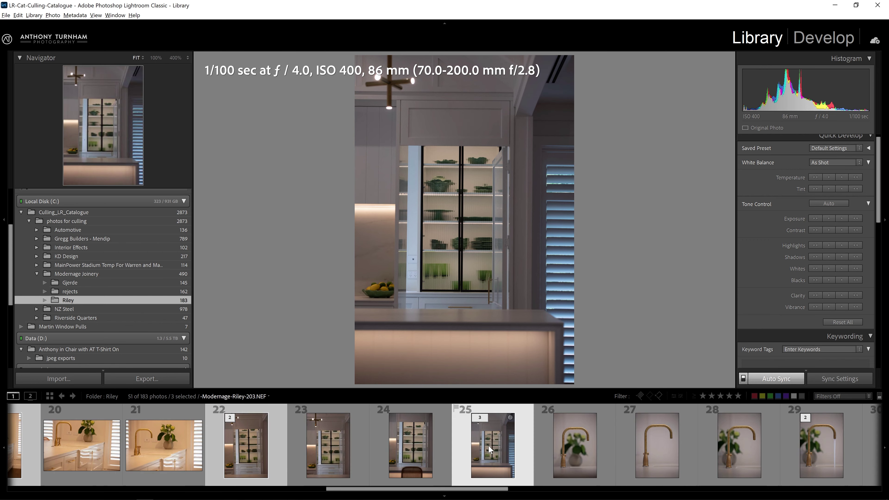
pyautogui.keyDown('ctrl'); pyautogui.click(814, 455); pyautogui.keyUp('ctrl')
pyautogui.scroll(-8, 630, 451)
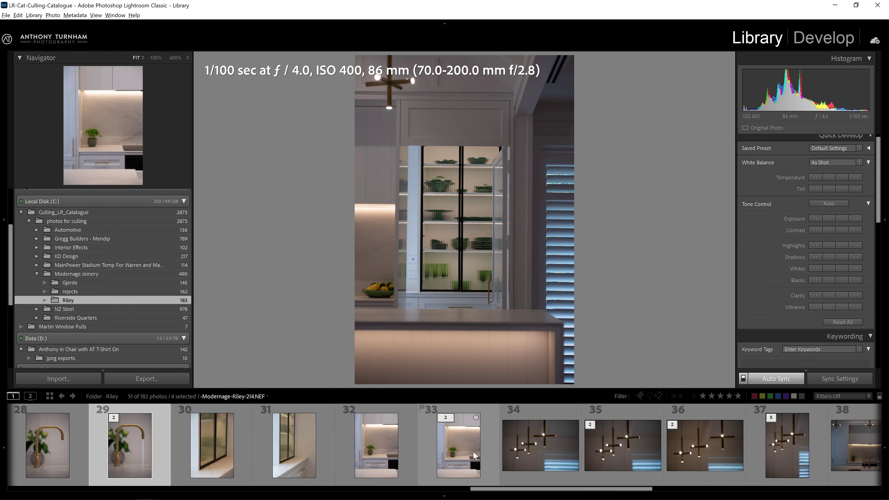
pyautogui.keyDown('ctrl'); pyautogui.click(474, 455); pyautogui.keyUp('ctrl')
pyautogui.keyDown('ctrl'); pyautogui.click(623, 448); pyautogui.keyUp('ctrl')
pyautogui.keyDown('ctrl'); pyautogui.click(705, 448); pyautogui.keyUp('ctrl')
pyautogui.keyDown('ctrl'); pyautogui.click(787, 448); pyautogui.keyUp('ctrl')
pyautogui.scroll(-8, 718, 448)
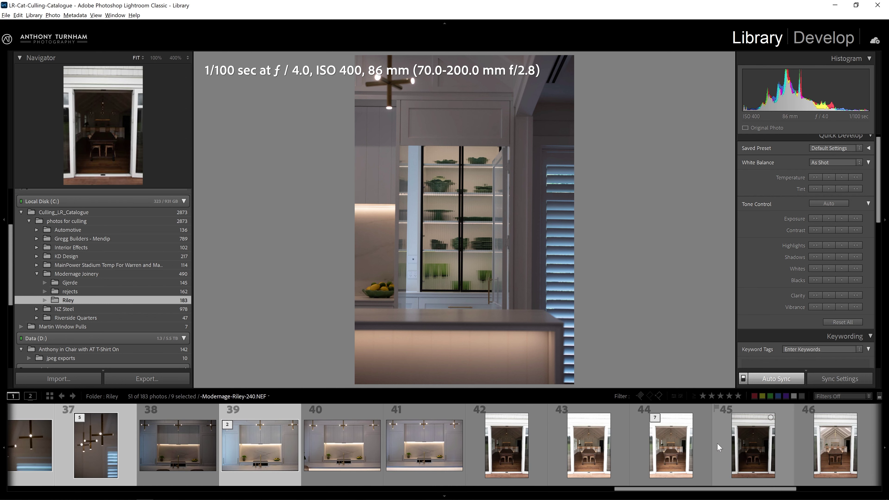
pyautogui.scroll(6, 630, 448)
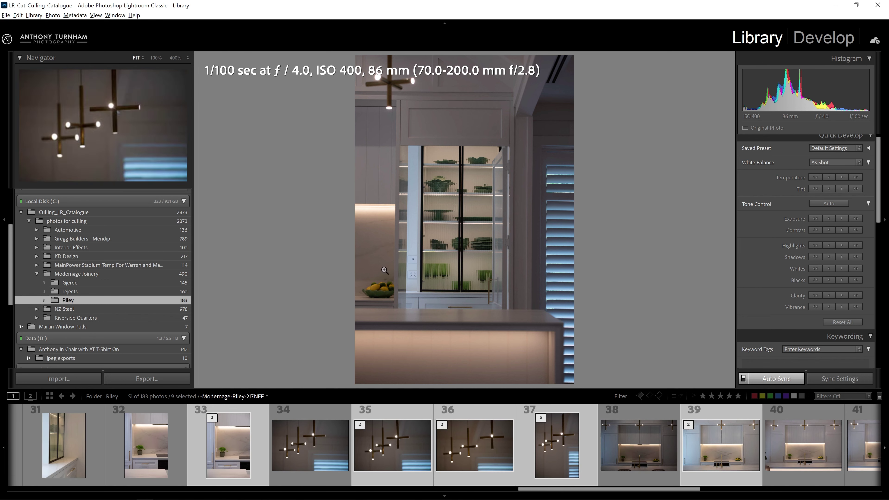
pyautogui.click(52, 15)
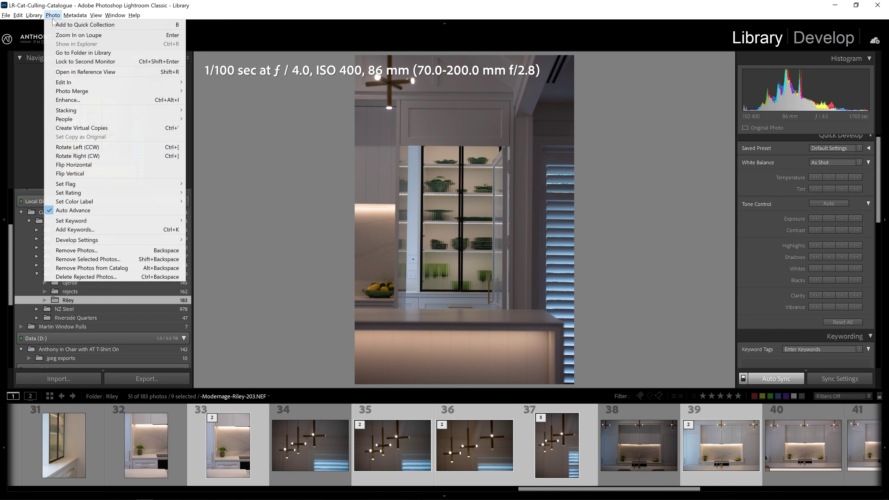
pyautogui.moveTo(147, 111)
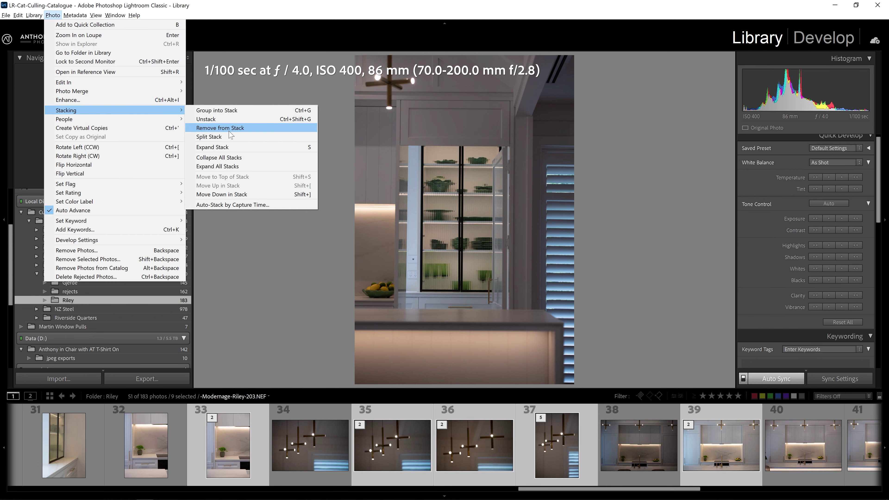
pyautogui.click(231, 128)
# Compare the bar stool close-ups 192 and 193 back and forth
pyautogui.click(451, 452)
pyautogui.press('Right')
pyautogui.press('Right')
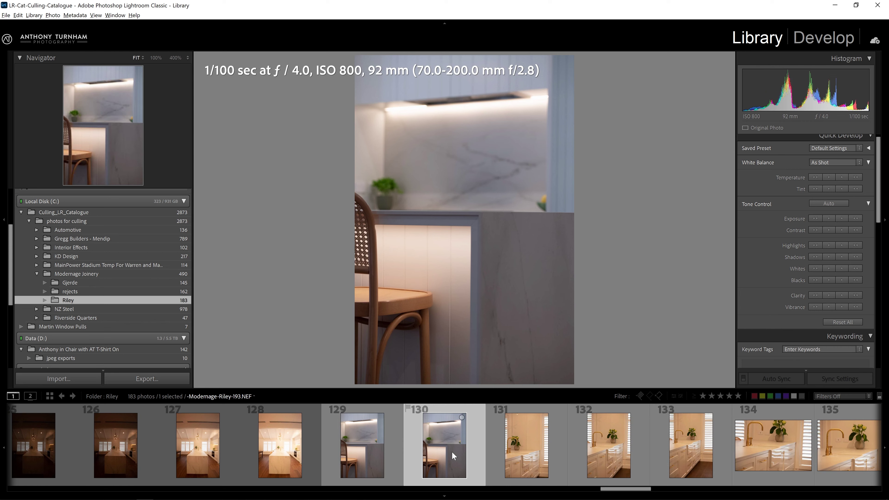
pyautogui.press('Left')
pyautogui.press('Left')
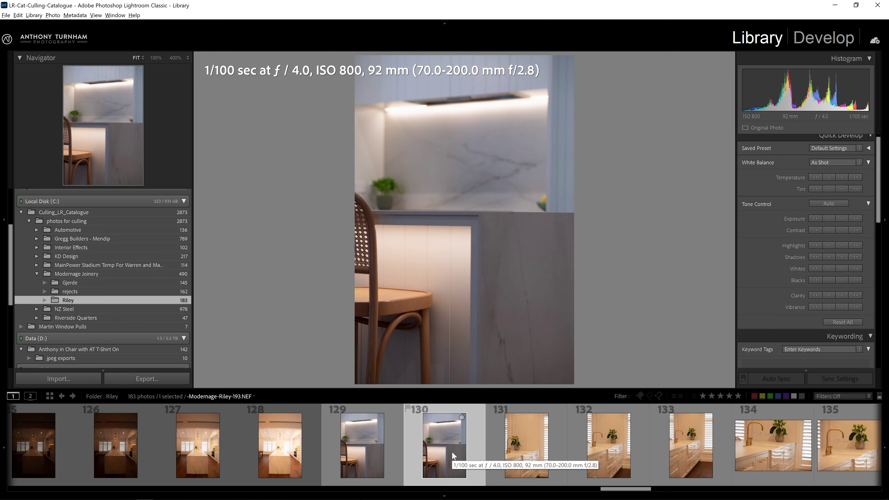
# Go through the bar stool and sink close-ups up to frame 198, flagging 193, 196 and 198 as picks
pyautogui.press('Right')
pyautogui.press('Right')
pyautogui.press('Right')
pyautogui.press('Right')
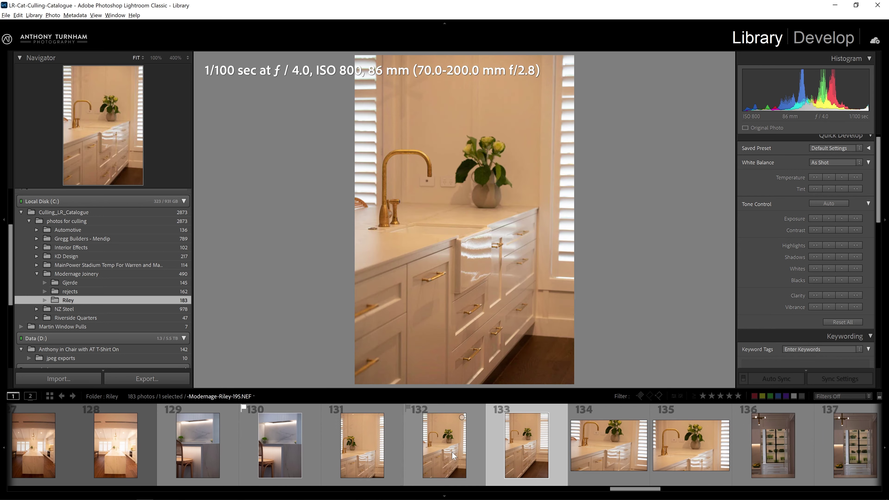
pyautogui.press('Right')
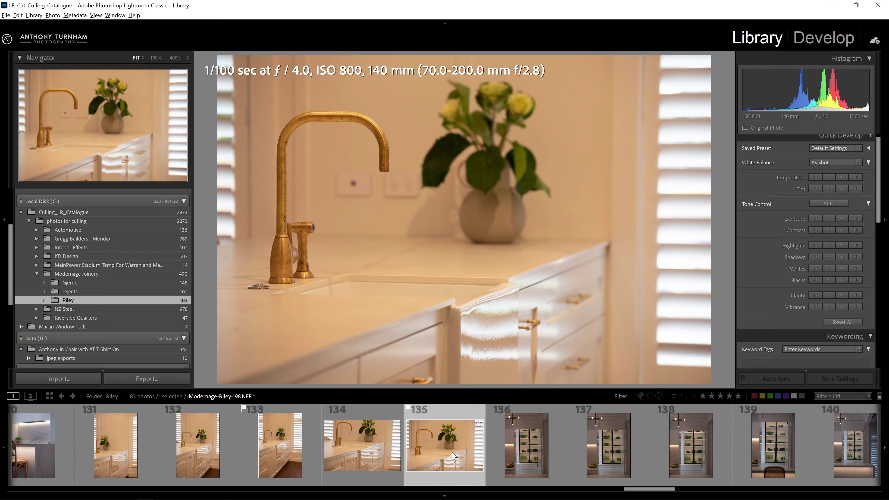
# Go through the lit glass-fronted cabinet shots 199 to 205 and flag 201, 203 and 205 as picks
pyautogui.press('Right')
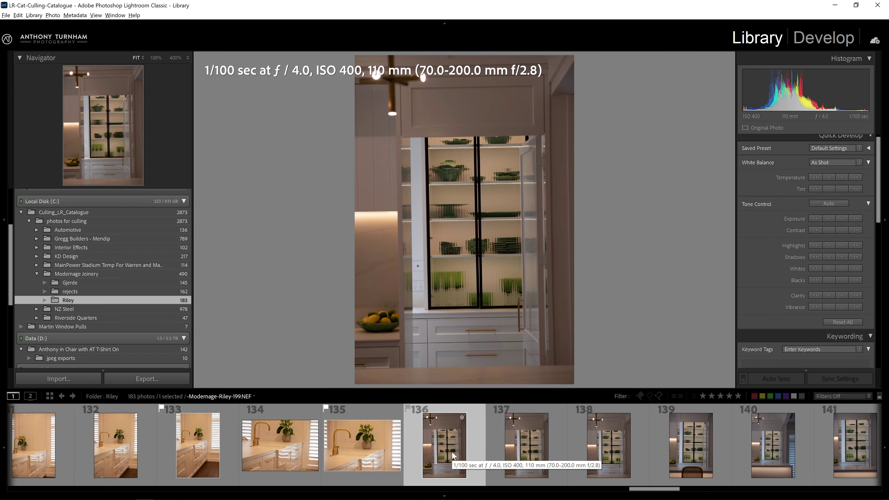
pyautogui.press('capslock')
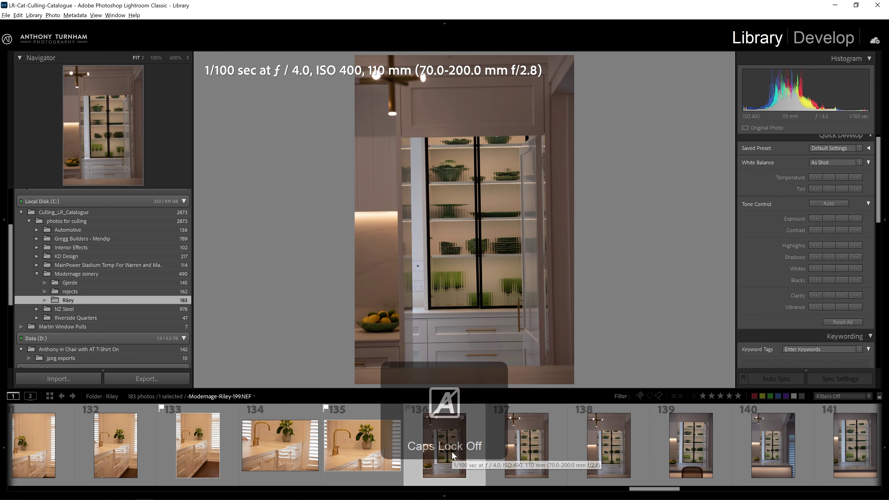
pyautogui.press('Right')
pyautogui.press('Right')
pyautogui.press('p')
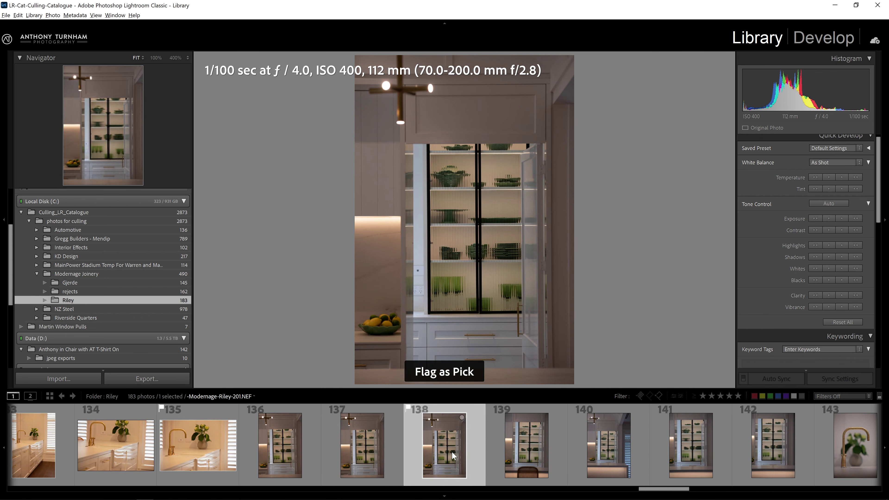
pyautogui.press('Right')
pyautogui.press('Right')
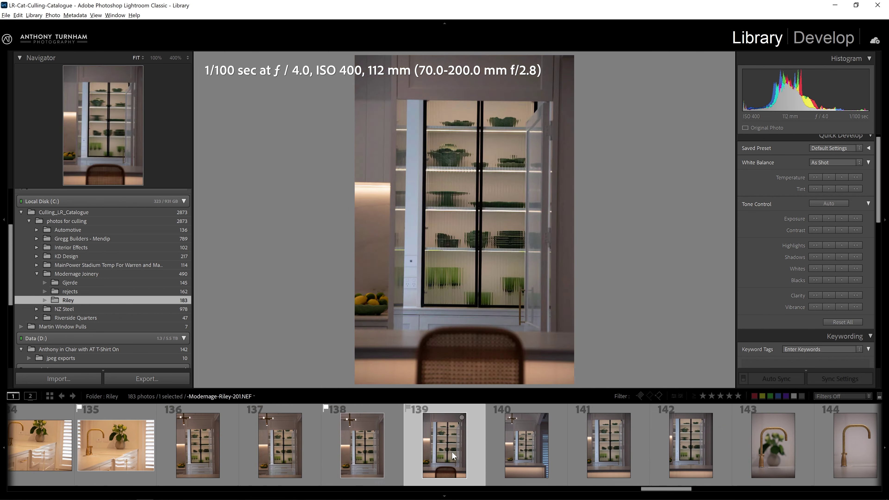
pyautogui.press('Right')
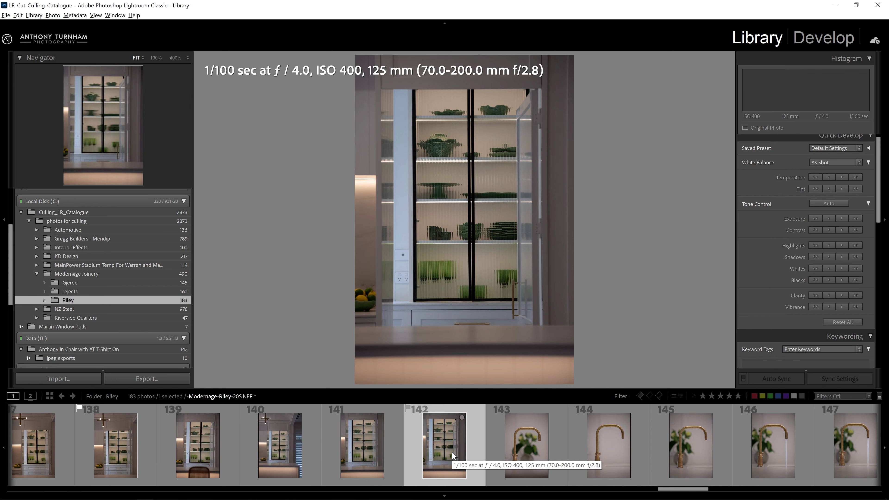
pyautogui.press('Right')
pyautogui.press('p')
pyautogui.press('Right')
pyautogui.press('p')
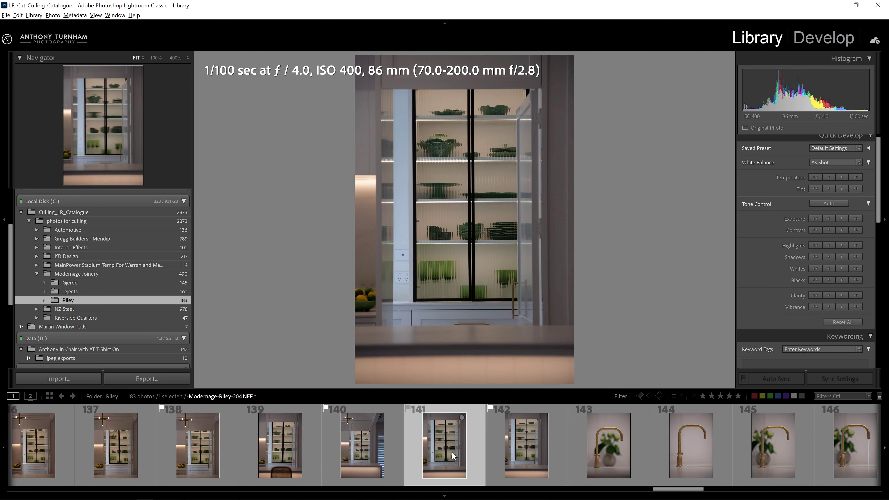
# Go through the brass tap close-ups and flag frames 206, 207 and 210 as picks
pyautogui.press('Right')
pyautogui.press('p')
pyautogui.press('Right')
pyautogui.press('Right')
pyautogui.press('Right')
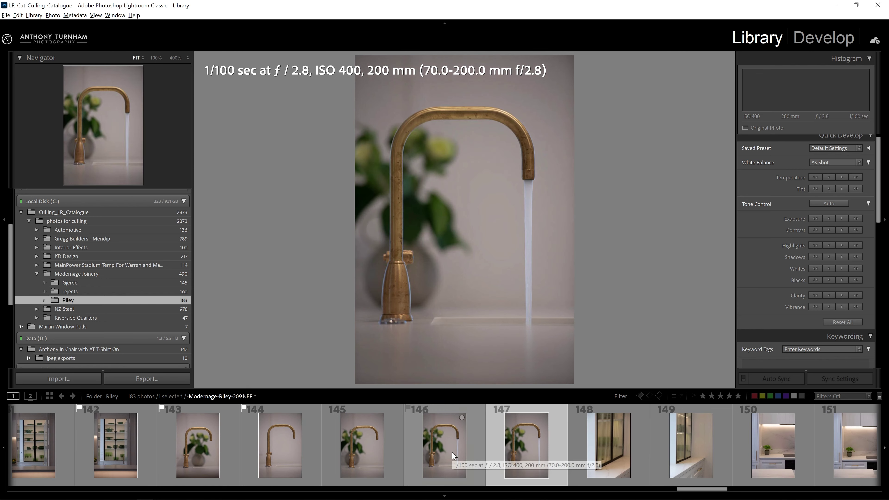
pyautogui.press('p')
# Compare the fluted-glass cabinet close-ups 211 and 212, leaving 211 unflagged and flagging 212 as a pick
pyautogui.press('Right')
pyautogui.press('Right')
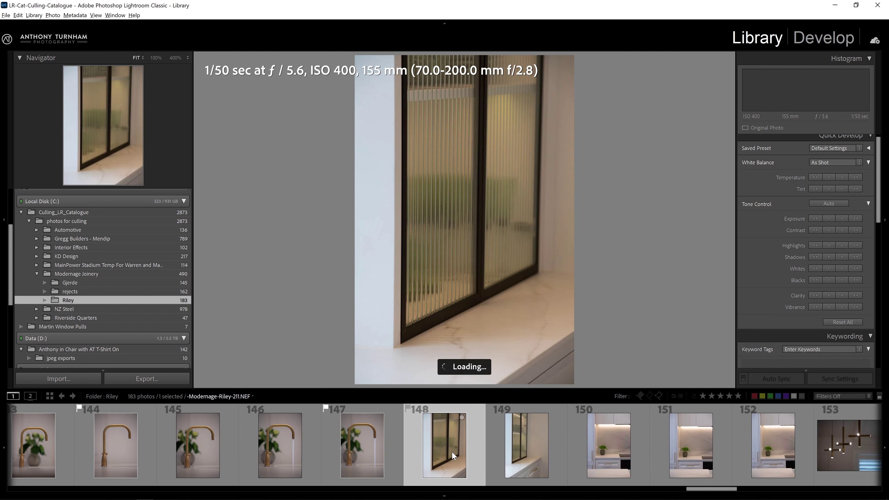
pyautogui.press('Left')
pyautogui.press('p')
pyautogui.press('Right')
pyautogui.press('p')
pyautogui.press('Left')
pyautogui.press('u')
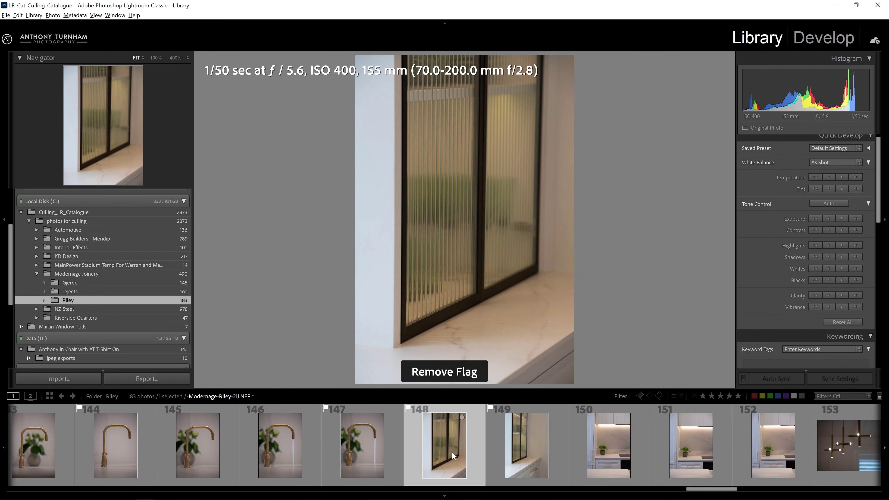
pyautogui.press('Right')
pyautogui.press('Left')
pyautogui.press('Right')
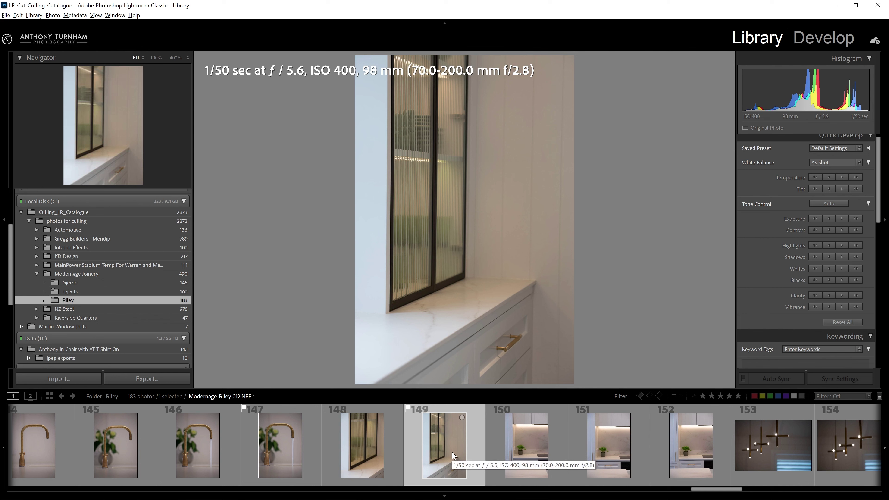
# Compare the three flagged brass tap shots 206, 207 and 210 side by side
pyautogui.click(297, 431)
pyautogui.scroll(3, 297, 430)
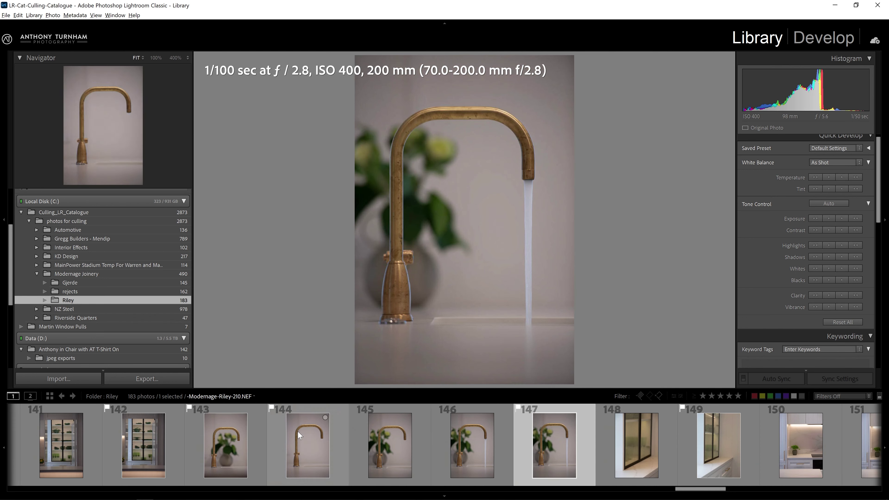
pyautogui.keyDown('ctrl'); pyautogui.click(328, 450); pyautogui.keyUp('ctrl')
pyautogui.keyDown('ctrl'); pyautogui.click(237, 421); pyautogui.keyUp('ctrl')
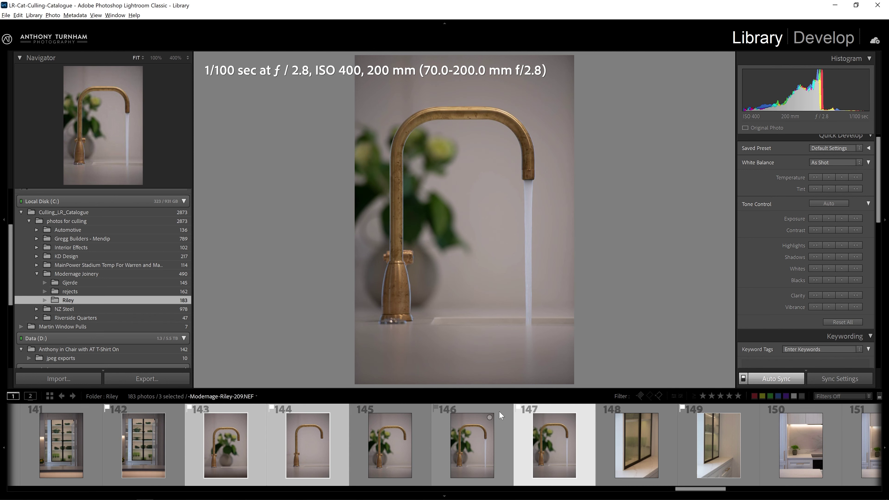
pyautogui.press('n')
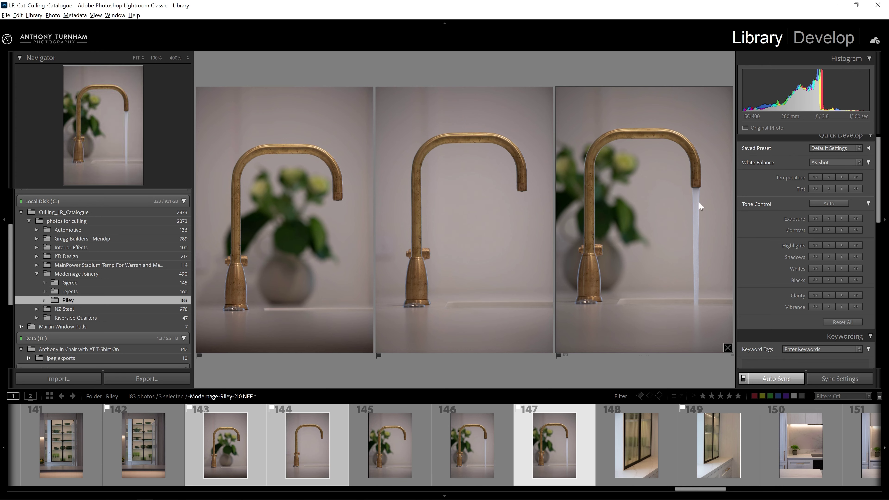
# Compare the potted-plant splashback shots 213 to 215 side by side, hiding the folder list to enlarge them
pyautogui.press('e')
pyautogui.press('Right')
pyautogui.press('Right')
pyautogui.press('Right')
pyautogui.press('Right')
pyautogui.press('Right')
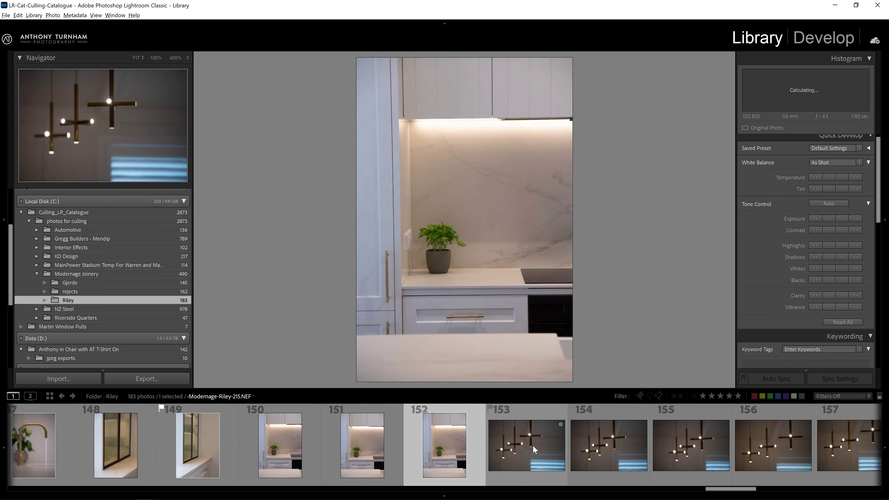
pyautogui.press('Left')
pyautogui.press('Left')
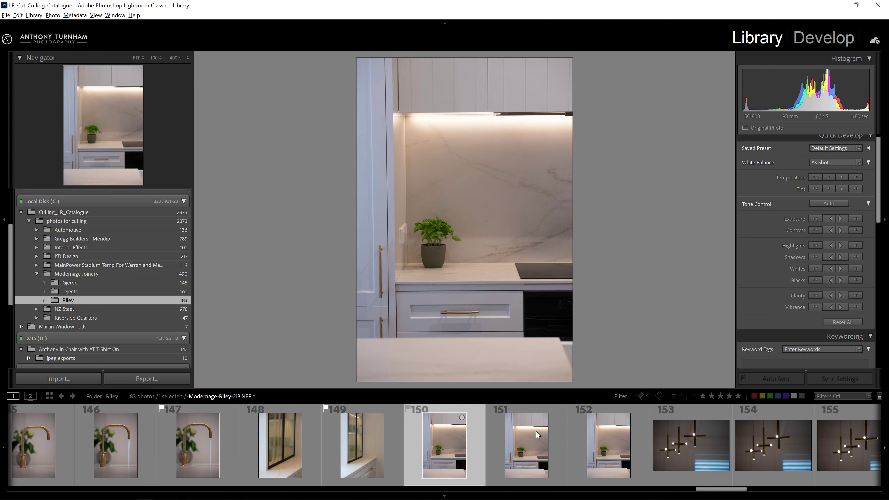
pyautogui.keyDown('shift'); pyautogui.click(581, 444); pyautogui.keyUp('shift')
pyautogui.press('n')
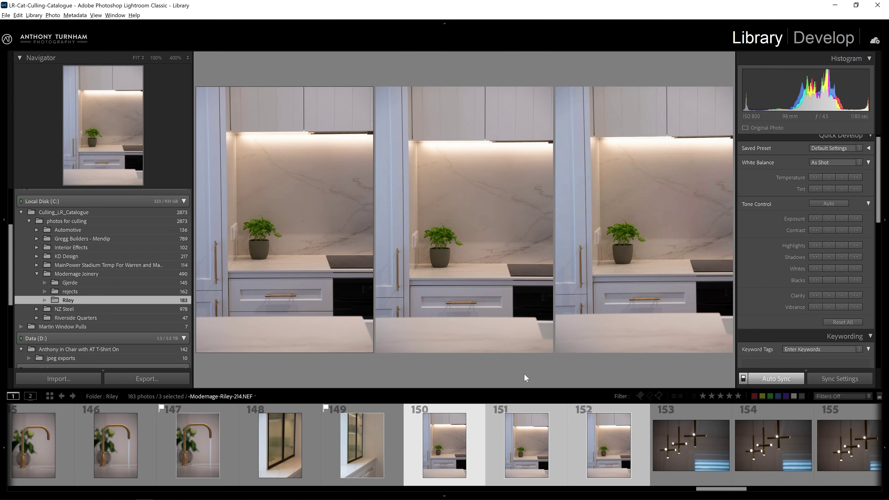
pyautogui.press('F7')
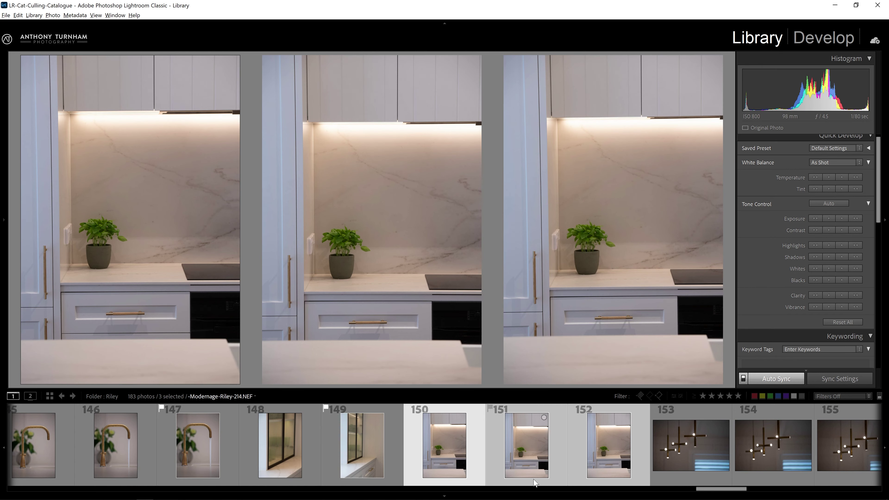
# Flag splashback frame 214 as a pick and check it against the running-tap shot 210
pyautogui.click(501, 443)
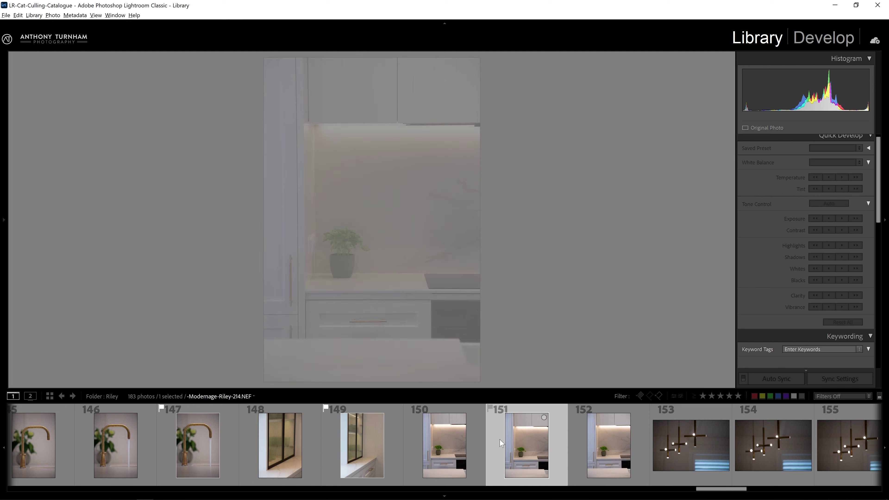
pyautogui.press('p')
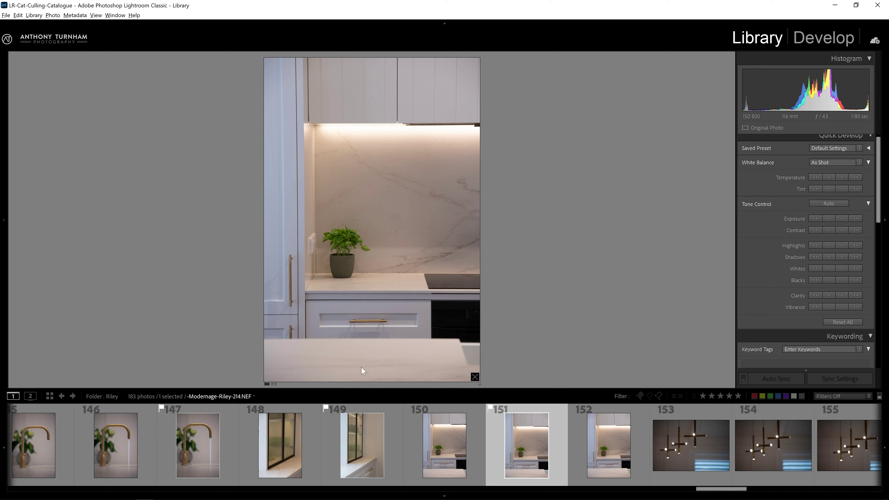
pyautogui.click(208, 449)
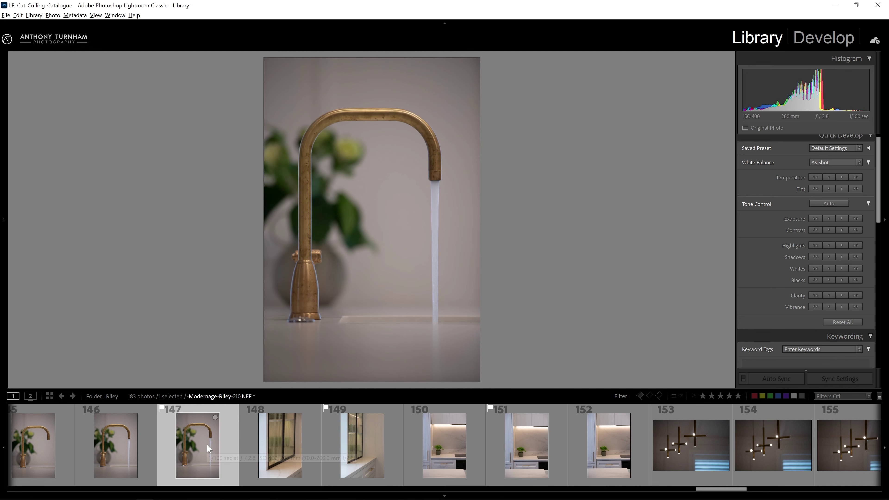
pyautogui.click(534, 435)
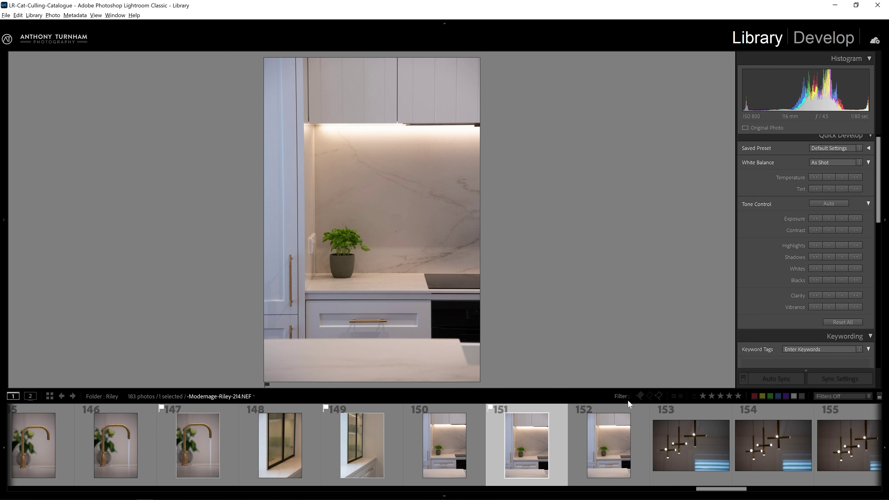
# Flag the horizontal pendant light shot 220 and the vertical pendant light shot 225 as picks
pyautogui.scroll(-5, 630, 406)
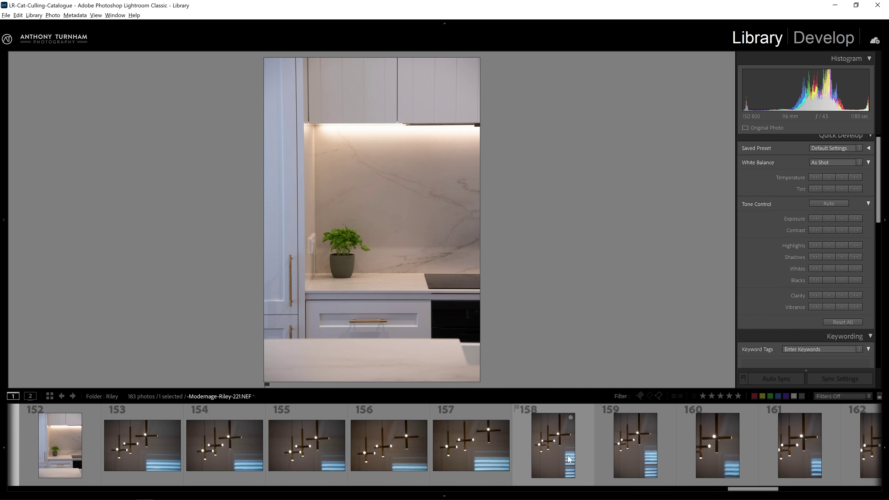
pyautogui.click(493, 452)
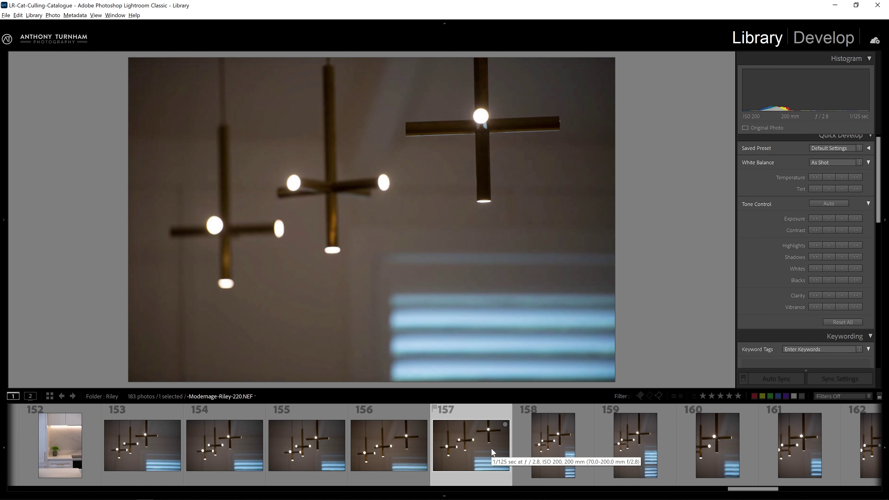
pyautogui.press('p')
pyautogui.scroll(-3, 612, 462)
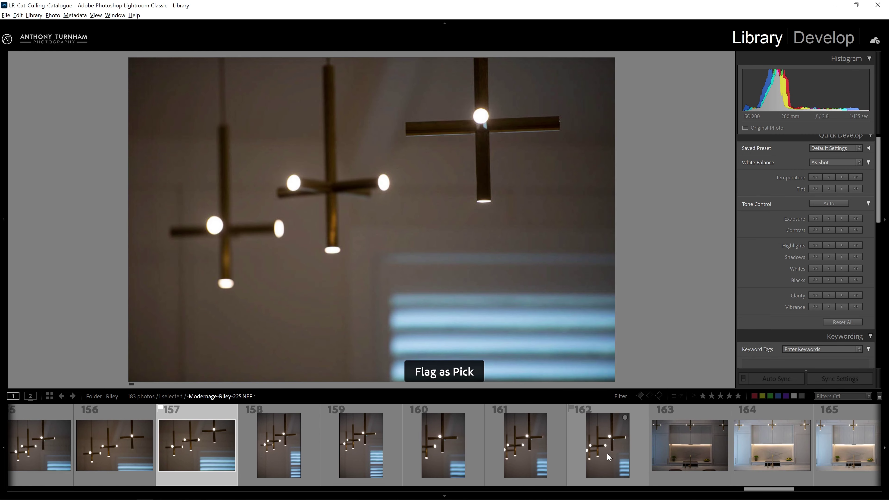
pyautogui.click(606, 453)
pyautogui.press('p')
# Flag the straight-on range wall shots 228 and 230 as picks and compare the two
pyautogui.scroll(-3, 630, 455)
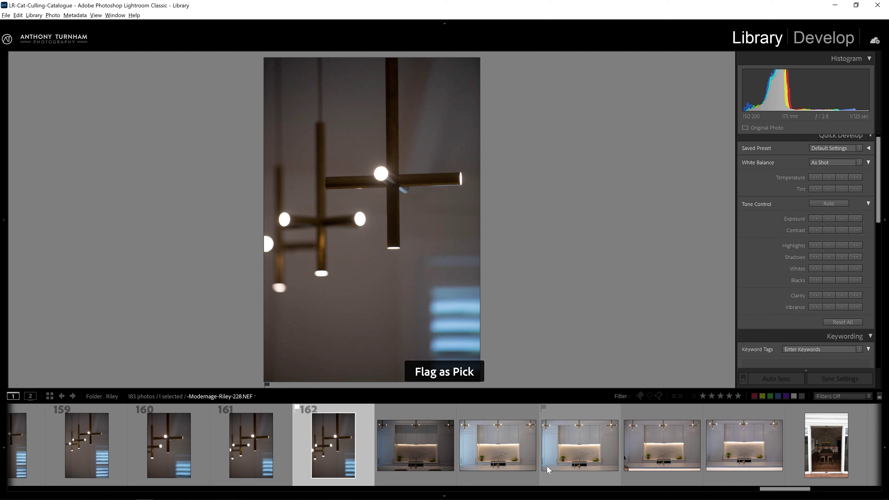
pyautogui.click(581, 437)
pyautogui.press('u')
pyautogui.press('p')
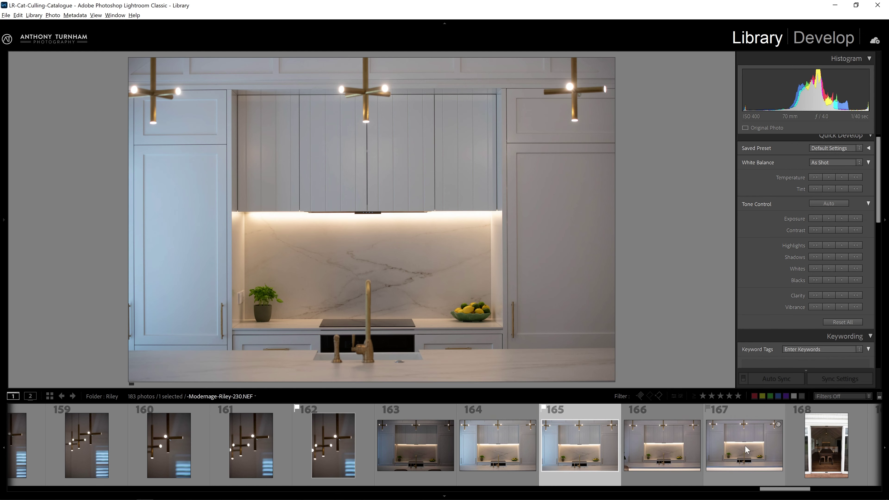
pyautogui.click(757, 429)
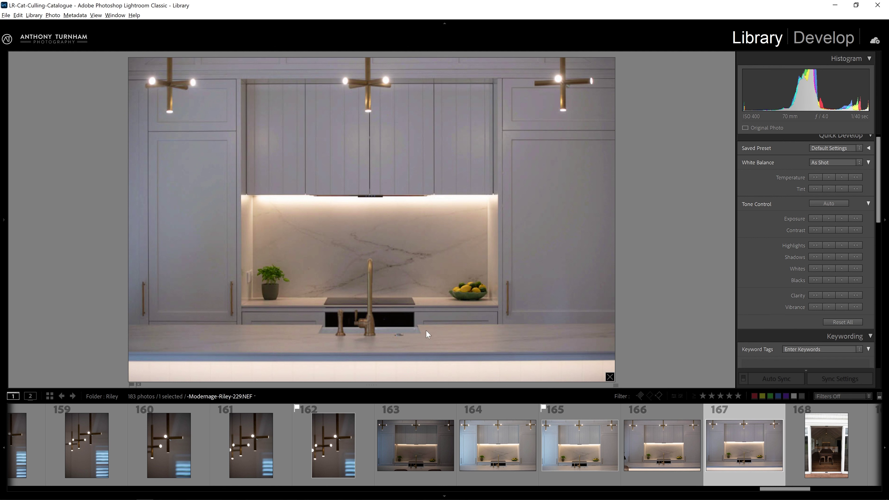
pyautogui.press('p')
pyautogui.click(579, 446)
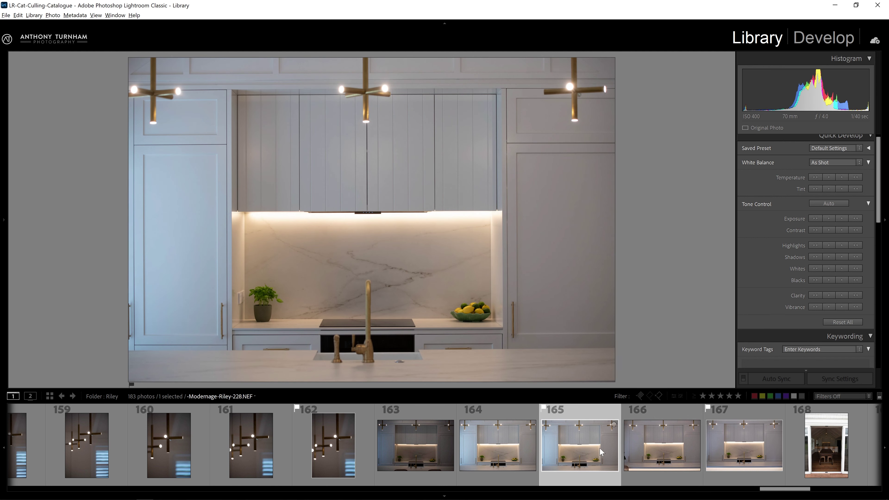
pyautogui.click(741, 447)
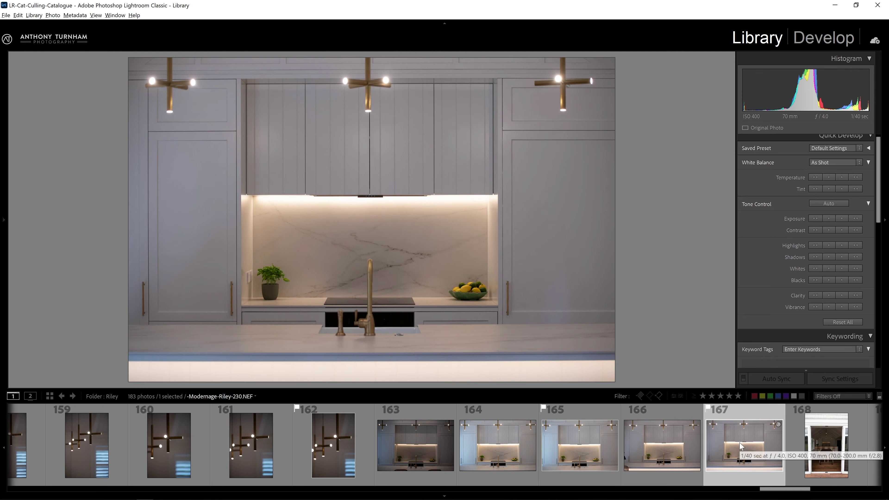
# Compare the single doorway frames 231 and 232 side by side and move both into the rejects folder
pyautogui.click(551, 446)
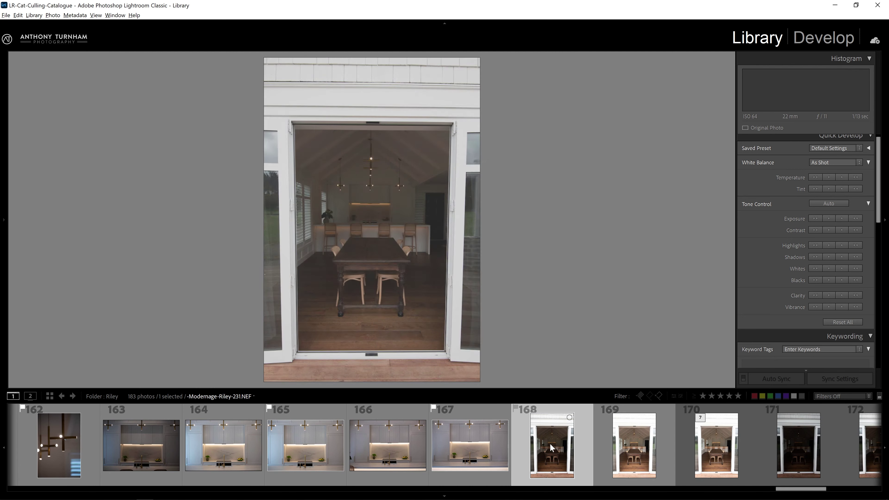
pyautogui.keyDown('ctrl'); pyautogui.click(634, 445); pyautogui.keyUp('ctrl')
pyautogui.press('n')
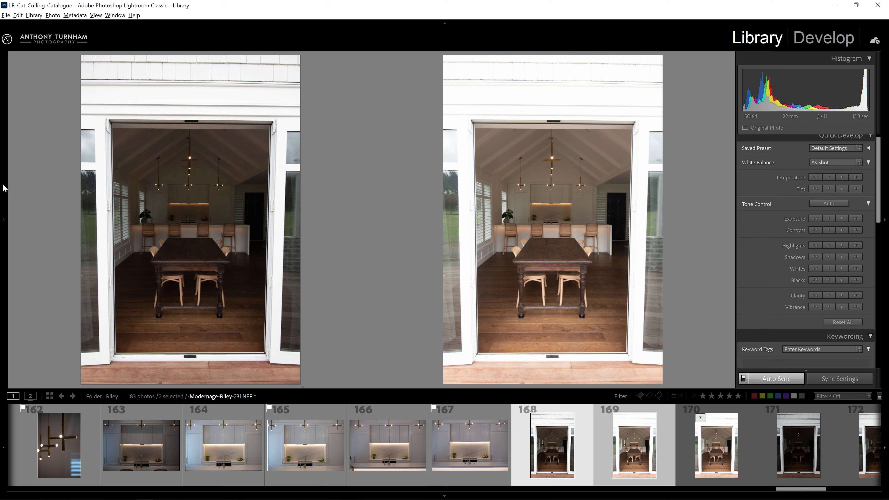
pyautogui.click(3, 188)
pyautogui.moveTo(551, 445); pyautogui.dragTo(89, 291)
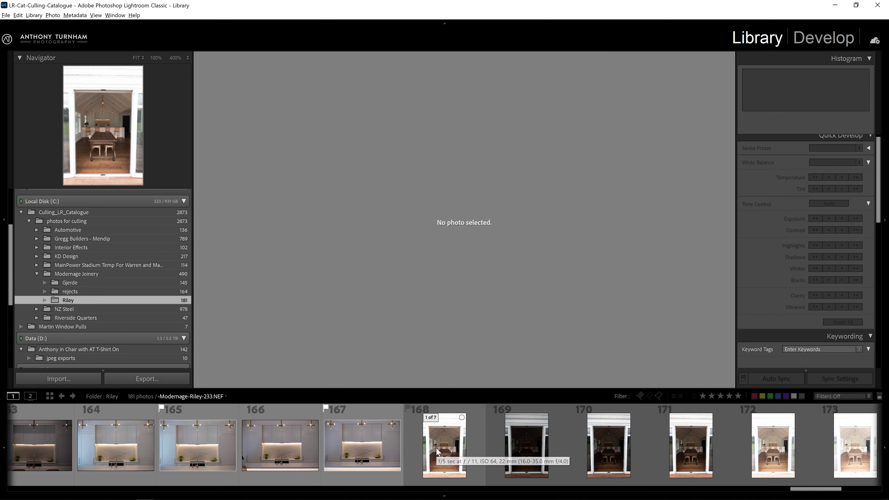
# Compare the unstacked doorway frames following the seven-frame bracket and move the dark frame 240 into the rejects folder
pyautogui.click(437, 452)
pyautogui.scroll(-3, 436, 447)
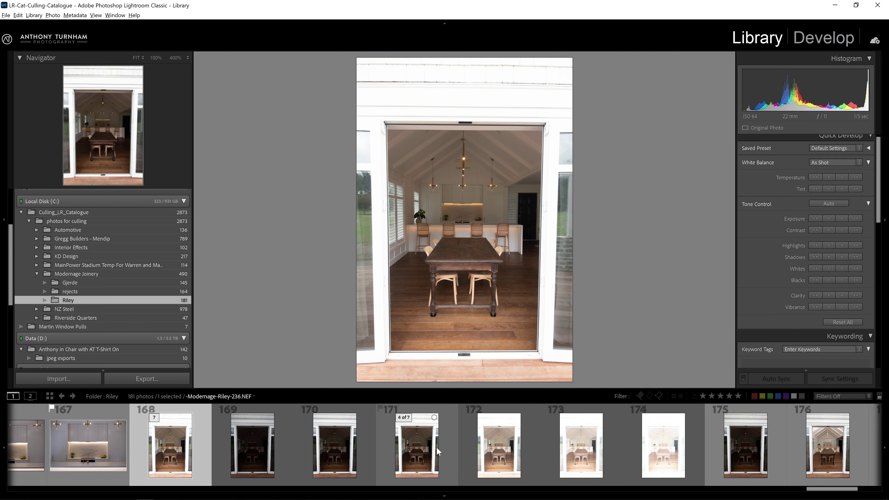
pyautogui.scroll(-3, 436, 447)
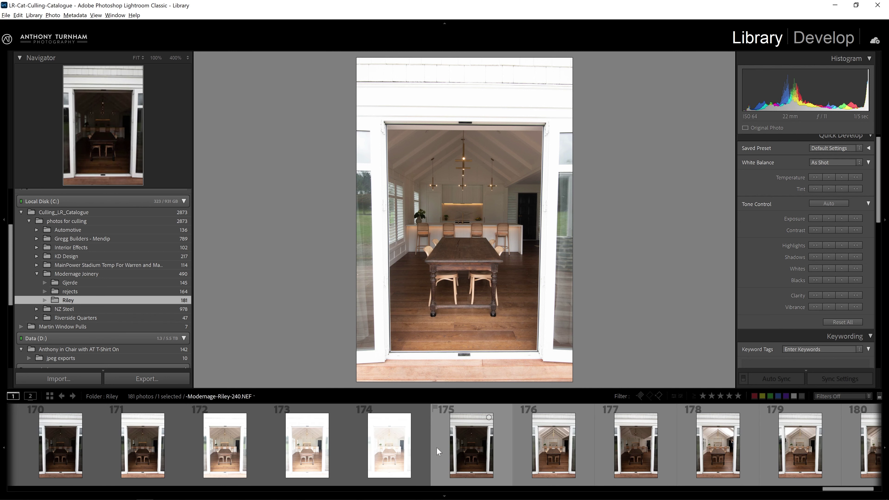
pyautogui.scroll(-2, 436, 447)
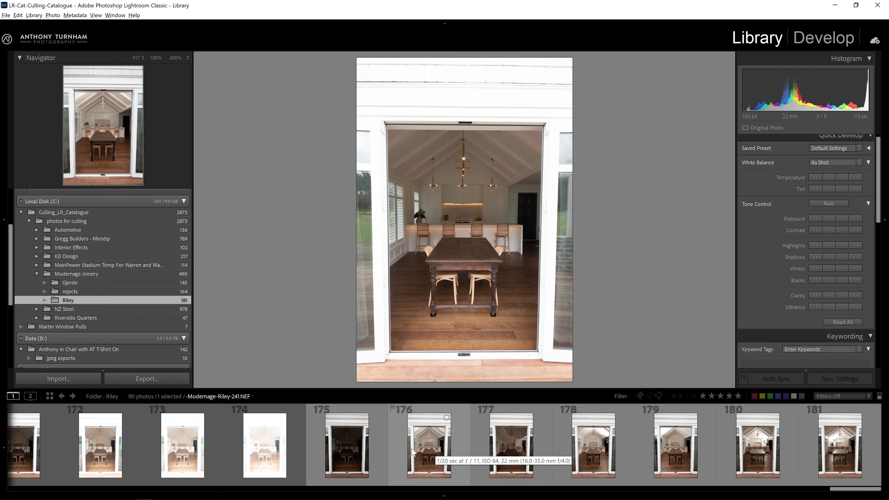
pyautogui.hotkey('ctrl', 'z')
pyautogui.press('n')
pyautogui.click(351, 441)
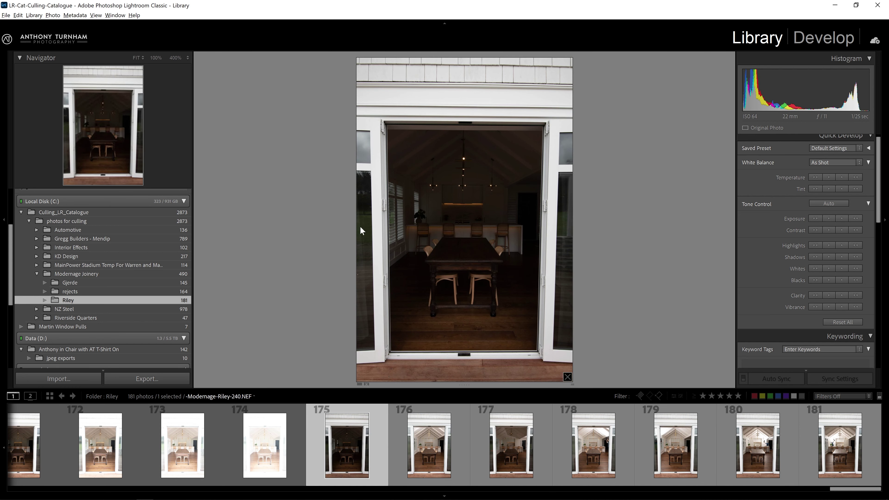
pyautogui.click(439, 449)
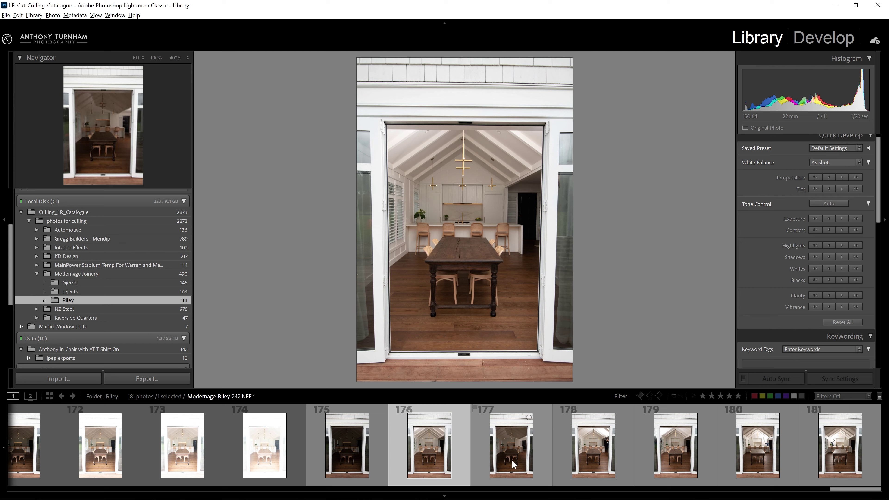
pyautogui.click(517, 453)
pyautogui.click(583, 445)
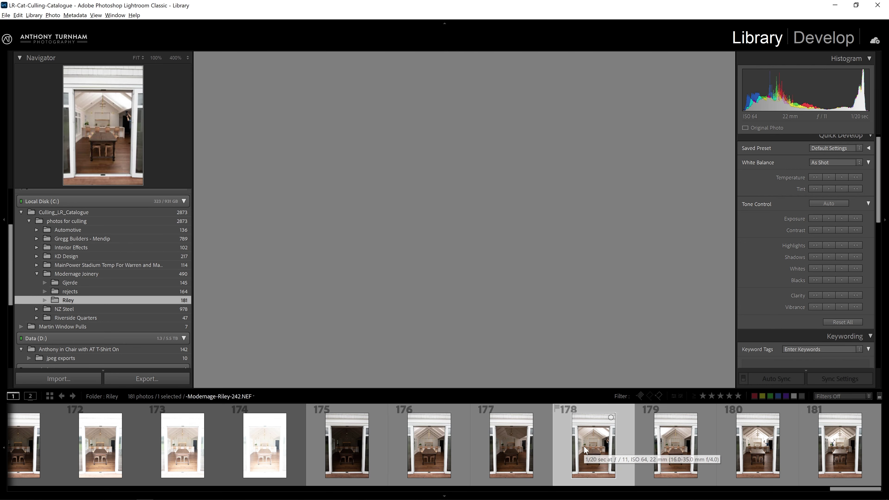
pyautogui.click(340, 433)
pyautogui.moveTo(334, 446); pyautogui.dragTo(117, 292)
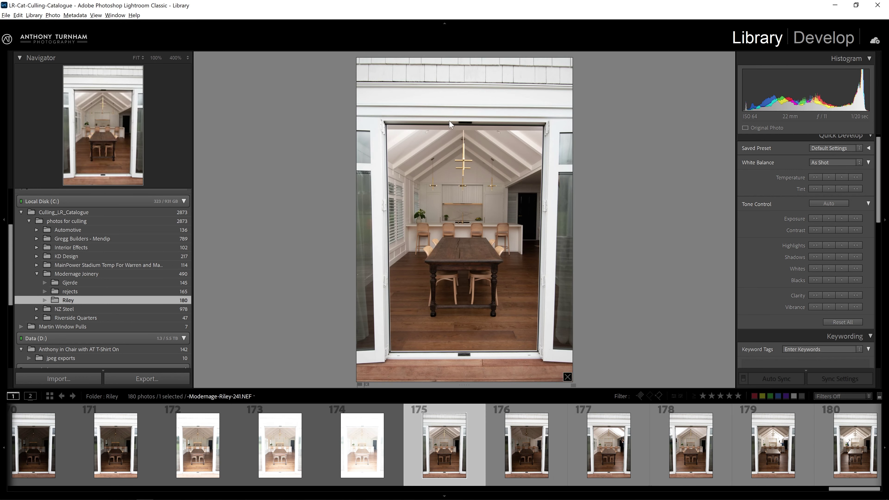
# Examine the remaining single doorway frames 241 to 246 one by one, checking how the interior is lit in each
pyautogui.press('Right')
pyautogui.click(598, 449)
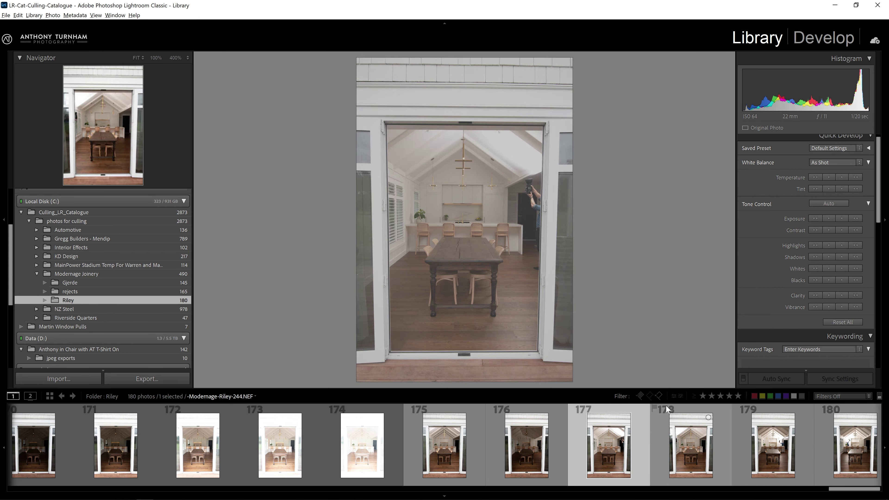
pyautogui.click(696, 447)
pyautogui.click(765, 445)
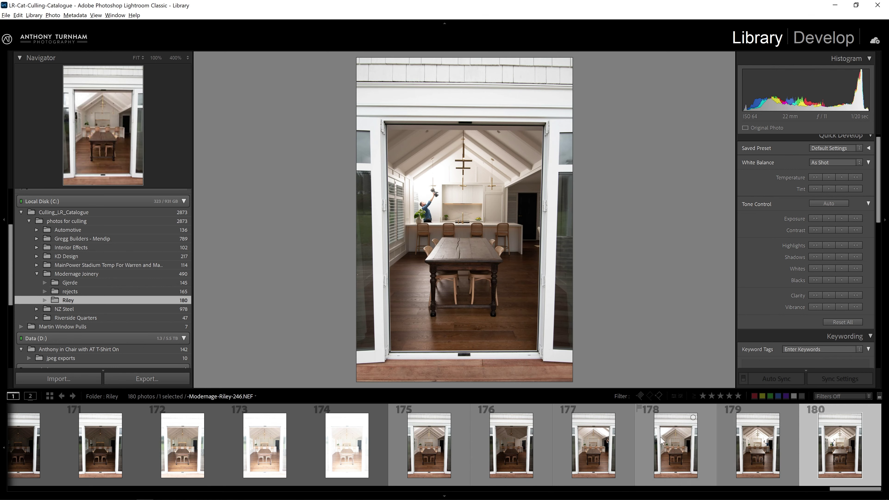
pyautogui.click(811, 461)
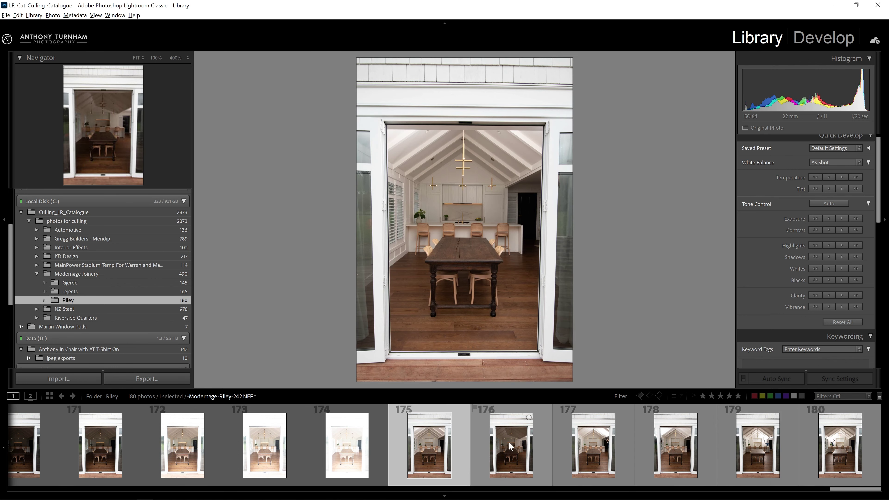
pyautogui.click(512, 446)
pyautogui.click(586, 437)
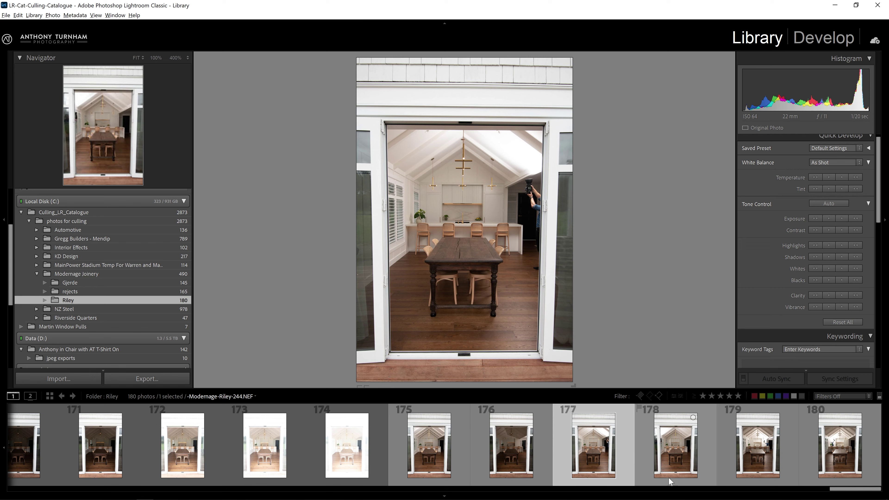
pyautogui.click(688, 460)
pyautogui.click(762, 456)
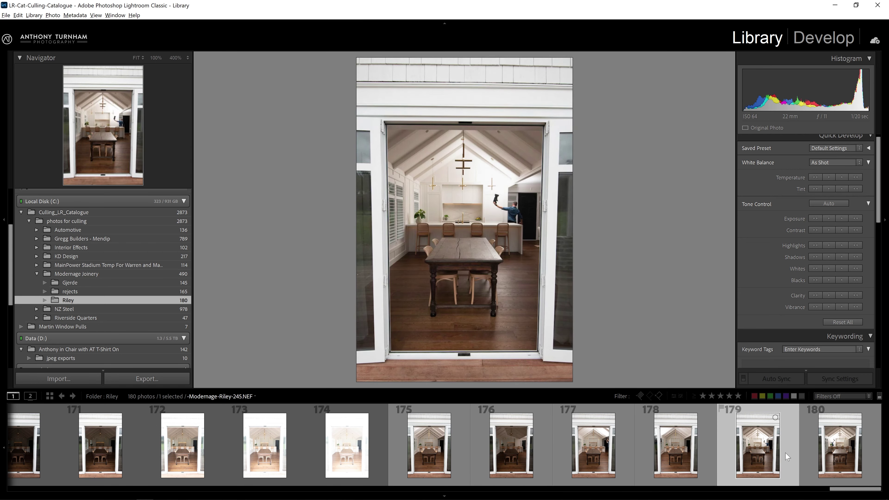
pyautogui.click(837, 447)
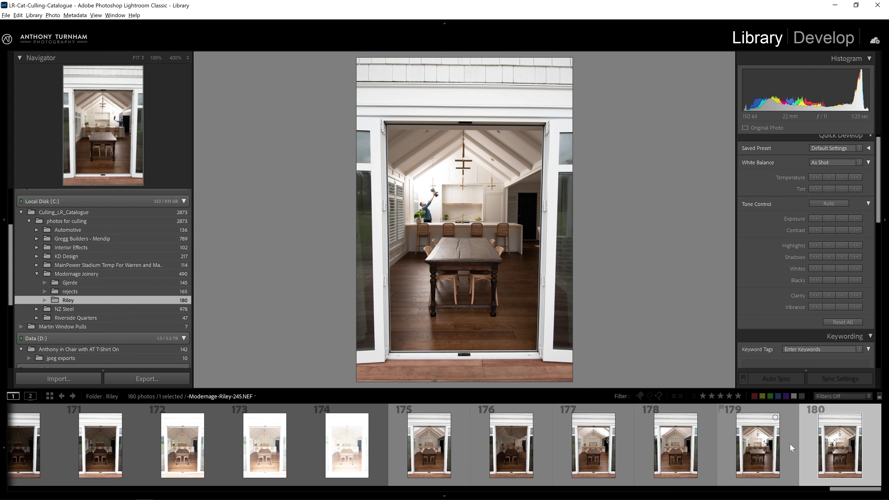
# Group doorway frames 233 to 246 into one stack with the existing bracket and collapse it
pyautogui.scroll(3, 682, 453)
pyautogui.click(683, 455)
pyautogui.scroll(3, 682, 454)
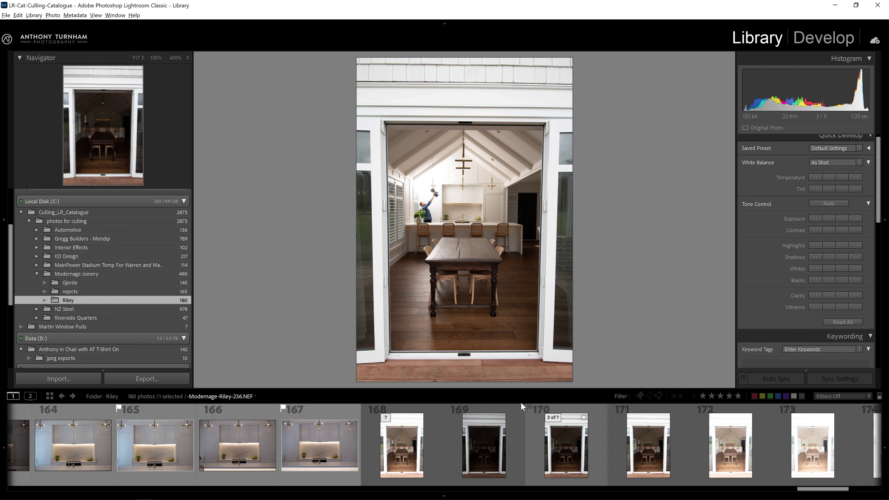
pyautogui.keyDown('shift'); pyautogui.click(407, 447); pyautogui.keyUp('shift')
pyautogui.press('n')
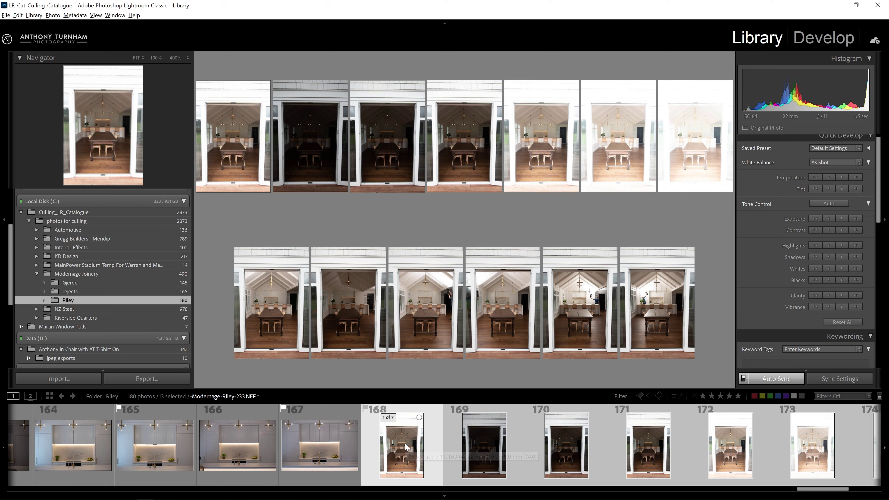
pyautogui.press('g')
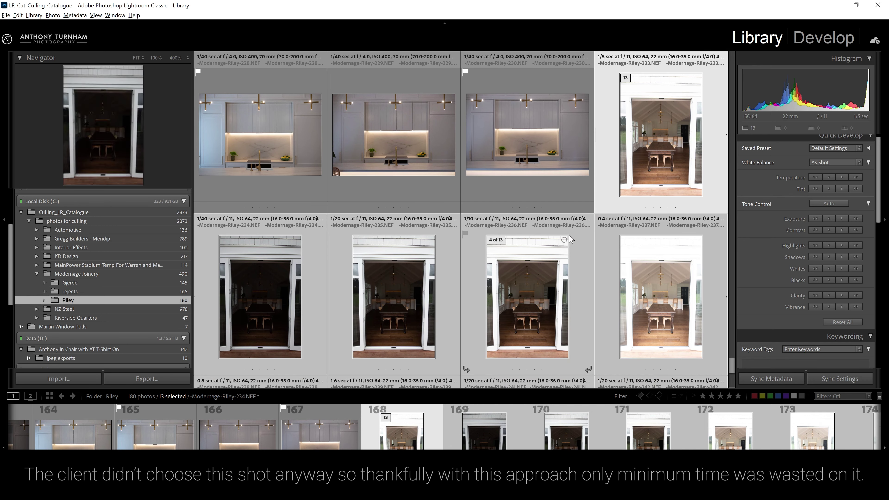
pyautogui.click(624, 83)
pyautogui.doubleClick(625, 85)
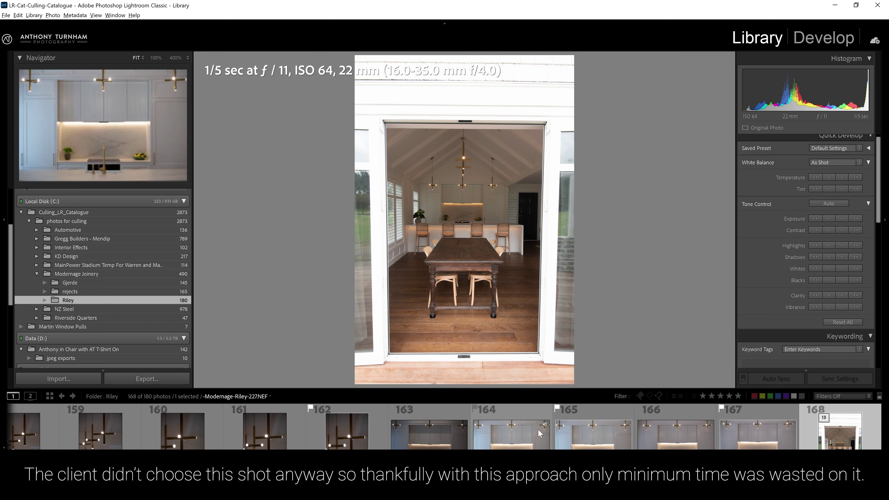
# Check range wall frames 227, 229 and 230 and the collapsed doorway stack in the enlarged view
pyautogui.click(480, 425)
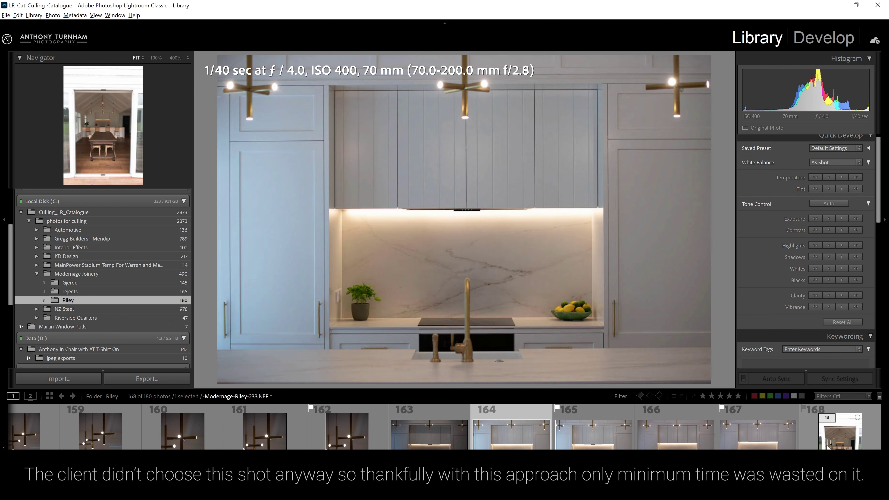
pyautogui.click(840, 434)
pyautogui.click(527, 451)
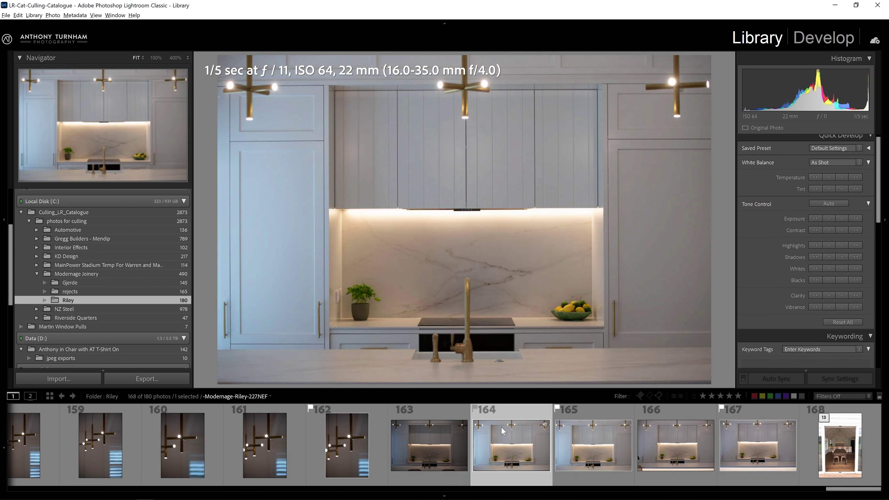
pyautogui.click(679, 437)
pyautogui.click(761, 438)
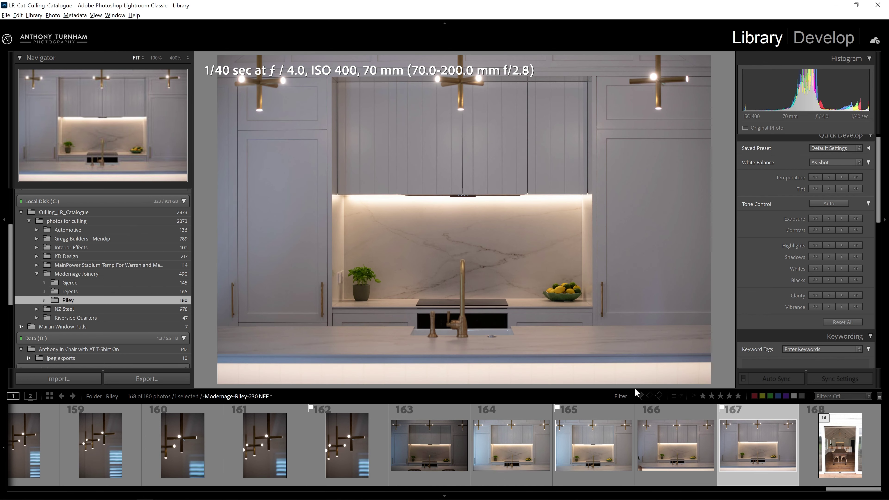
# Filter the Riley folder to flagged photos, review the picks, and turn the filter off again
pyautogui.click(639, 395)
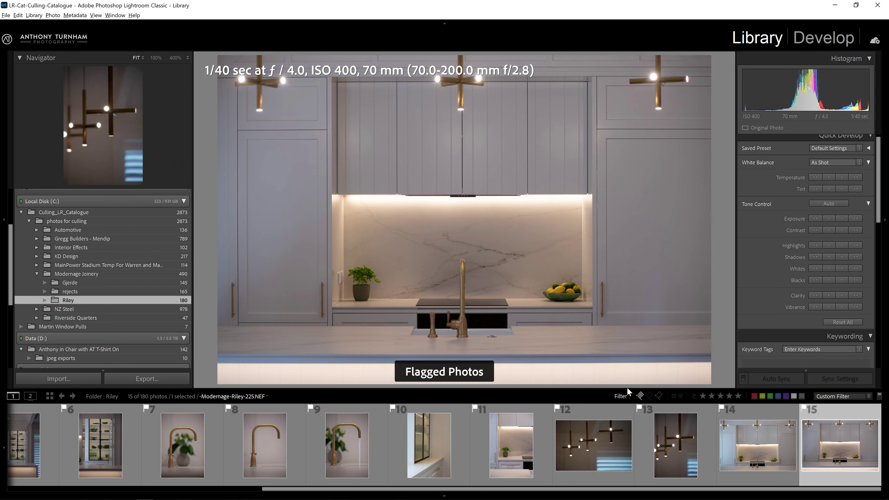
pyautogui.scroll(3, 574, 460)
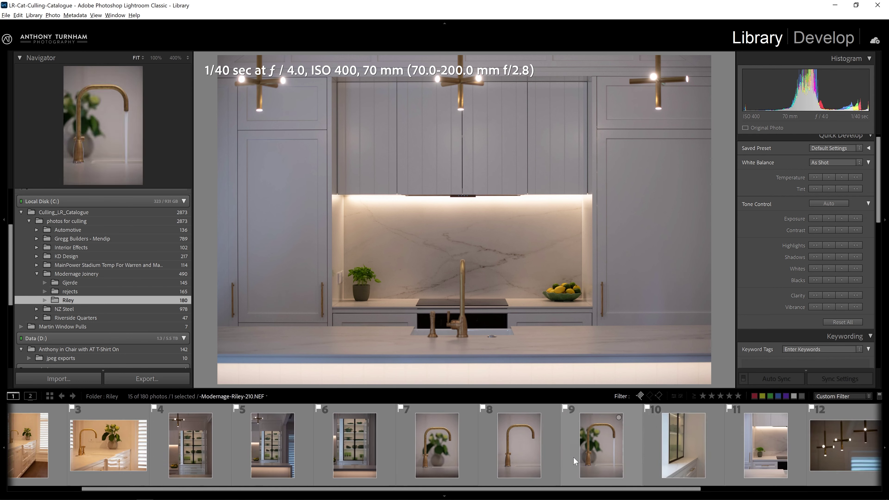
pyautogui.scroll(-3, 573, 460)
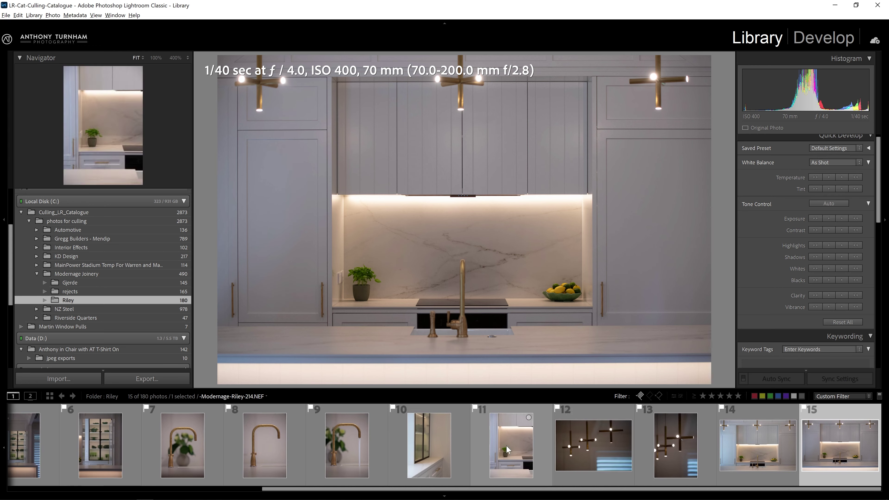
pyautogui.click(640, 395)
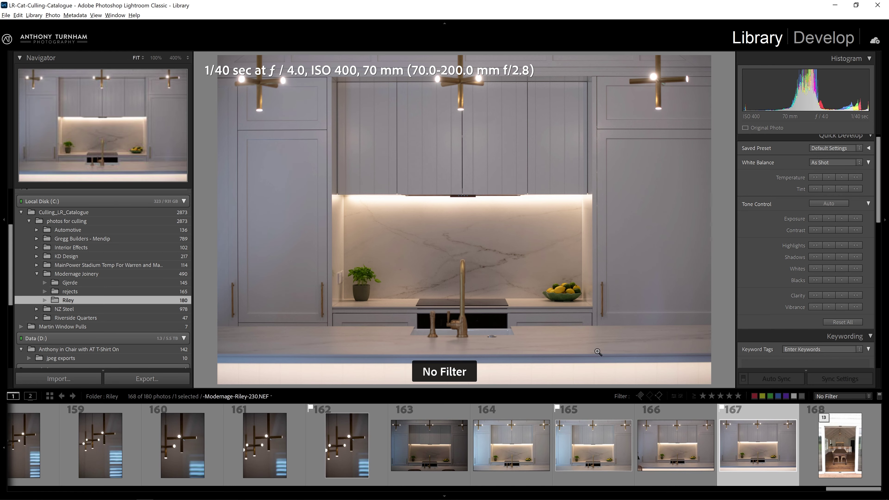
# Return to the thumbnail grid and collapse all stacks in the Riley folder
pyautogui.press('g')
pyautogui.moveTo(731, 378); pyautogui.dragTo(718, 62)
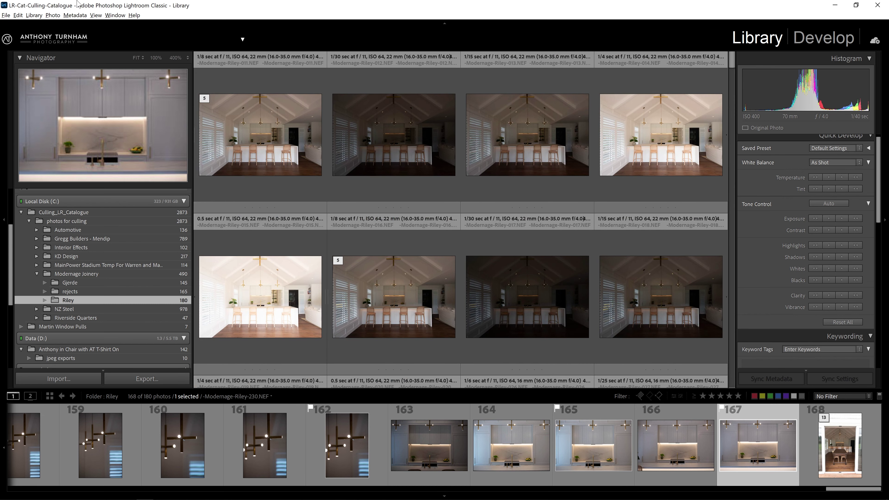
pyautogui.click(33, 15)
pyautogui.moveTo(54, 15)
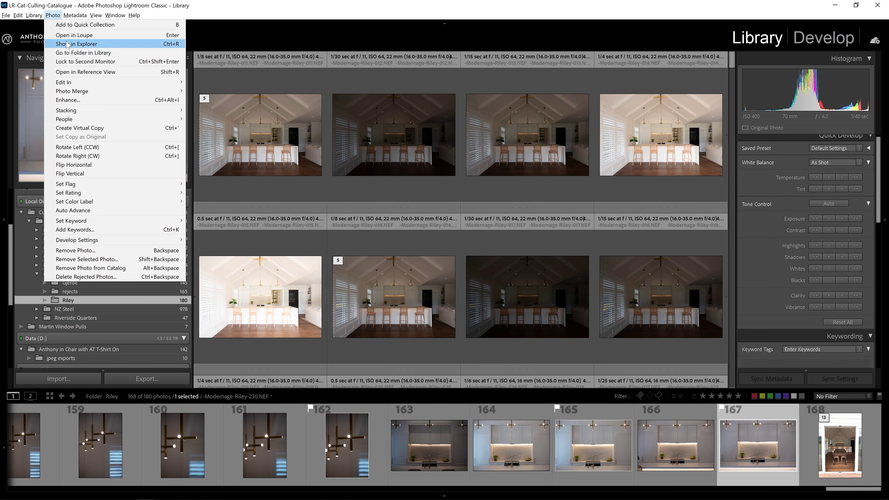
pyautogui.moveTo(104, 111)
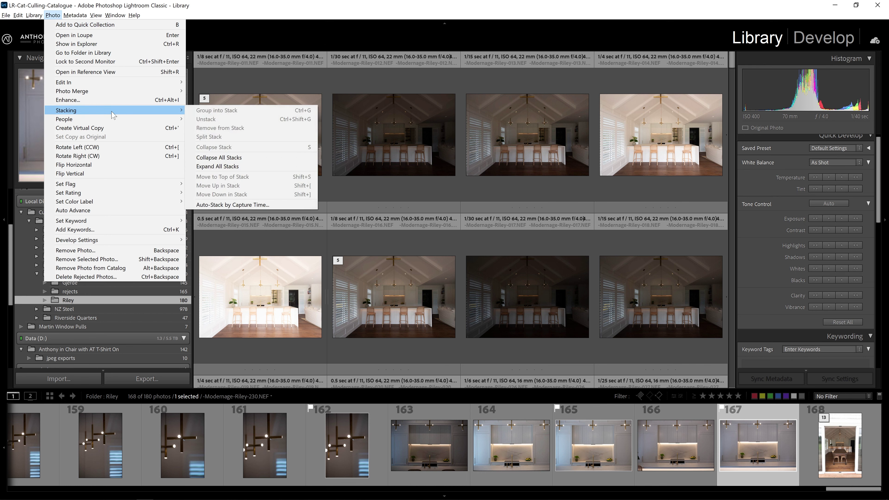
pyautogui.click(238, 158)
pyautogui.press('Right')
# Select the collapsed stacks from frame 011 through 182 plus doorway stack 233, and set them all as Flagged
pyautogui.moveTo(731, 362); pyautogui.dragTo(716, 62)
pyautogui.click(246, 122)
pyautogui.scroll(-4, 508, 214)
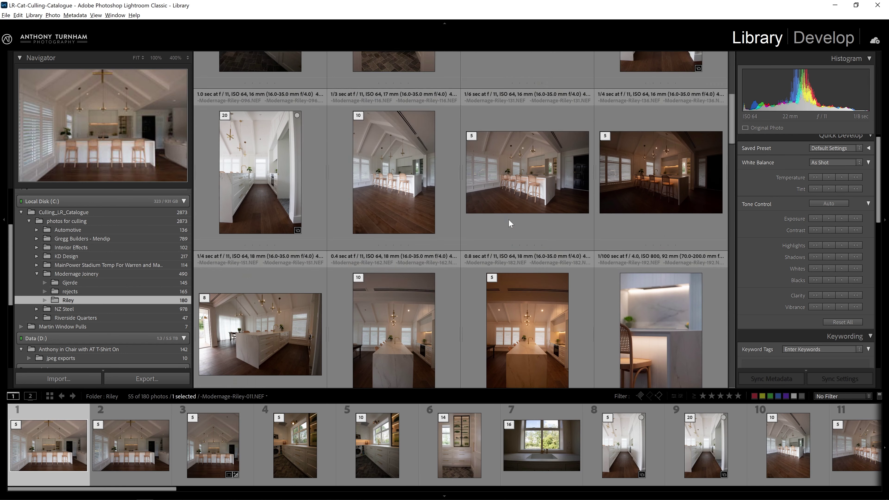
pyautogui.keyDown('shift'); pyautogui.click(553, 220); pyautogui.keyUp('shift')
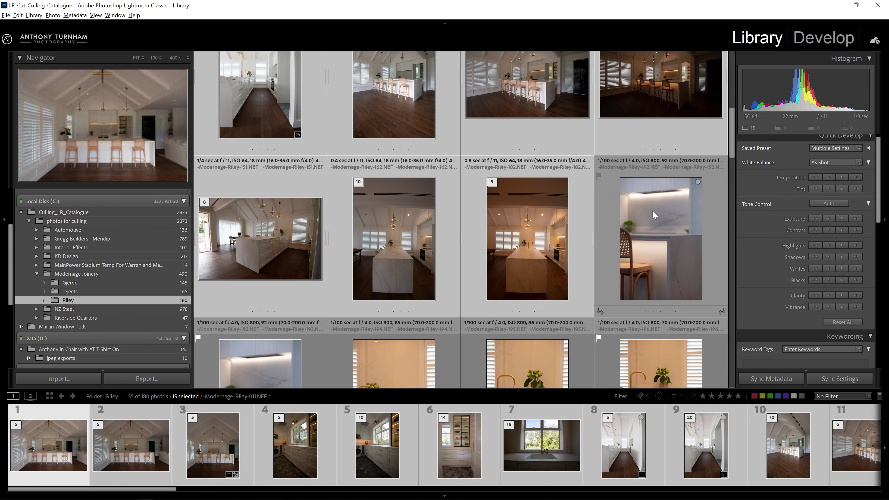
pyautogui.moveTo(731, 135); pyautogui.dragTo(765, 343)
pyautogui.keyDown('ctrl'); pyautogui.click(538, 308); pyautogui.keyUp('ctrl')
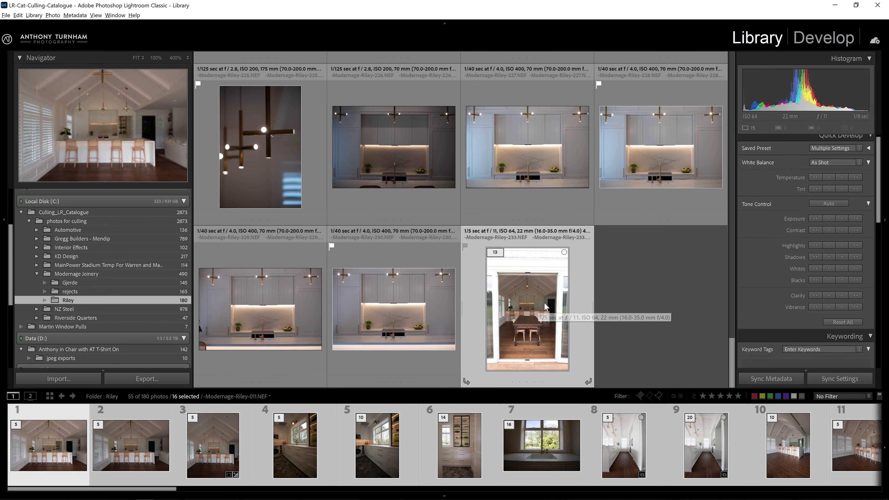
pyautogui.rightClick(532, 307)
pyautogui.rightClick(525, 306)
pyautogui.rightClick(525, 306)
pyautogui.moveTo(559, 145)
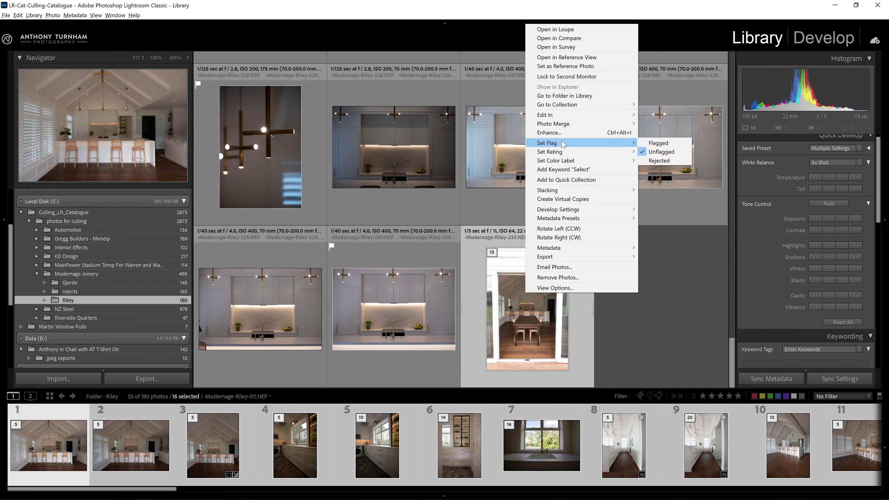
pyautogui.click(657, 143)
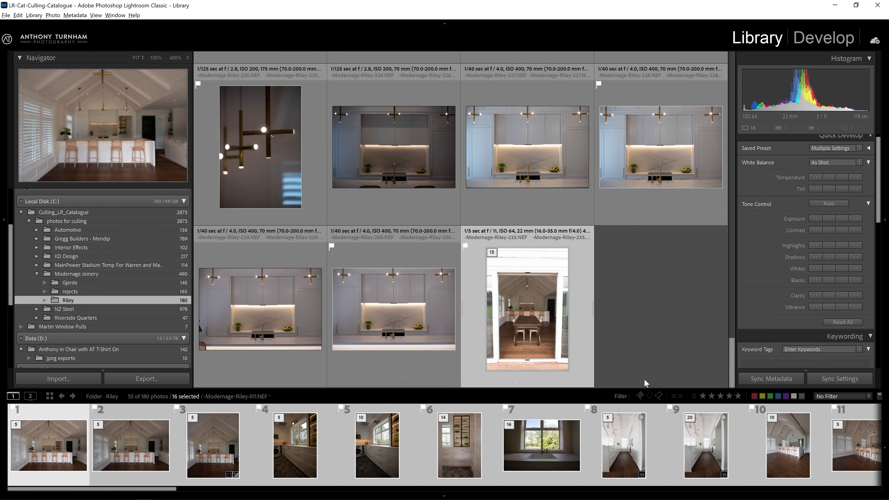
# Filter to unflagged photos, move all of them into the rejects folder, and clear the filter
pyautogui.click(649, 396)
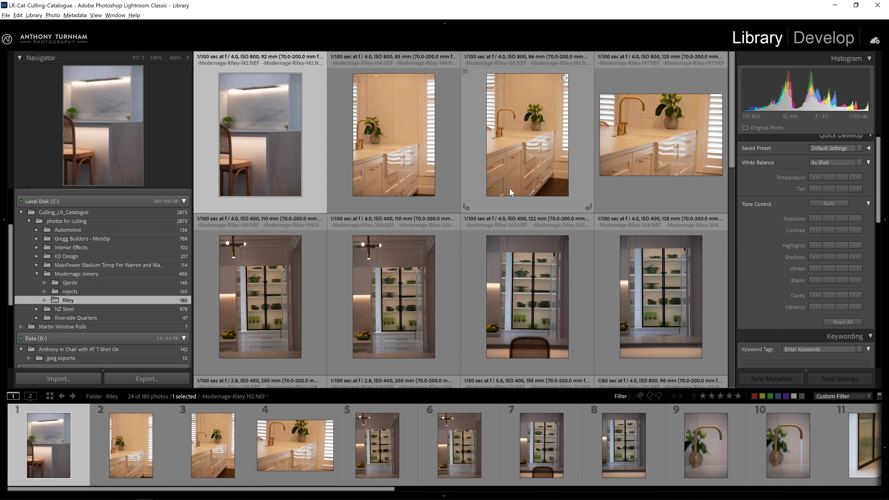
pyautogui.hotkey('ctrl', 'a')
pyautogui.moveTo(261, 112); pyautogui.dragTo(99, 292)
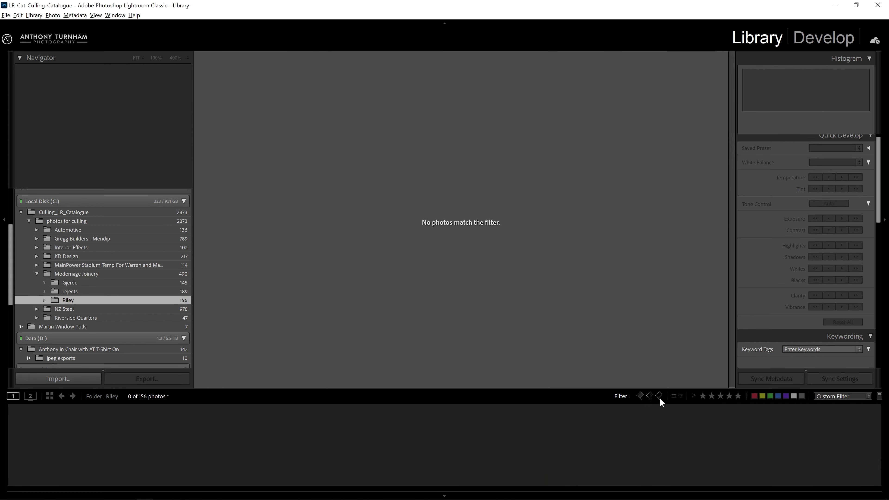
pyautogui.click(659, 397)
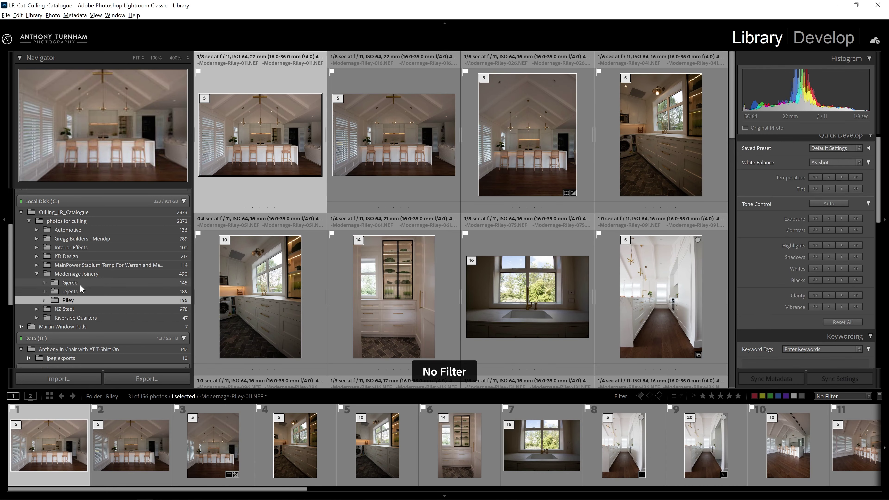
# Open the rejects folder, look through its frames down to the Riley kitchen photos, and return to the Riley folder
pyautogui.click(70, 291)
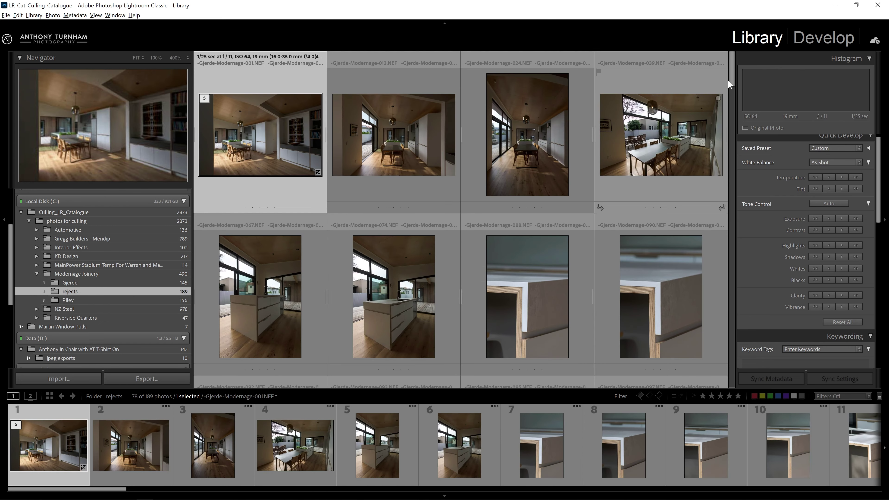
pyautogui.moveTo(734, 67); pyautogui.dragTo(762, 216)
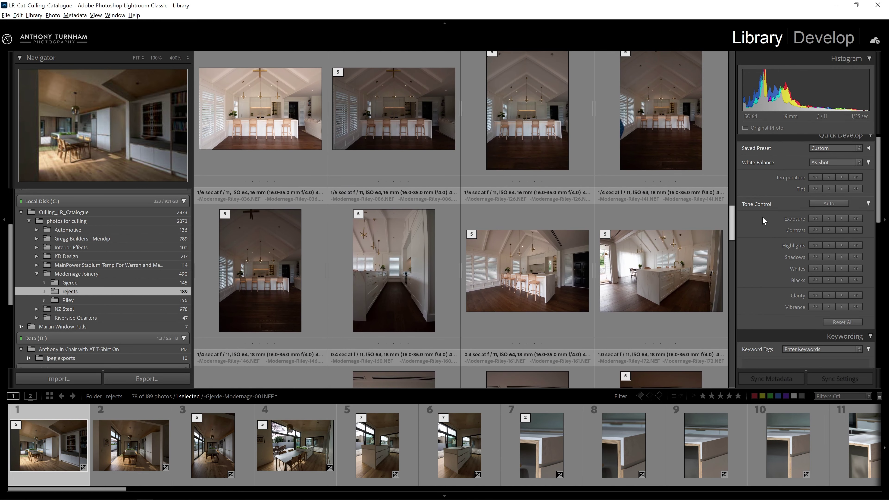
pyautogui.click(90, 297)
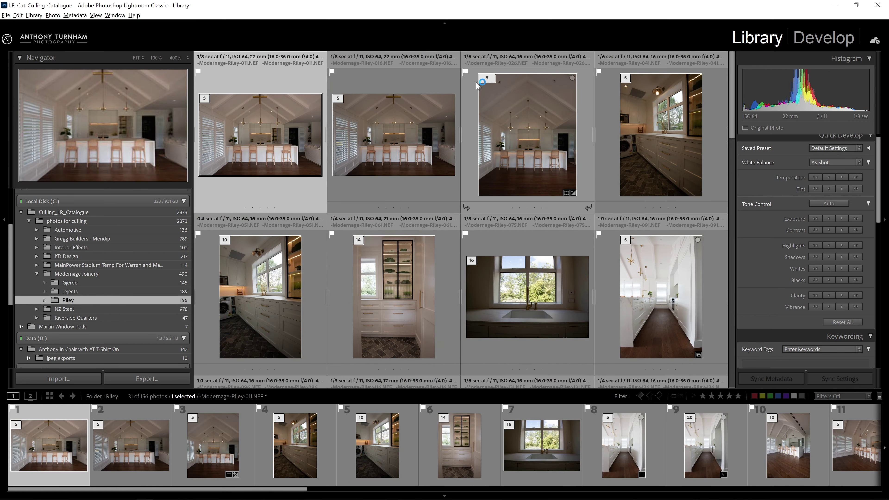
# Expand the stack of frame 026 in the Riley folder and view its top photo enlarged
pyautogui.click(484, 78)
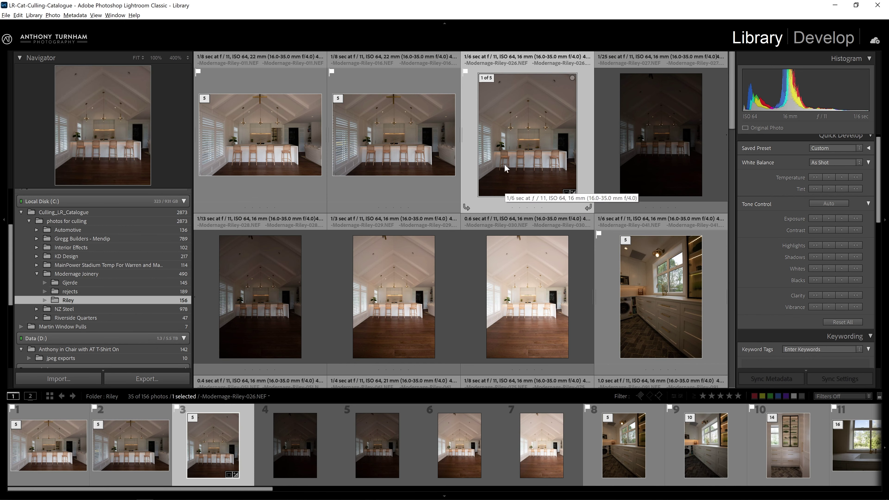
pyautogui.doubleClick(490, 149)
pyautogui.click(474, 218)
pyautogui.click(469, 224)
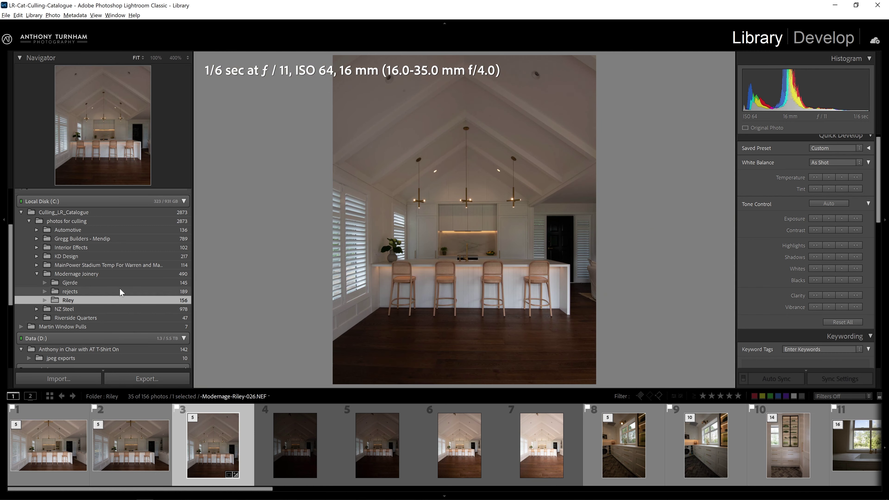
# Check the rejects folder again and go back to the Riley folder's thumbnail grid with the stacks collapsed
pyautogui.click(119, 292)
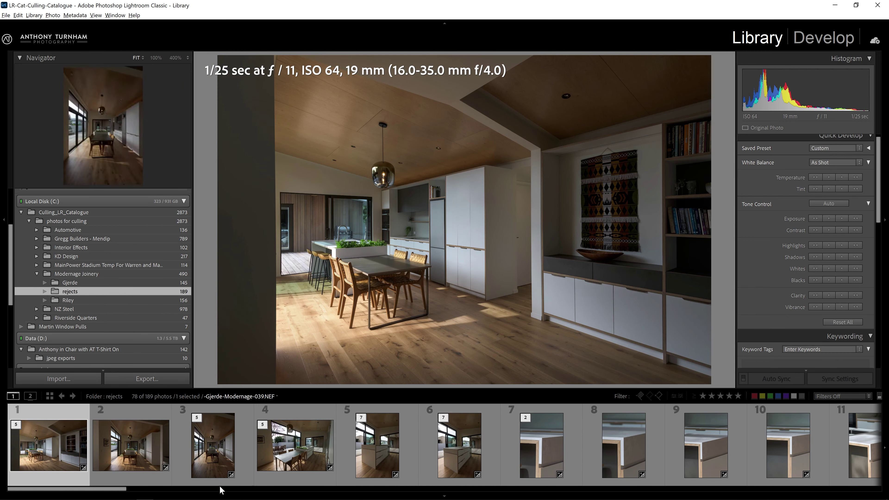
pyautogui.moveTo(94, 490); pyautogui.dragTo(546, 490)
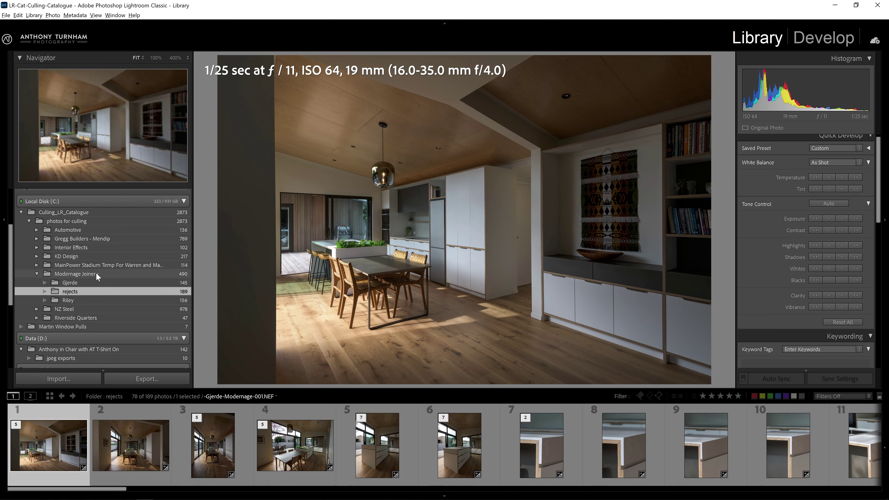
pyautogui.click(65, 302)
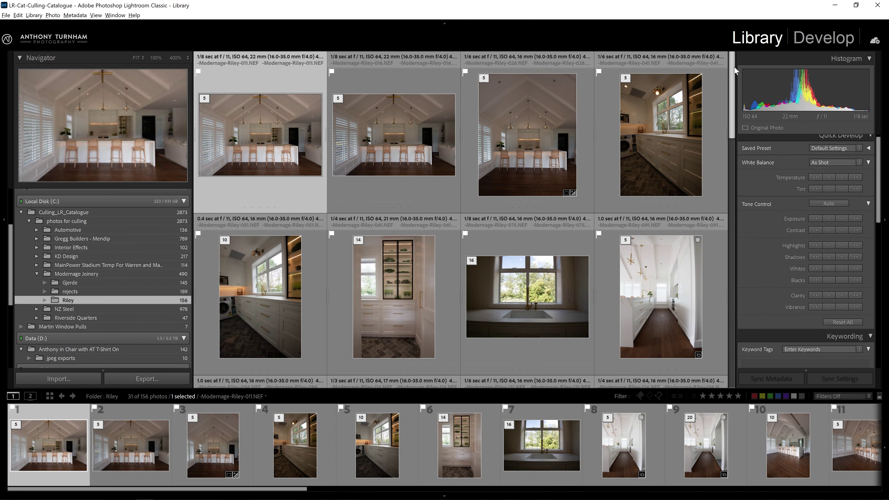
pyautogui.moveTo(734, 66)
pyautogui.mouseDown()
pyautogui.moveTo(737, 148)
pyautogui.moveTo(779, 296)
pyautogui.moveTo(782, 339)
pyautogui.moveTo(783, 303)
pyautogui.moveTo(749, 204)
pyautogui.moveTo(740, 62)
pyautogui.mouseUp()
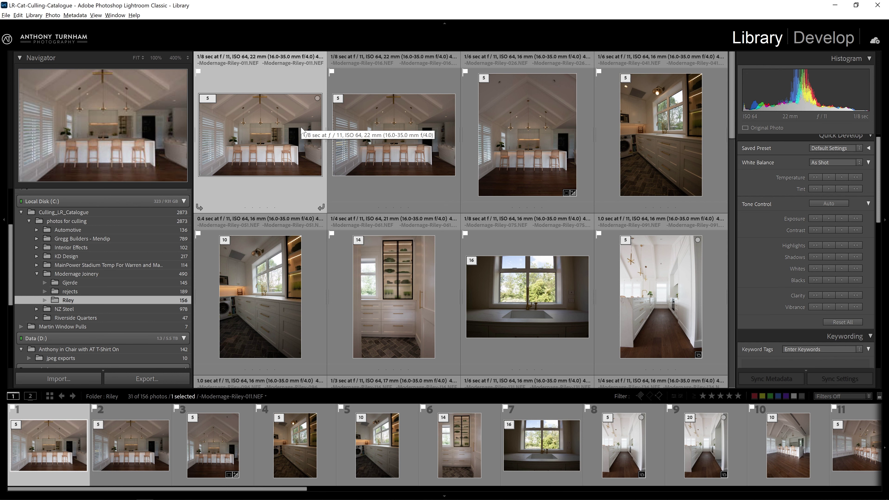
# Select all photos in the Riley folder, start a batch rename, and replace the custom naming template with the Filename token
pyautogui.hotkey('ctrl', 'a')
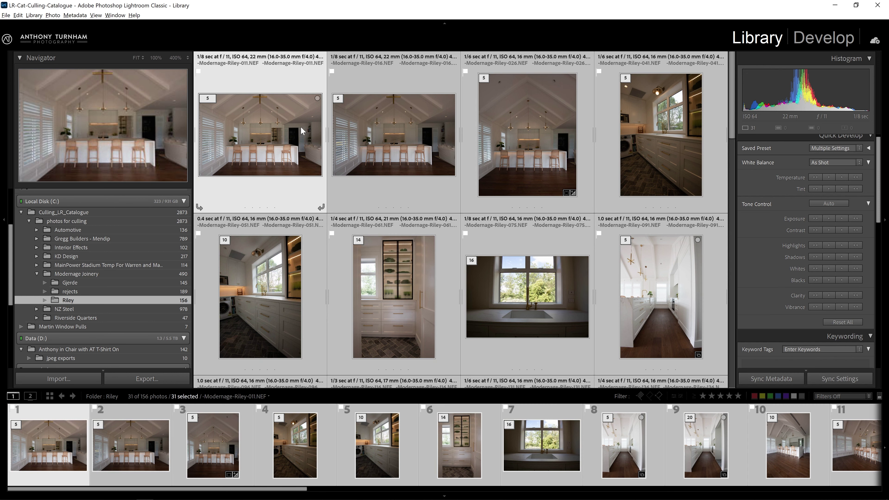
pyautogui.press('F2')
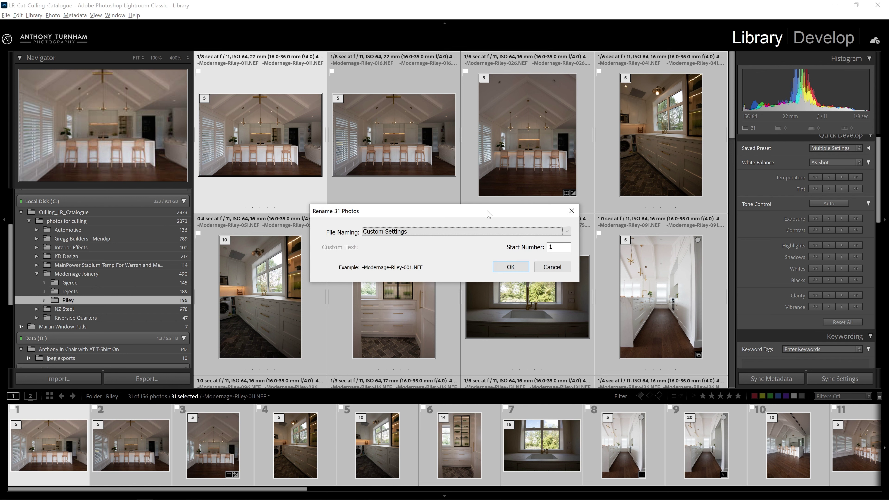
pyautogui.click(385, 230)
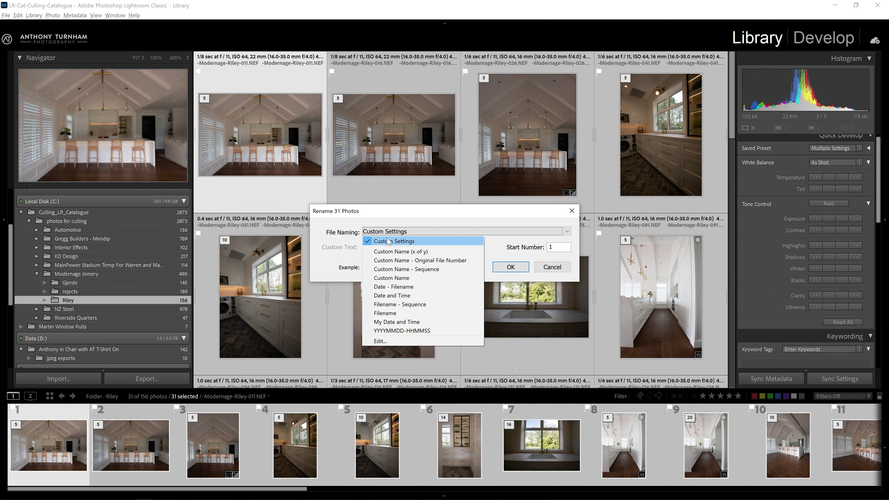
pyautogui.click(419, 343)
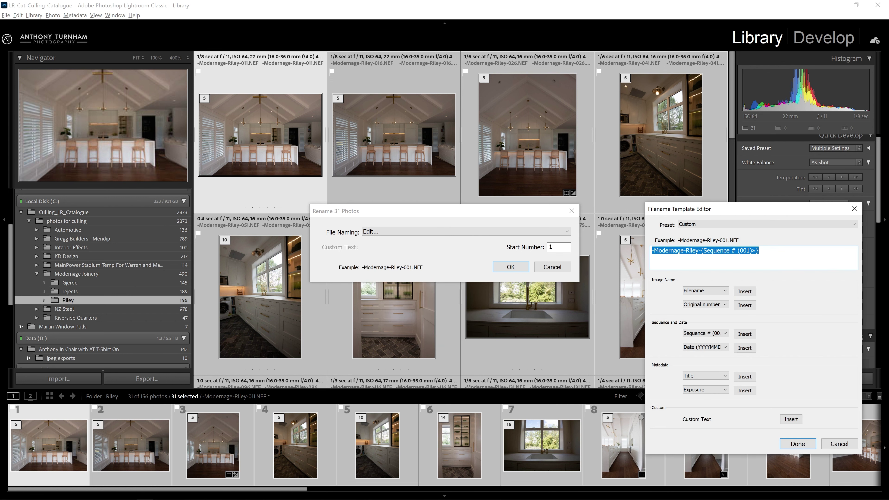
pyautogui.press('BackSpace')
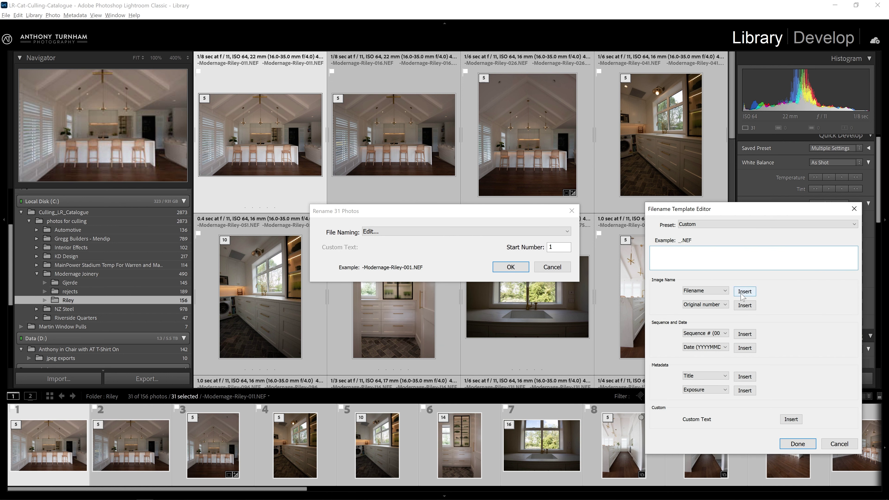
pyautogui.click(741, 294)
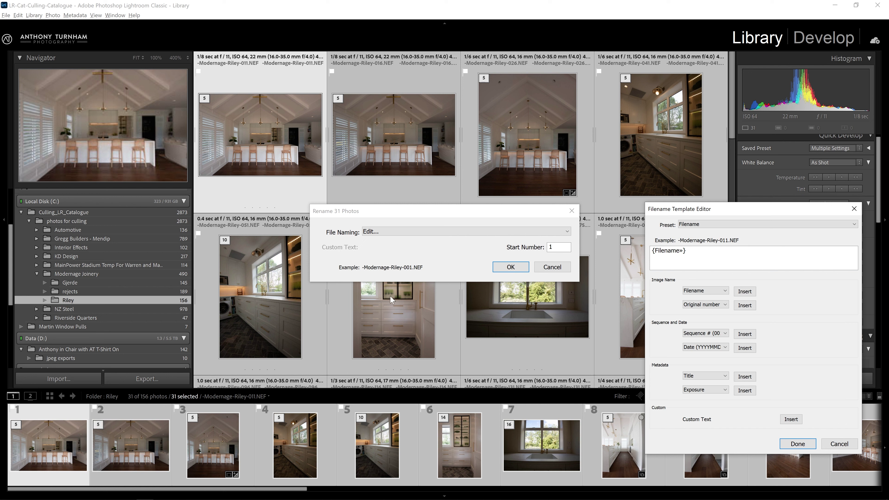
# Add the two-digit Sequence # (01) token before Filename in the template and rename all selected photos with it
pyautogui.click(724, 334)
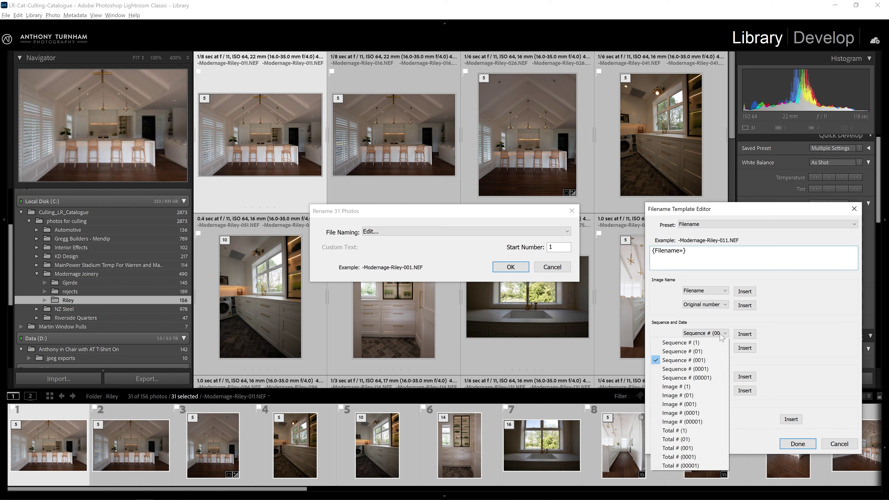
pyautogui.click(689, 351)
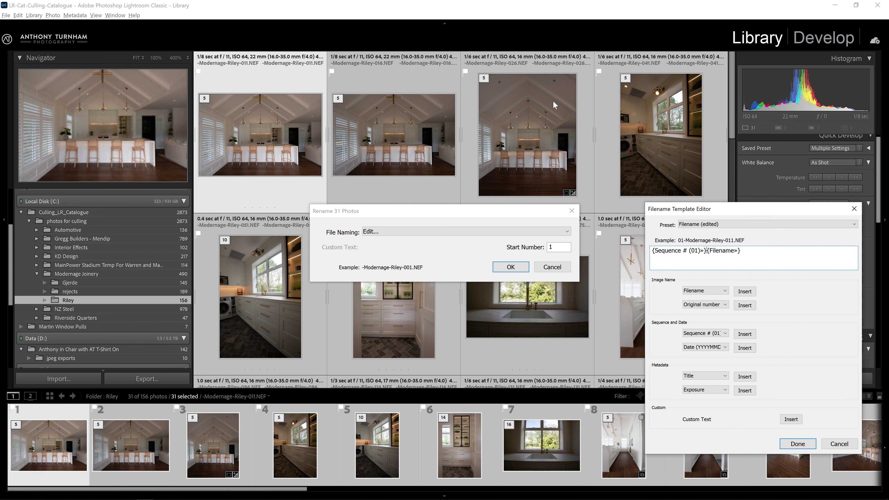
pyautogui.click(798, 444)
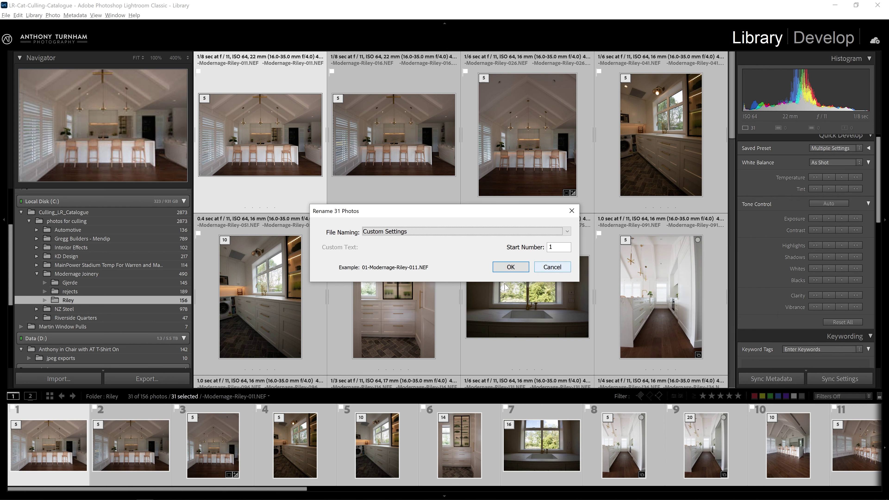
pyautogui.click(511, 267)
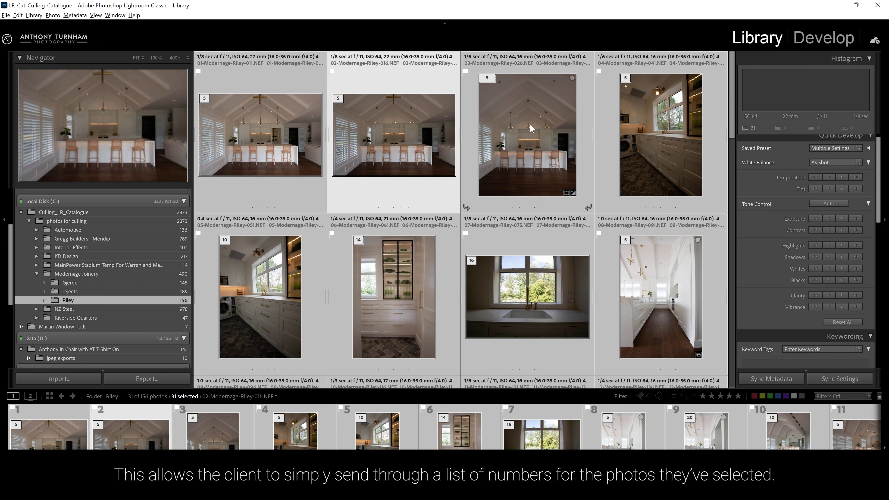
pyautogui.click(670, 142)
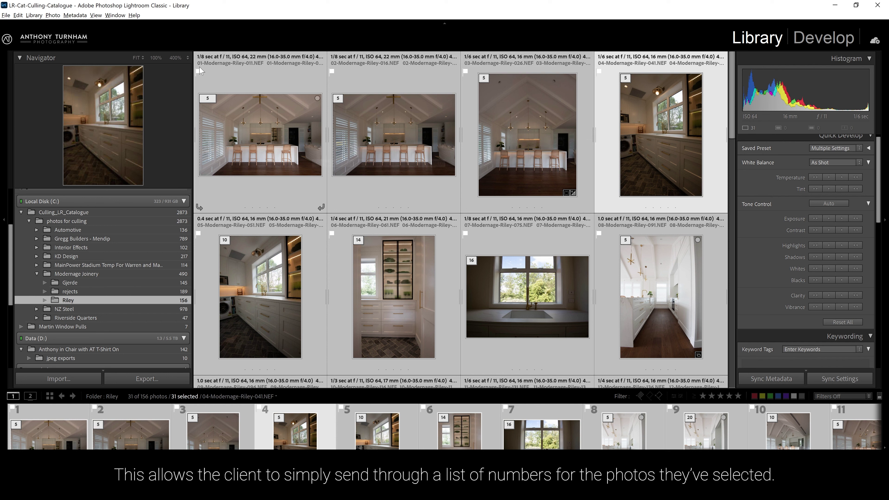